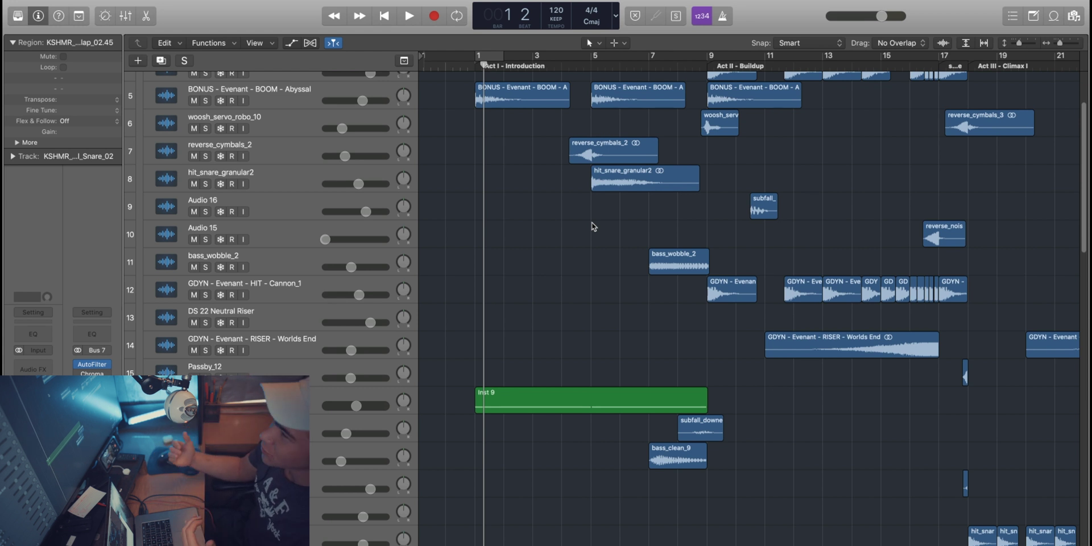
Play the Act I - Introduction section from bar 1 until the start of Act II - Buildup
{"action": "scroll", "coordinate": [592, 226], "scroll_direction": "up", "scroll_amount": 4}
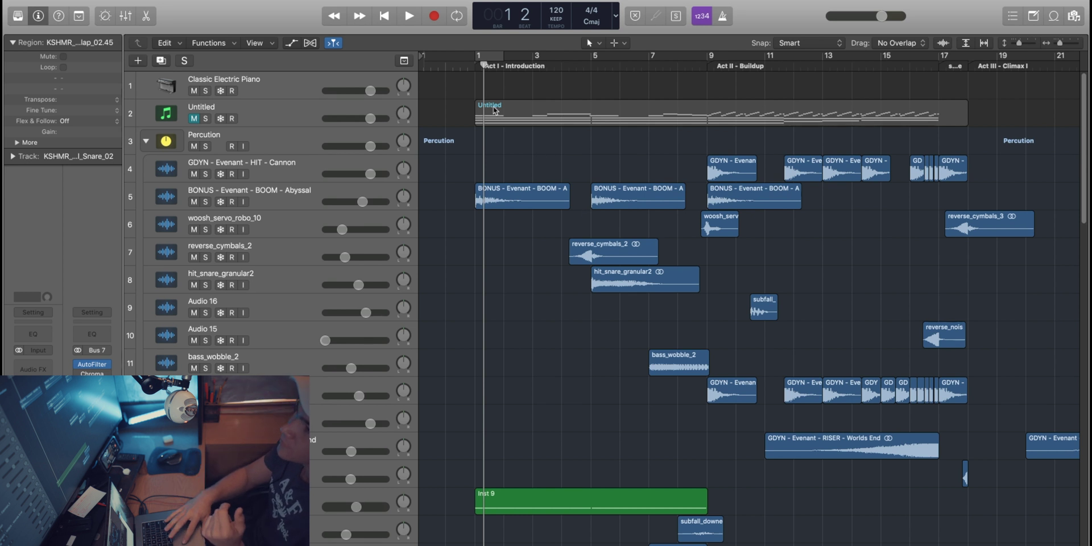
{"action": "left_click", "coordinate": [475, 67]}
{"action": "key", "text": "space"}
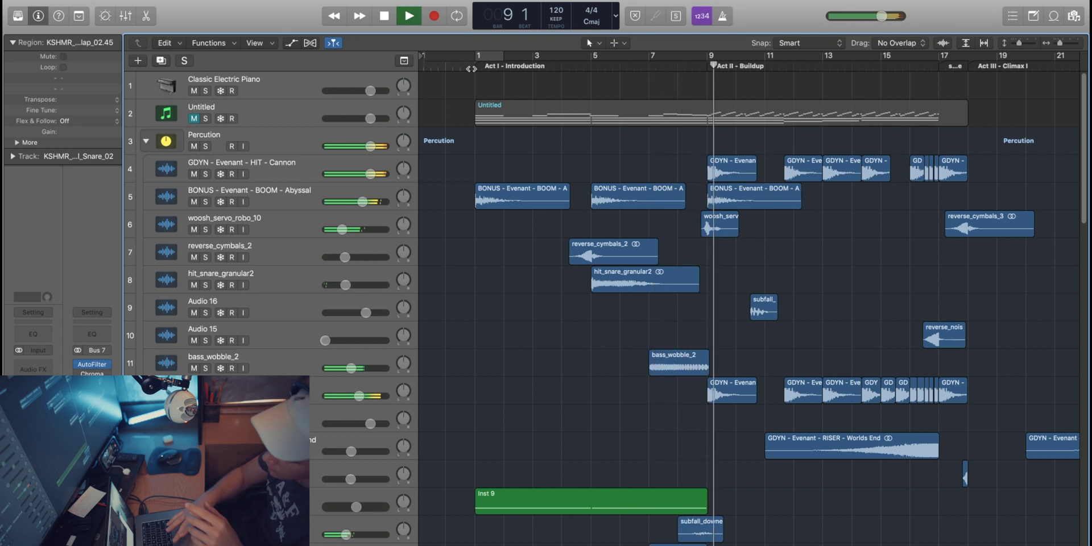
{"action": "key", "text": "space"}
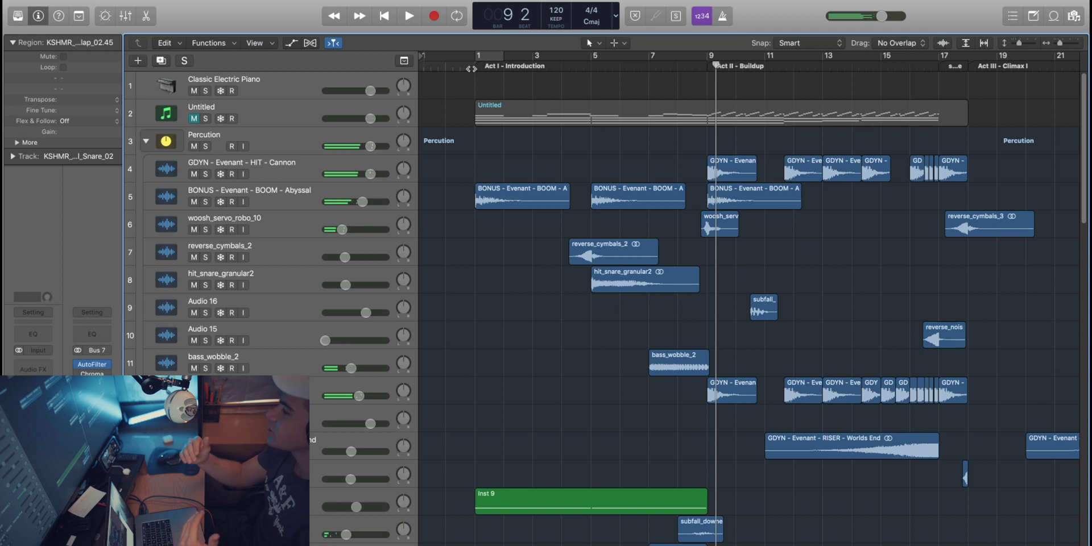
Move the playhead to bar 5 in the Act I - Introduction section
{"action": "scroll", "coordinate": [513, 141], "scroll_direction": "down", "scroll_amount": 2}
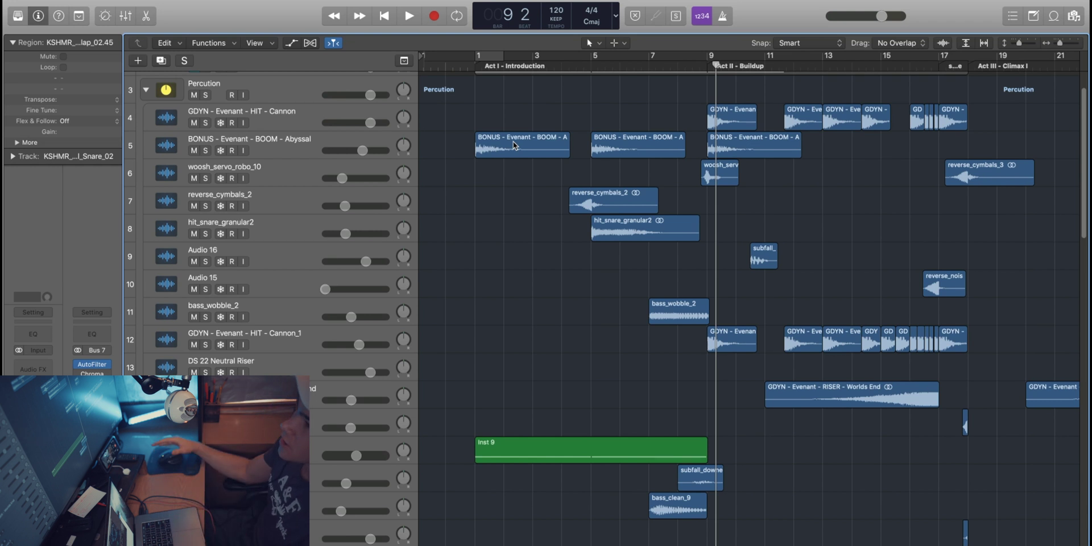
{"action": "scroll", "coordinate": [611, 301], "scroll_direction": "down", "scroll_amount": 4}
{"action": "scroll", "coordinate": [611, 301], "scroll_direction": "up", "scroll_amount": 5}
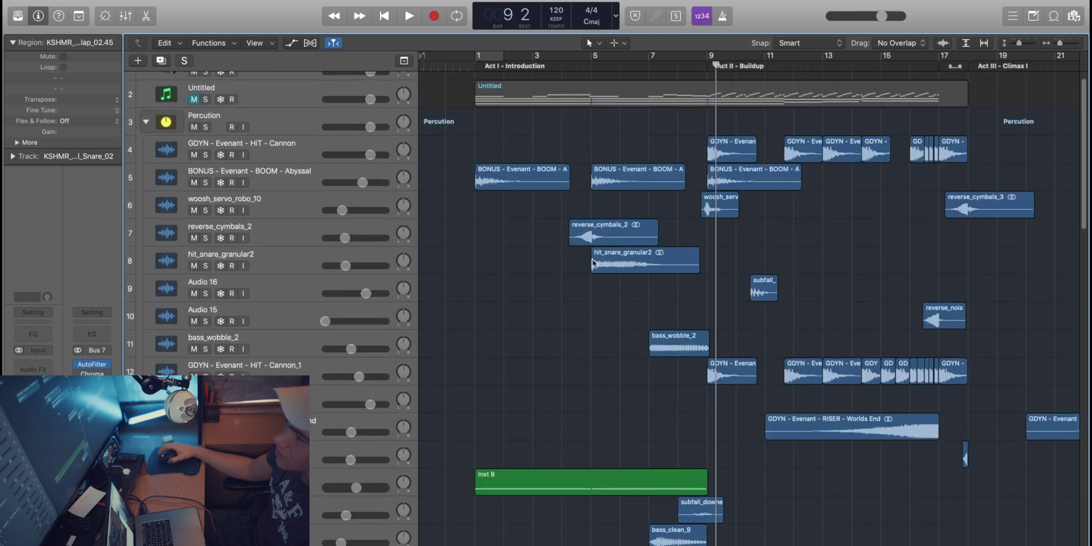
{"action": "left_click", "coordinate": [478, 66]}
{"action": "left_click_drag", "start_coordinate": [478, 66], "coordinate": [589, 64]}
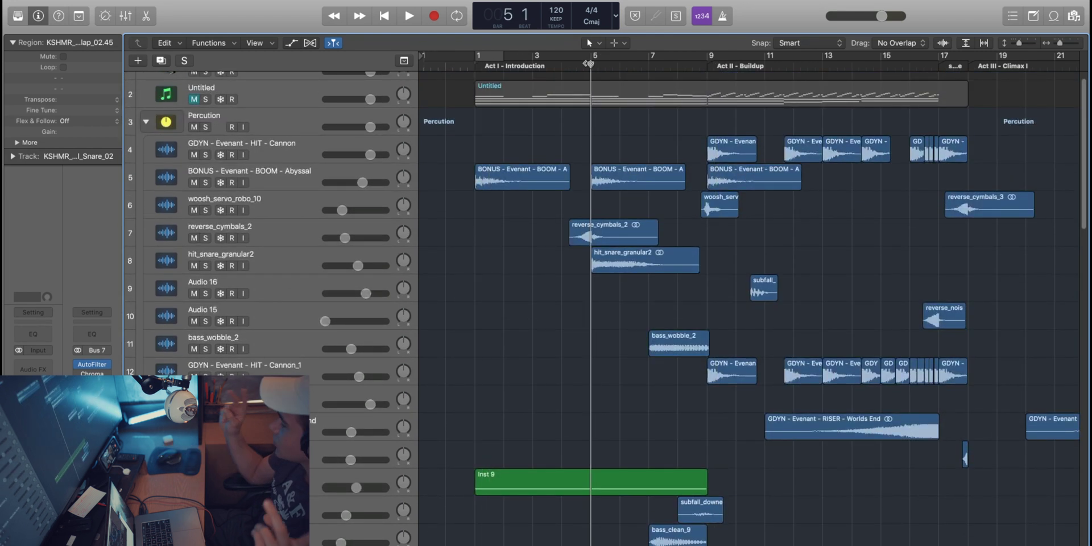
Examine the arrangement's track groups from Percution through claps, Meat and Chord, and return to the first tracks
{"action": "scroll", "coordinate": [609, 110], "scroll_direction": "down", "scroll_amount": 4}
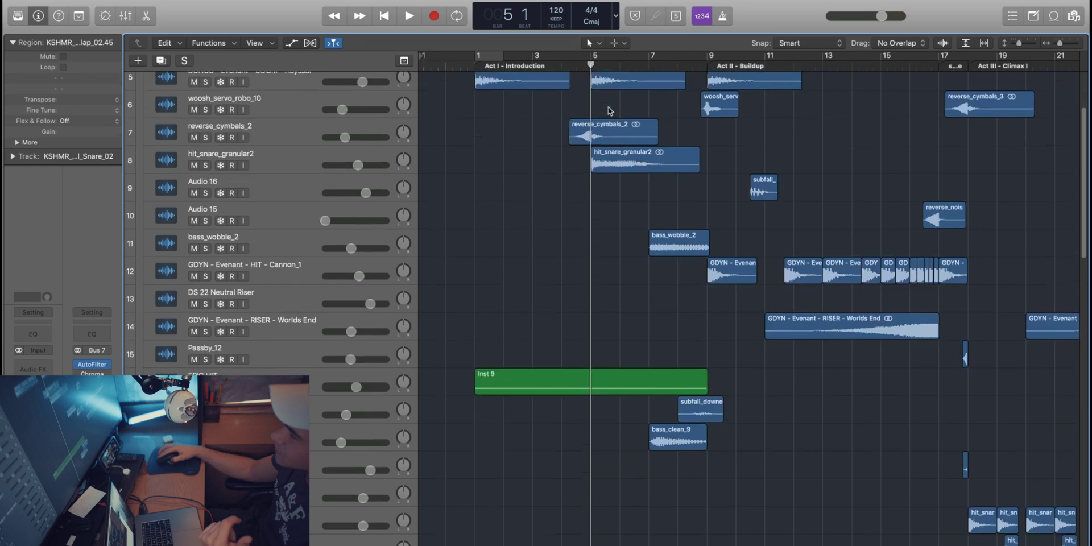
{"action": "scroll", "coordinate": [610, 110], "scroll_direction": "down", "scroll_amount": 20}
{"action": "scroll", "coordinate": [609, 110], "scroll_direction": "up", "scroll_amount": 15}
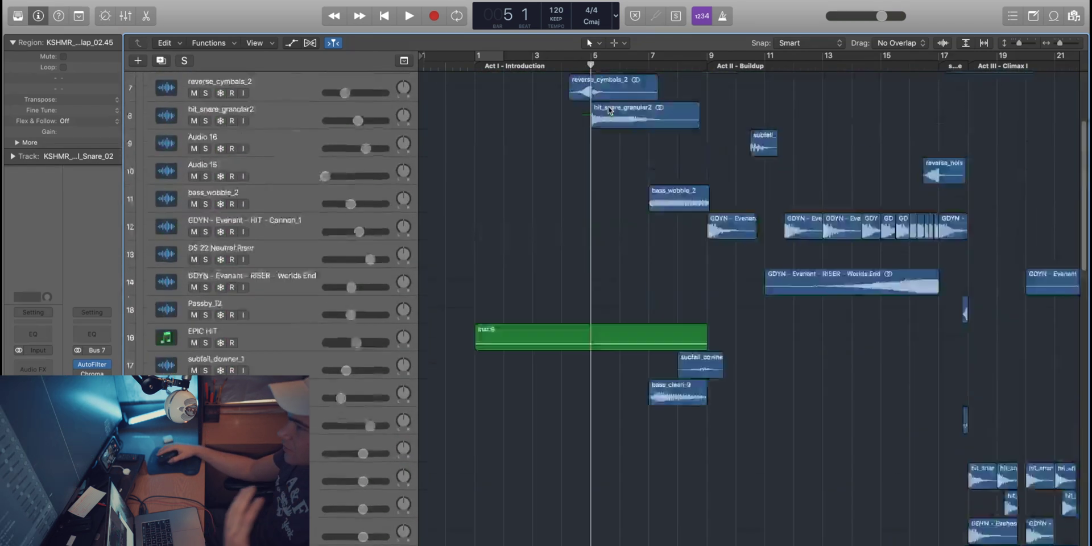
{"action": "scroll", "coordinate": [609, 109], "scroll_direction": "up", "scroll_amount": 8}
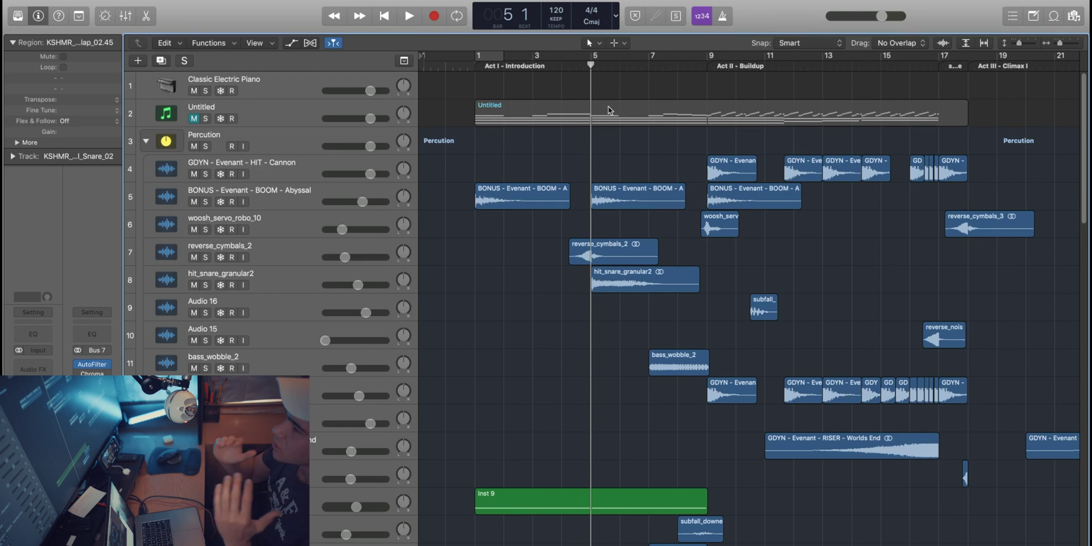
{"action": "scroll", "coordinate": [609, 107], "scroll_direction": "down", "scroll_amount": 5}
{"action": "scroll", "coordinate": [609, 108], "scroll_direction": "down", "scroll_amount": 10}
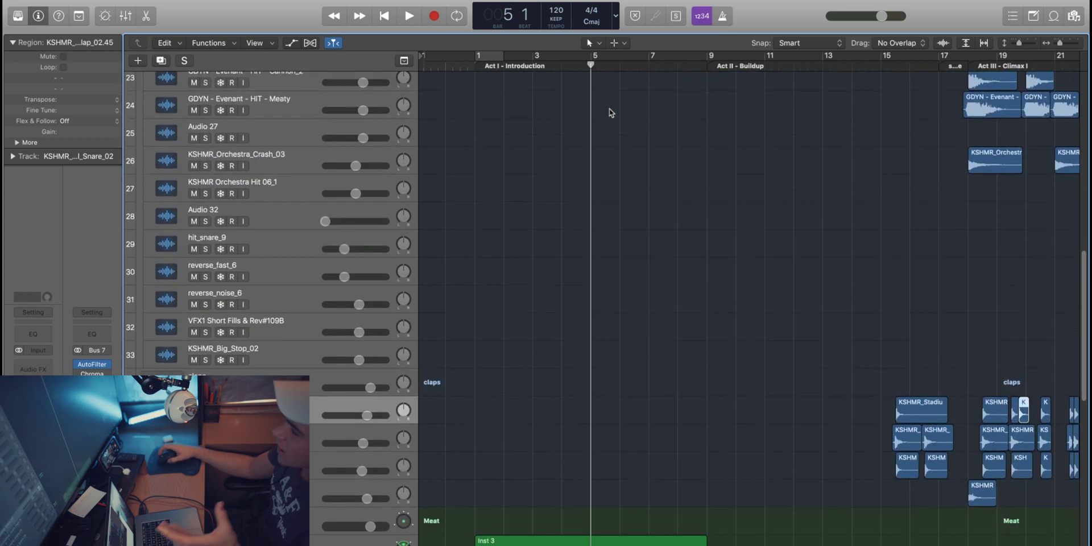
{"action": "scroll", "coordinate": [609, 112], "scroll_direction": "down", "scroll_amount": 5}
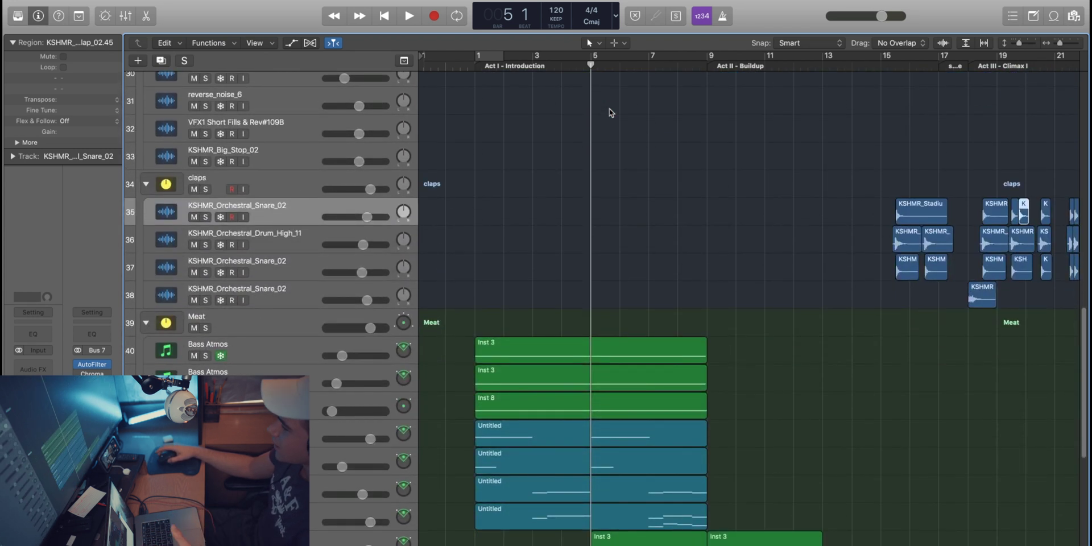
{"action": "scroll", "coordinate": [609, 112], "scroll_direction": "down", "scroll_amount": 2}
{"action": "scroll", "coordinate": [609, 113], "scroll_direction": "down", "scroll_amount": 2}
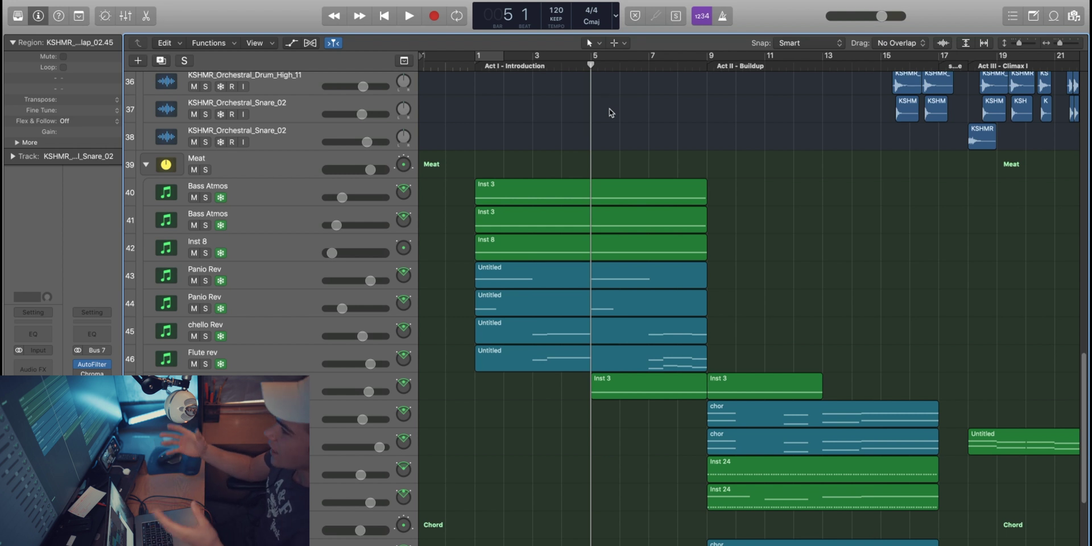
{"action": "scroll", "coordinate": [610, 113], "scroll_direction": "down", "scroll_amount": 8}
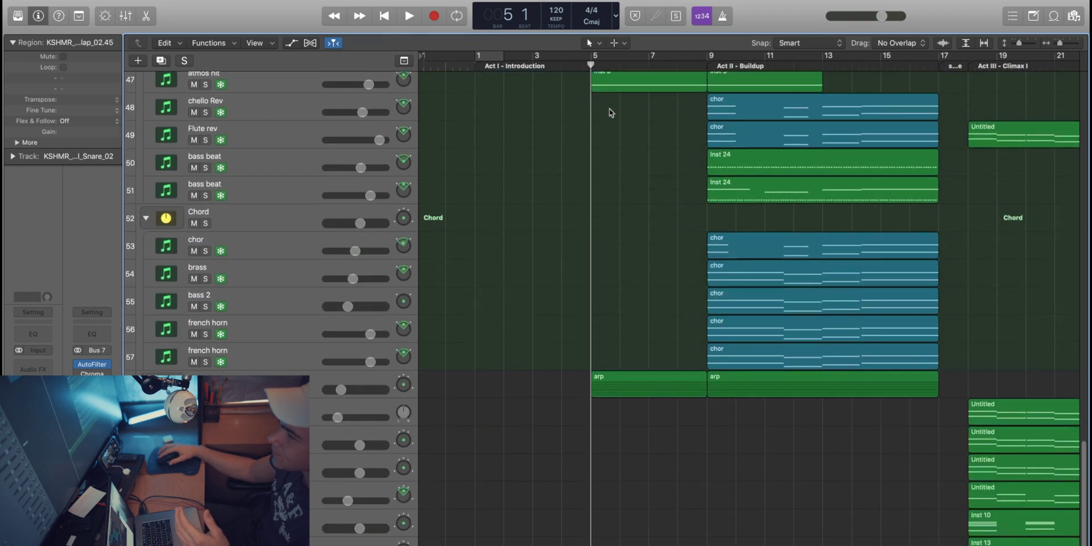
{"action": "scroll", "coordinate": [610, 108], "scroll_direction": "up", "scroll_amount": 10}
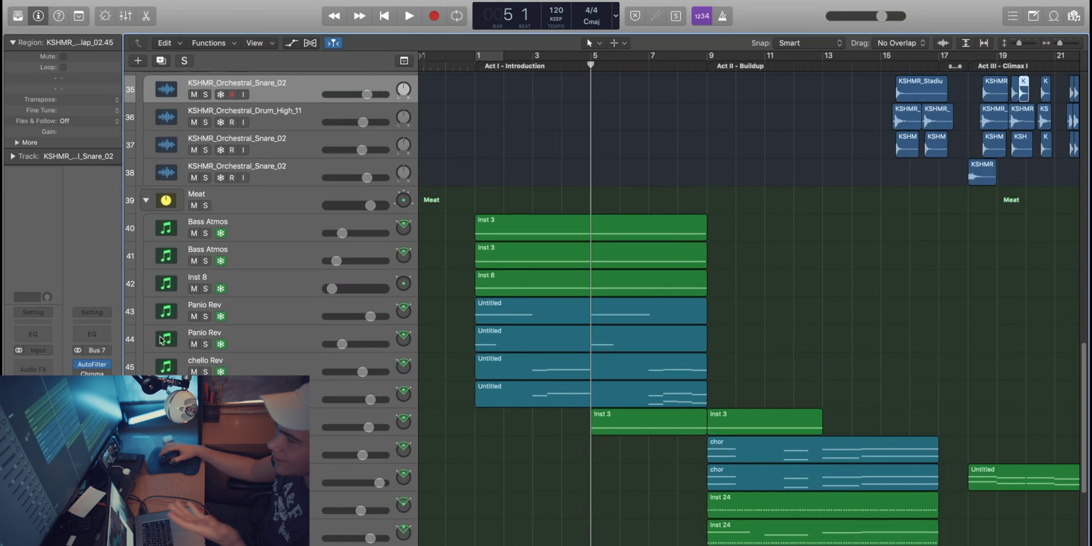
{"action": "scroll", "coordinate": [254, 257], "scroll_direction": "up", "scroll_amount": 15}
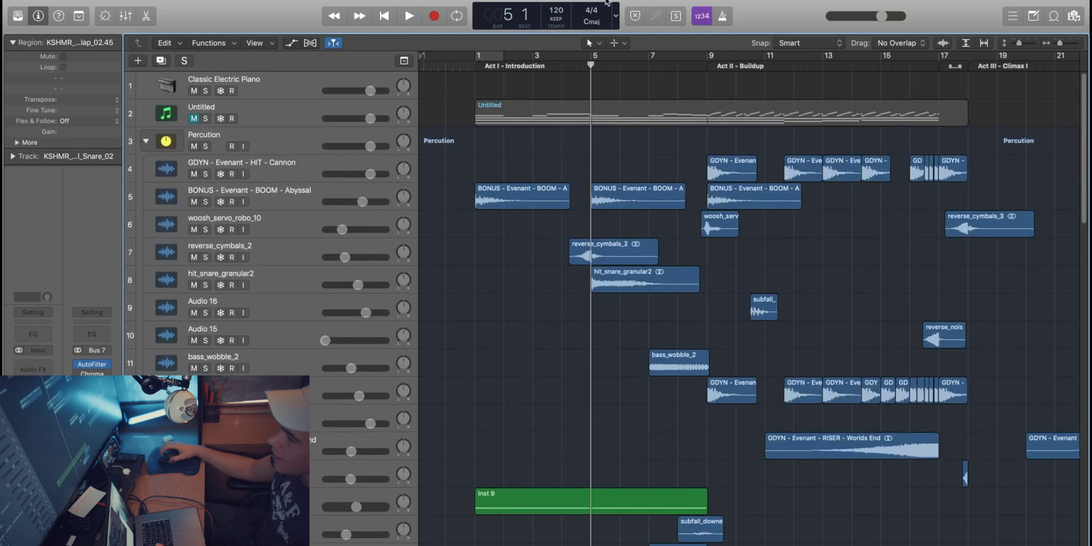
Select the first BONUS - Evenant - BOOM - Abyssal region and scrub the playhead through the introduction
{"action": "left_click_drag", "start_coordinate": [501, 190], "coordinate": [625, 305]}
{"action": "key", "text": "super+z"}
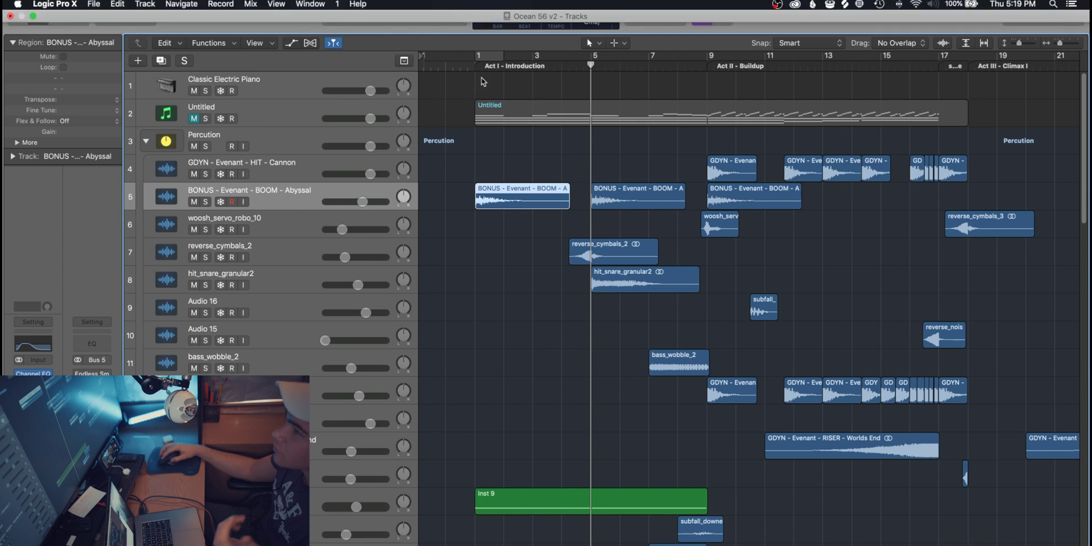
{"action": "left_click", "coordinate": [475, 66]}
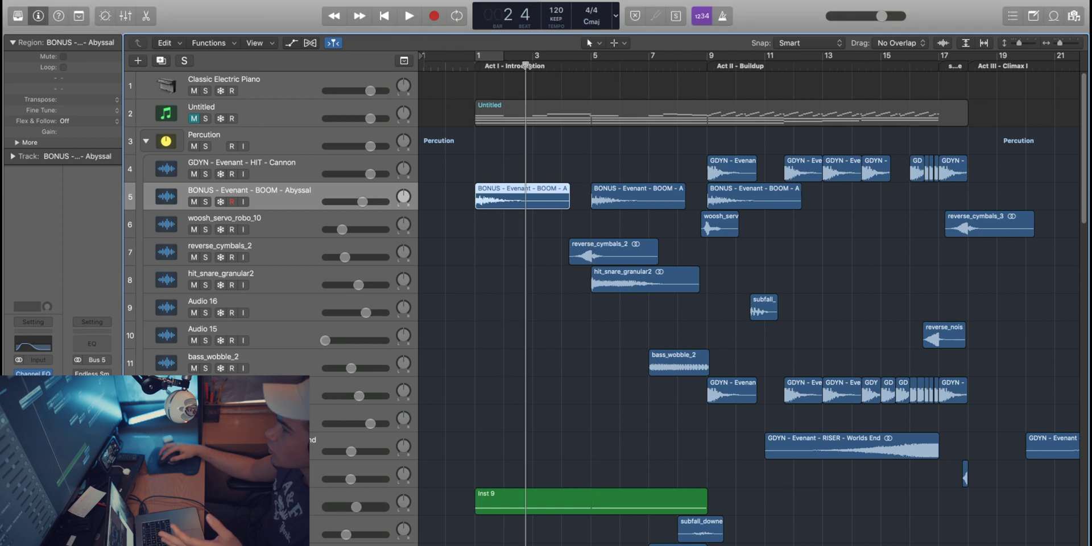
Solo the EPIC HIT track and play it from just before bar 1
{"action": "scroll", "coordinate": [583, 104], "scroll_direction": "down", "scroll_amount": 3}
{"action": "scroll", "coordinate": [584, 104], "scroll_direction": "down", "scroll_amount": 8}
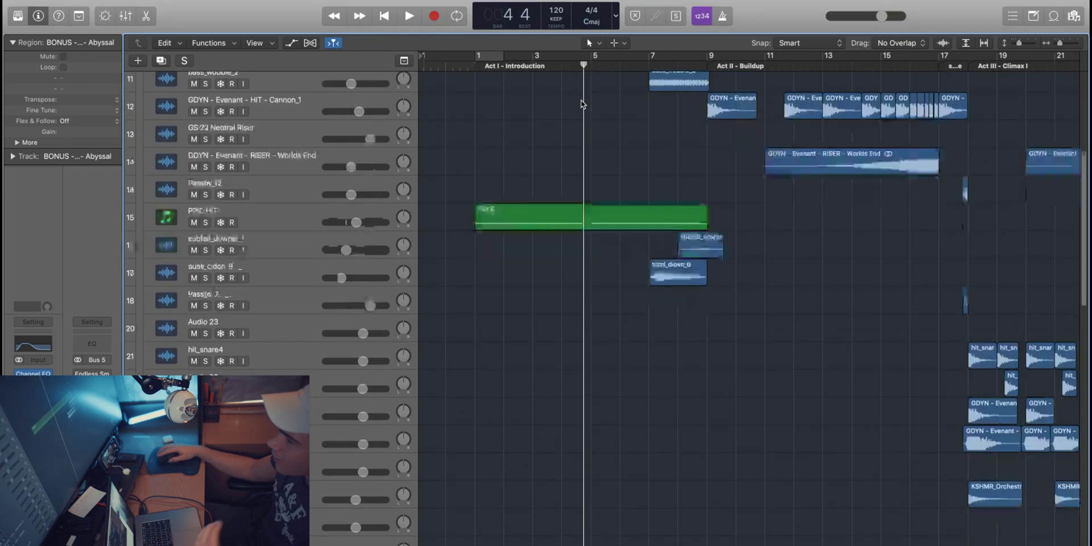
{"action": "left_click", "coordinate": [206, 185]}
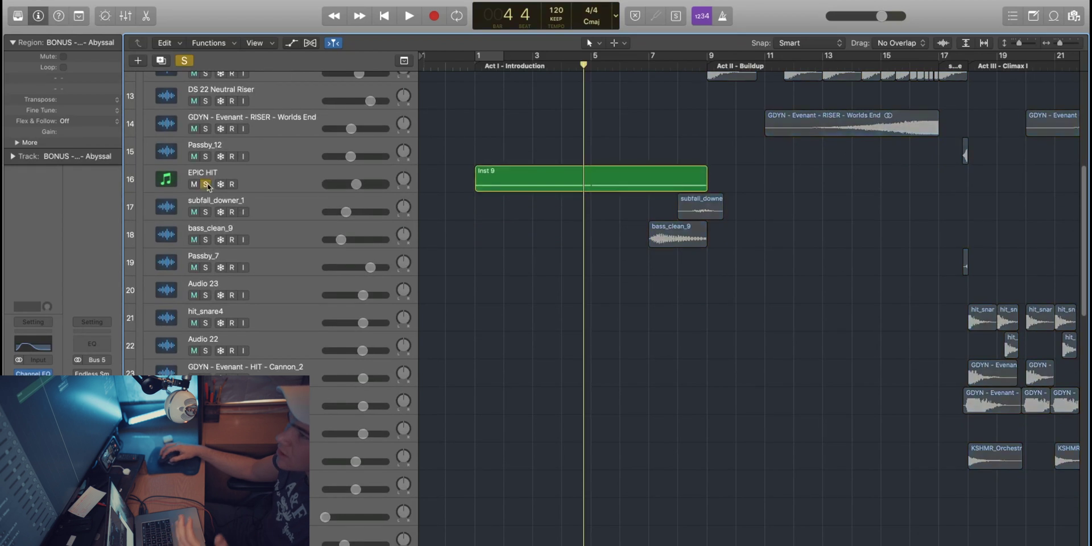
{"action": "left_click", "coordinate": [457, 68]}
{"action": "key", "text": "space"}
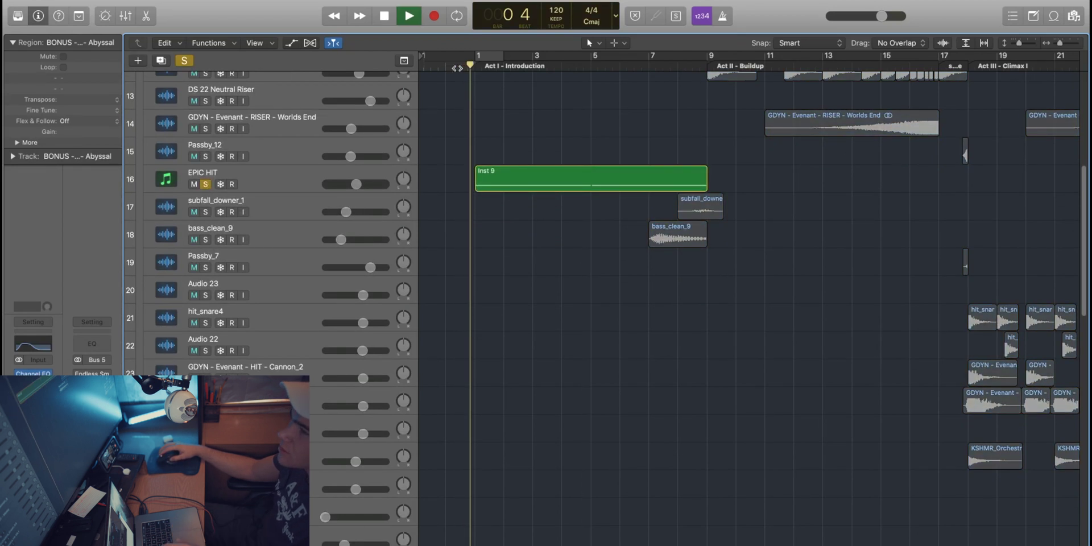
{"action": "scroll", "coordinate": [612, 302], "scroll_direction": "down", "scroll_amount": 4}
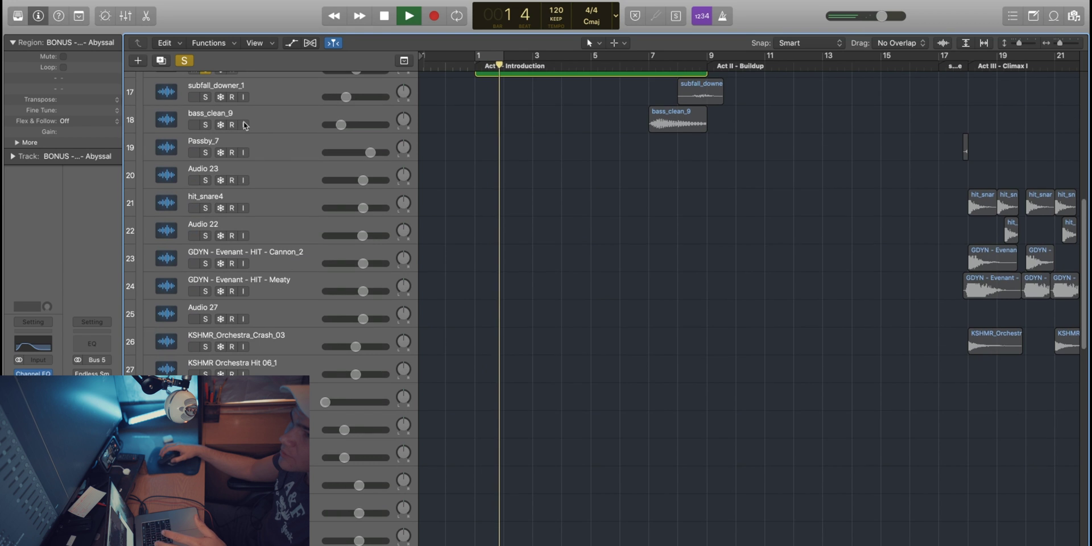
Clear the EPIC HIT solo and play the full introduction up to bar 3, bringing the Meat tracks into view
{"action": "key", "text": "s"}
{"action": "scroll", "coordinate": [492, 315], "scroll_direction": "down", "scroll_amount": 12}
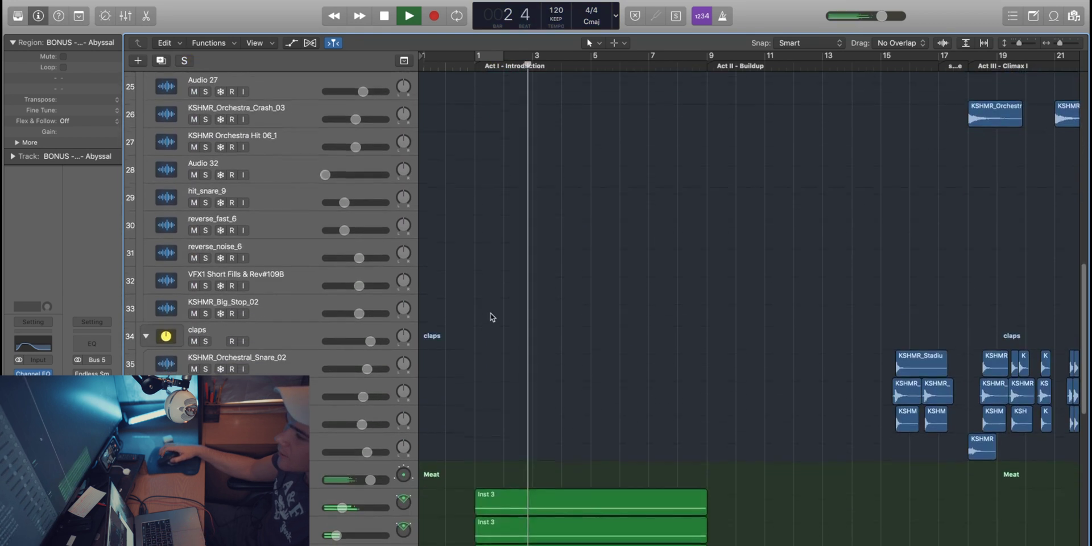
{"action": "scroll", "coordinate": [492, 317], "scroll_direction": "down", "scroll_amount": 5}
{"action": "key", "text": "space"}
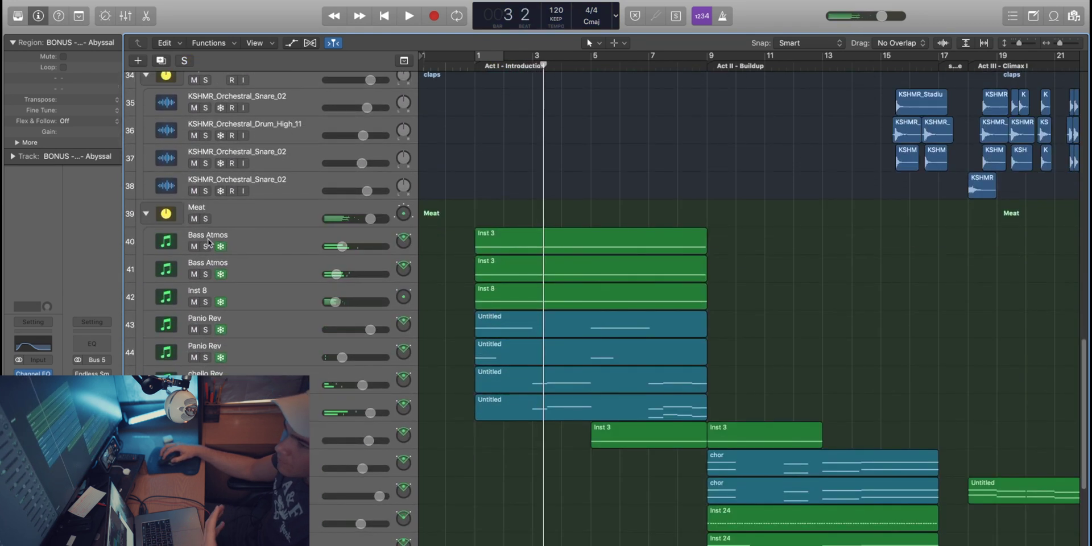
Solo the Meat tracks from Bass Atmos to the second Flute rev and play them through the introduction to bar 10
{"action": "left_click", "coordinate": [209, 243]}
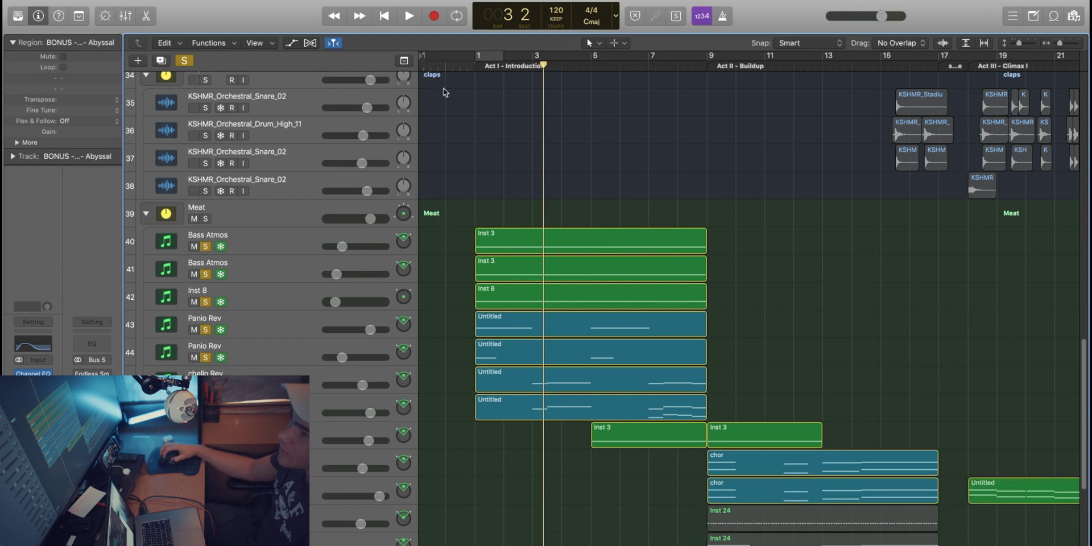
{"action": "key", "text": "space"}
{"action": "scroll", "coordinate": [573, 174], "scroll_direction": "down", "scroll_amount": 2}
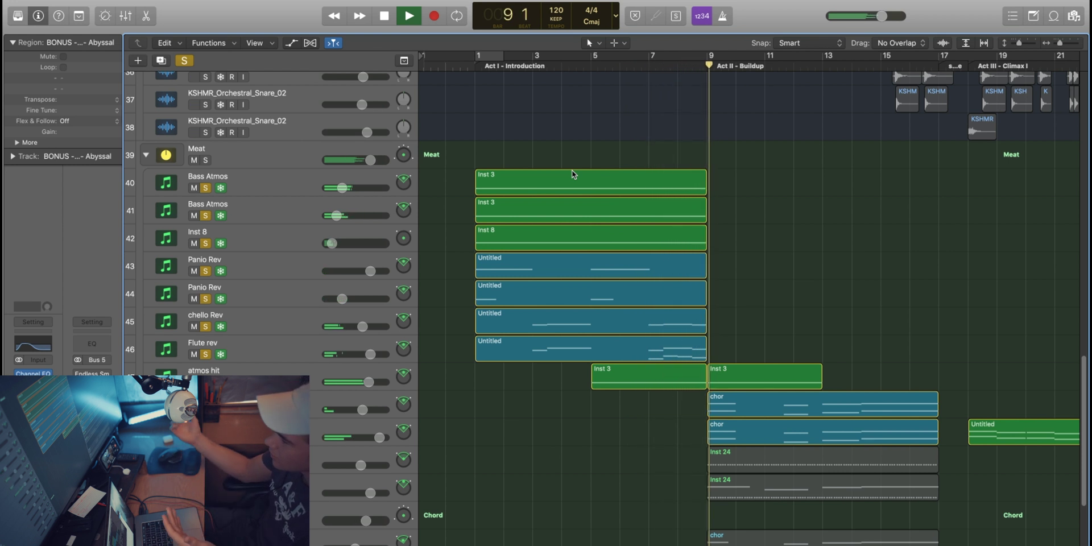
{"action": "scroll", "coordinate": [574, 174], "scroll_direction": "down", "scroll_amount": 5}
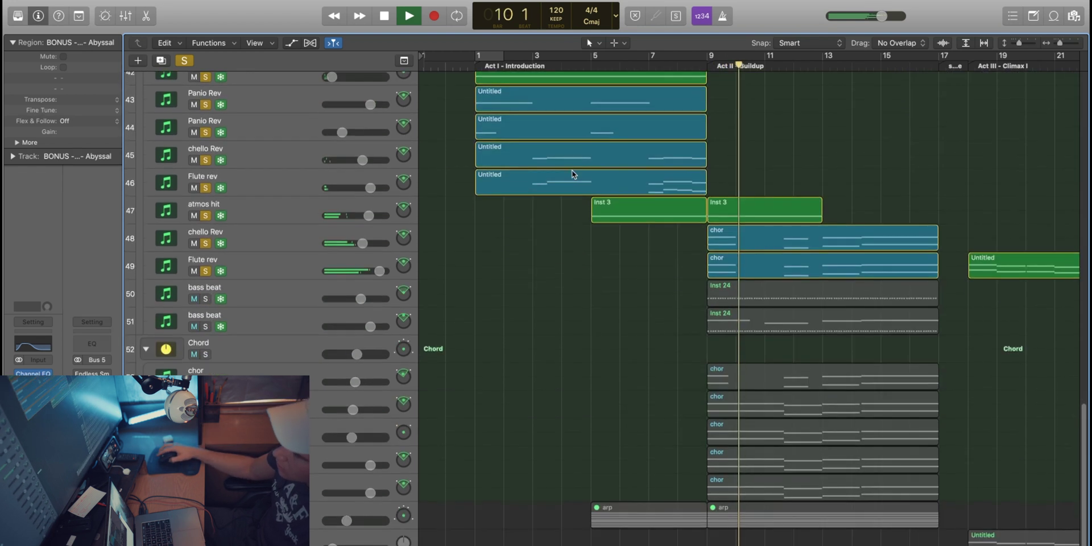
{"action": "key", "text": "space"}
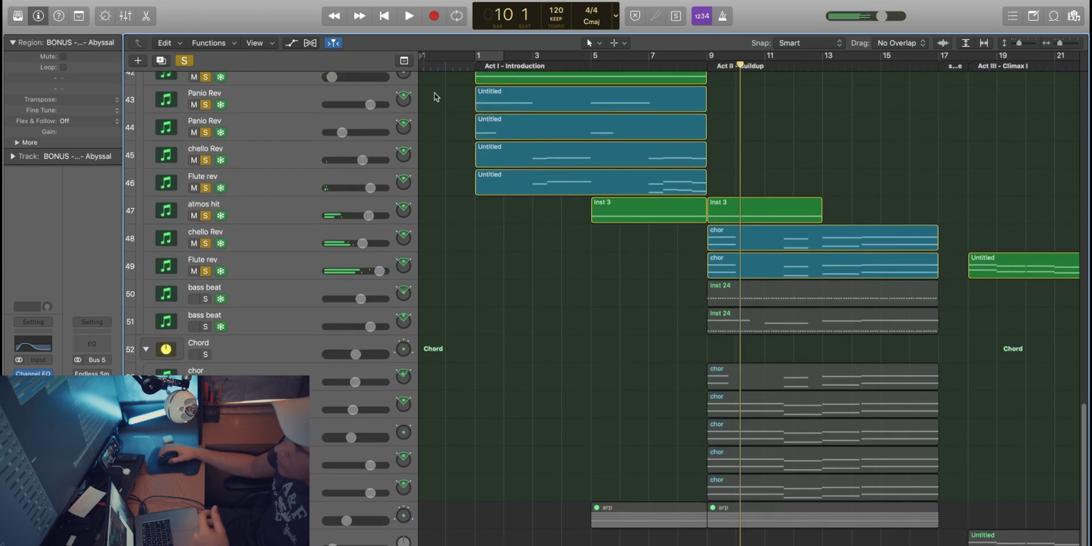
Clear all track solos and place the playhead at bar 9, the start of Act II - Buildup
{"action": "left_click", "coordinate": [184, 61]}
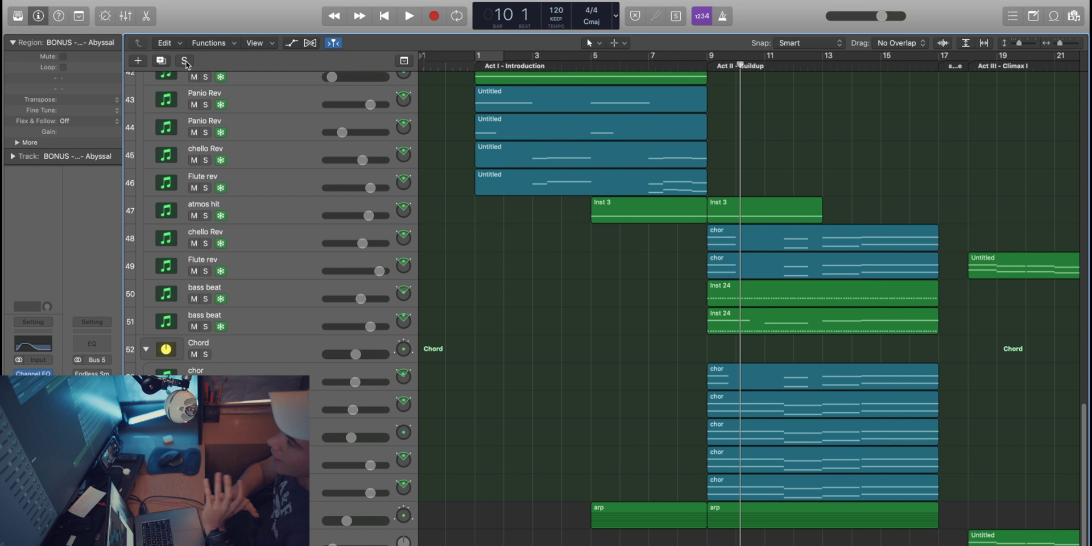
{"action": "scroll", "coordinate": [529, 149], "scroll_direction": "right", "scroll_amount": 8}
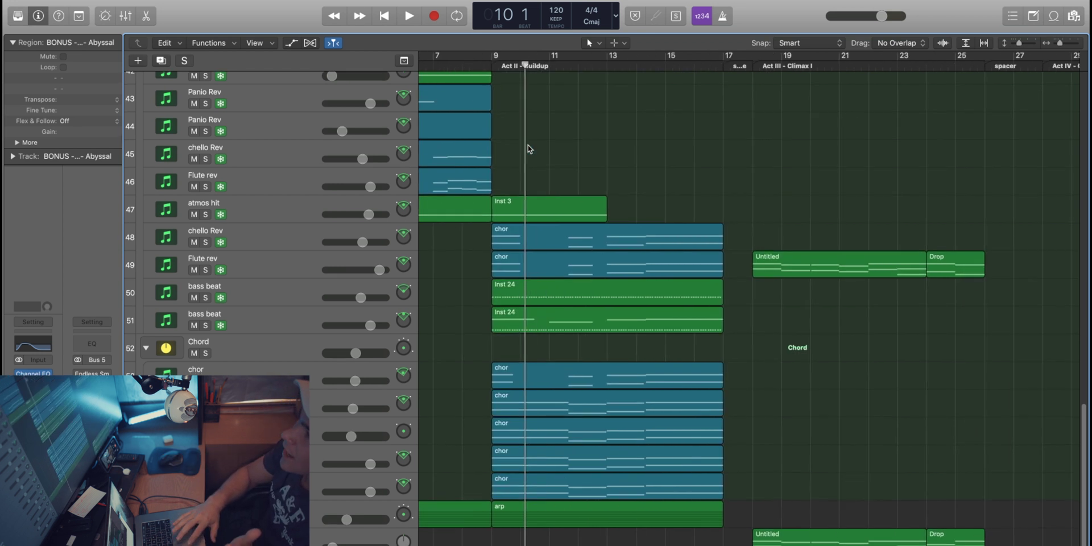
{"action": "left_click", "coordinate": [491, 66]}
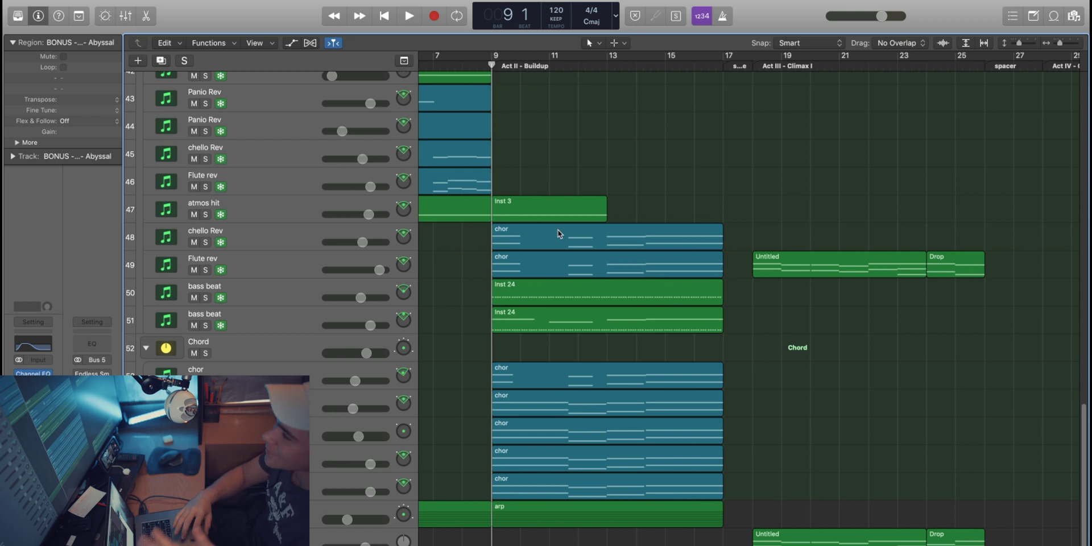
Expand the arp track stack below the Chord group
{"action": "scroll", "coordinate": [560, 233], "scroll_direction": "down", "scroll_amount": 4}
{"action": "scroll", "coordinate": [559, 234], "scroll_direction": "left", "scroll_amount": 1}
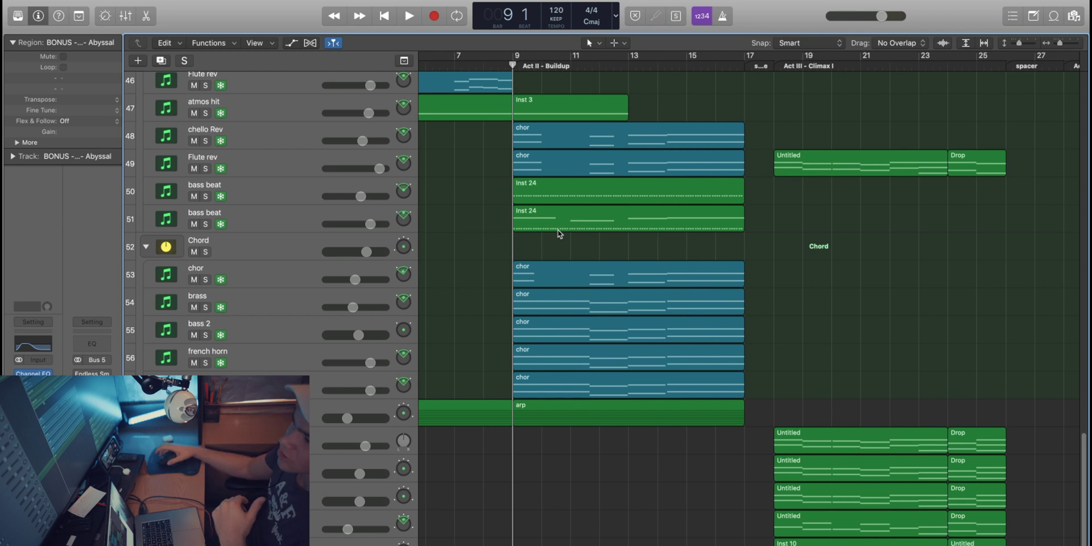
{"action": "scroll", "coordinate": [559, 233], "scroll_direction": "down", "scroll_amount": 2}
{"action": "left_click", "coordinate": [146, 364]}
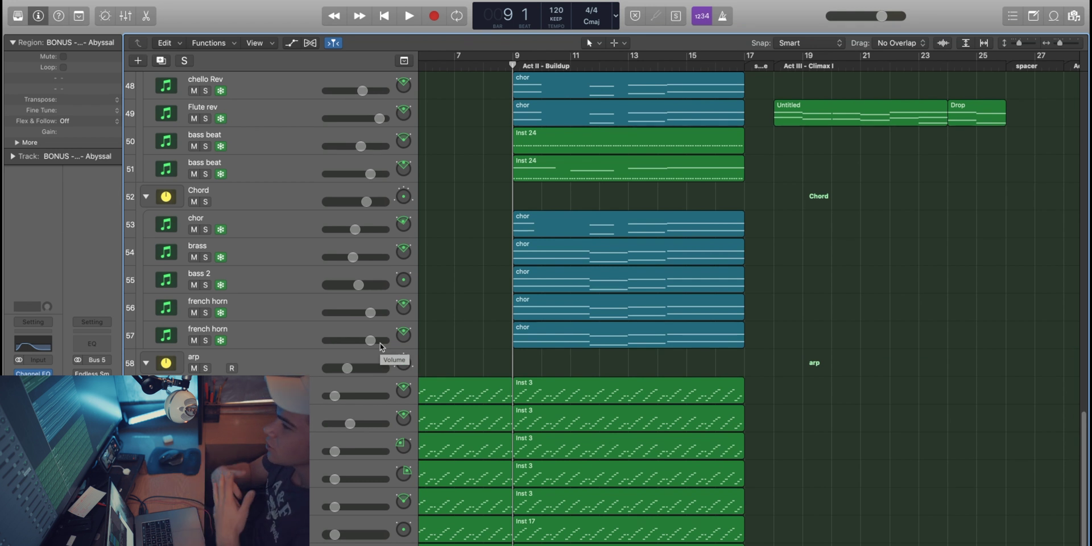
Solo all the tracks inside the arp stack, starting with arp syth, and play them from bar 9
{"action": "scroll", "coordinate": [391, 355], "scroll_direction": "down", "scroll_amount": 2}
{"action": "left_click_drag", "start_coordinate": [208, 336], "coordinate": [228, 354]}
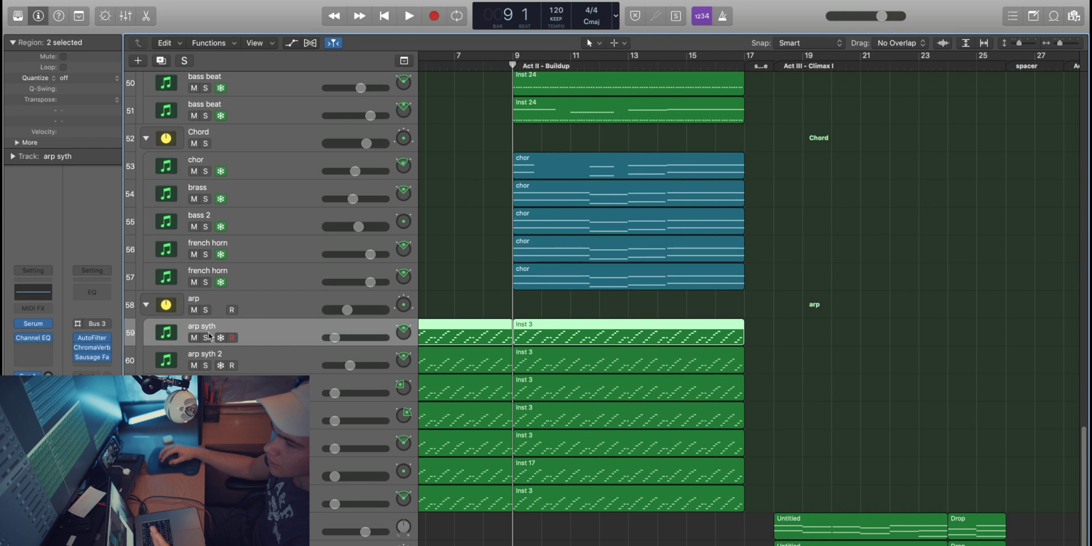
{"action": "key", "text": "ctrl+s"}
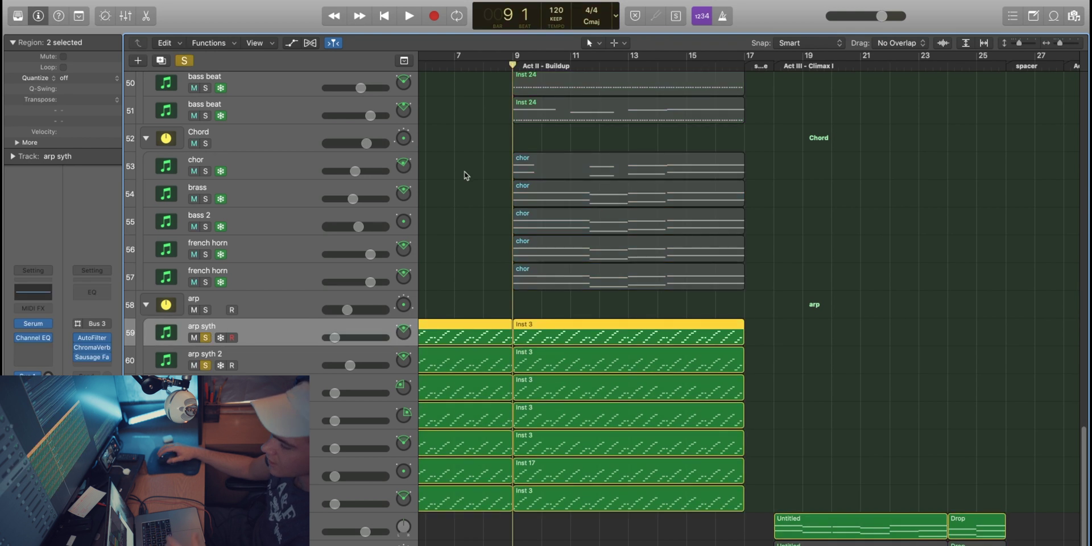
{"action": "key", "text": "space"}
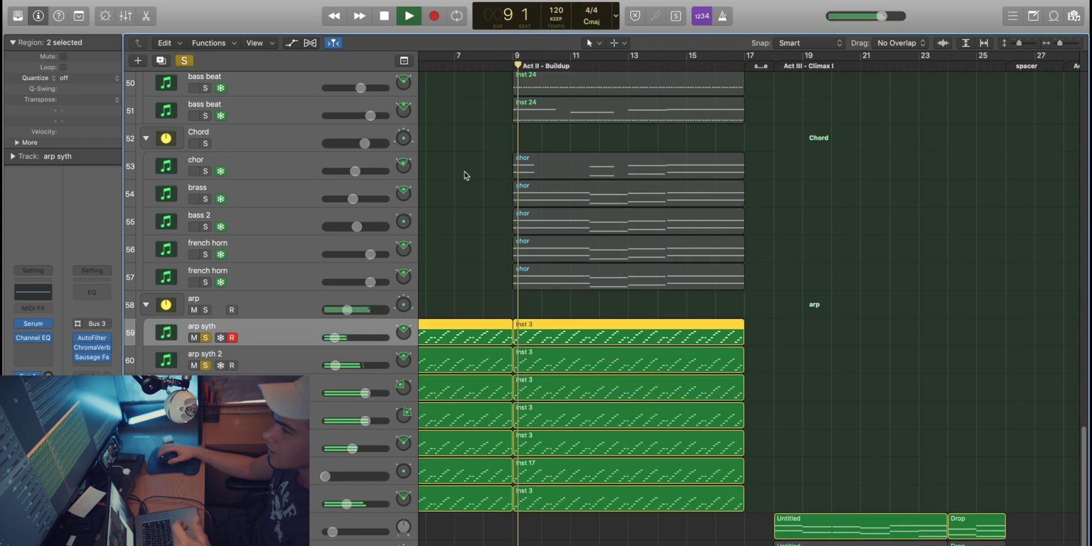
Inspect the Serum synth on the arp syth track during playback, close it, and stop with the arp solos cleared
{"action": "left_click", "coordinate": [33, 325]}
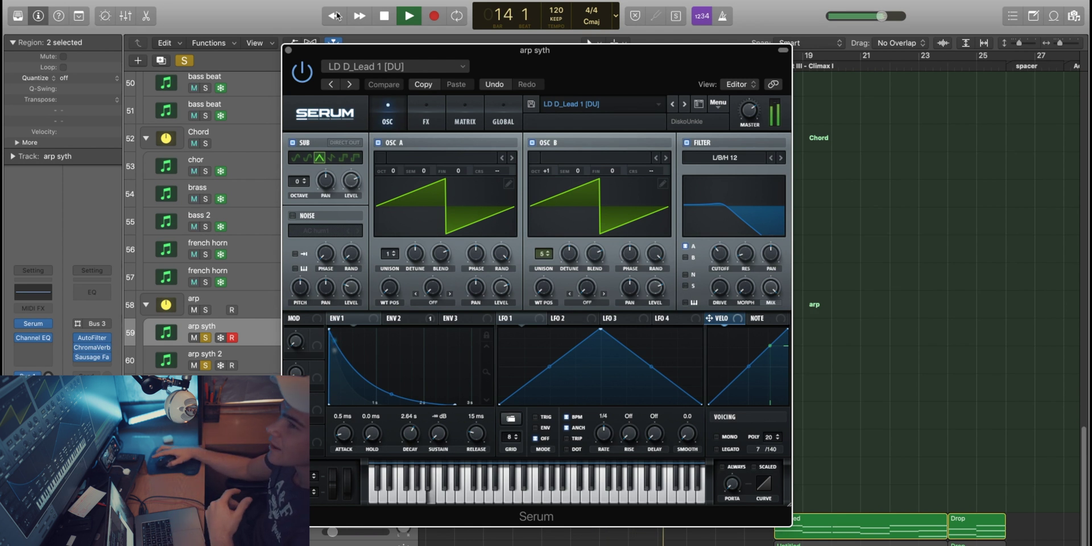
{"action": "key", "text": "super+w"}
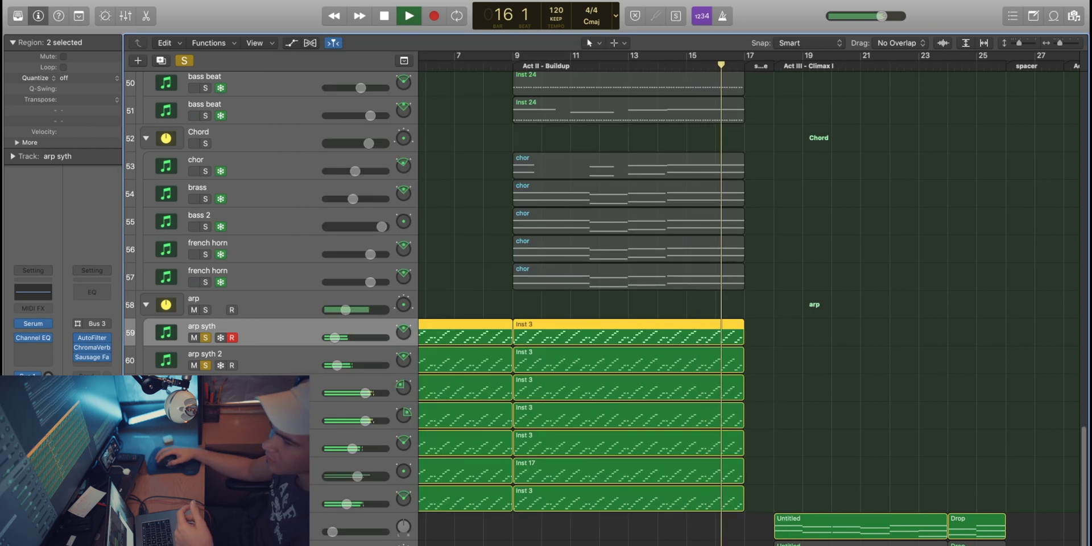
{"action": "left_click_drag", "start_coordinate": [205, 337], "coordinate": [205, 504]}
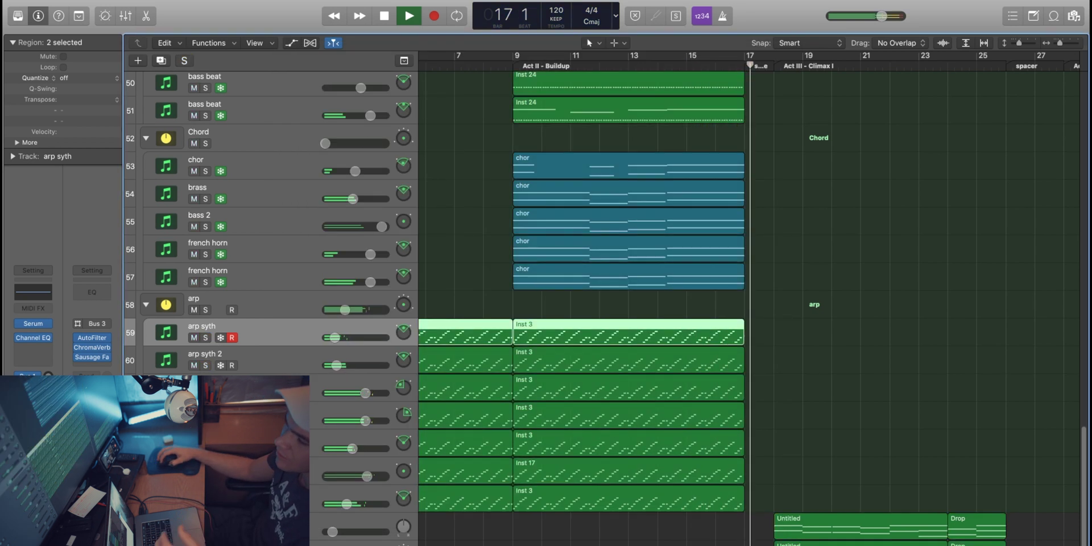
{"action": "key", "text": "space"}
Inspect the Endless Smile effect and its Intensity knob on the Chord stack, and close the plug-in
{"action": "scroll", "coordinate": [742, 239], "scroll_direction": "up", "scroll_amount": 5}
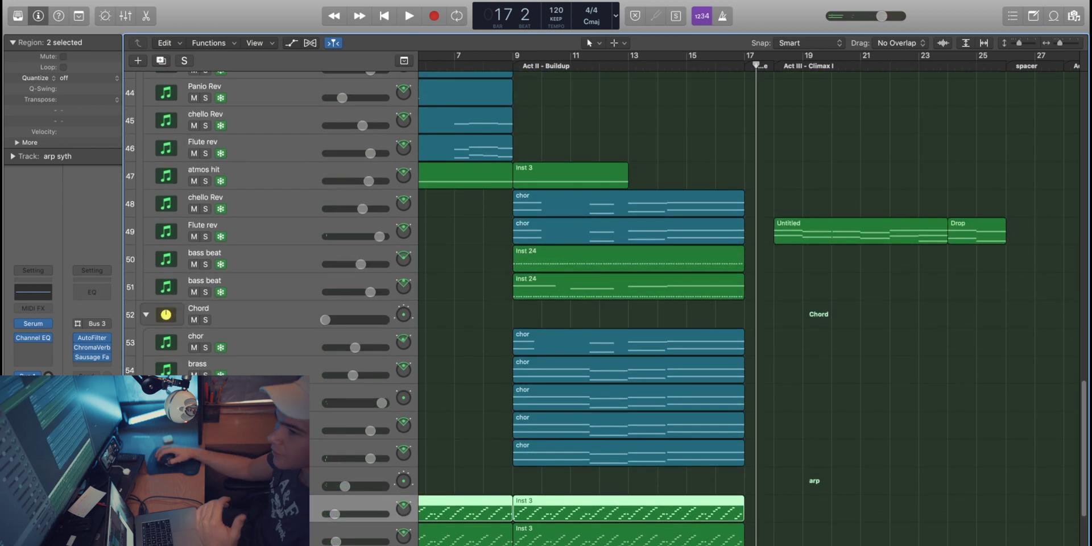
{"action": "left_click", "coordinate": [239, 314]}
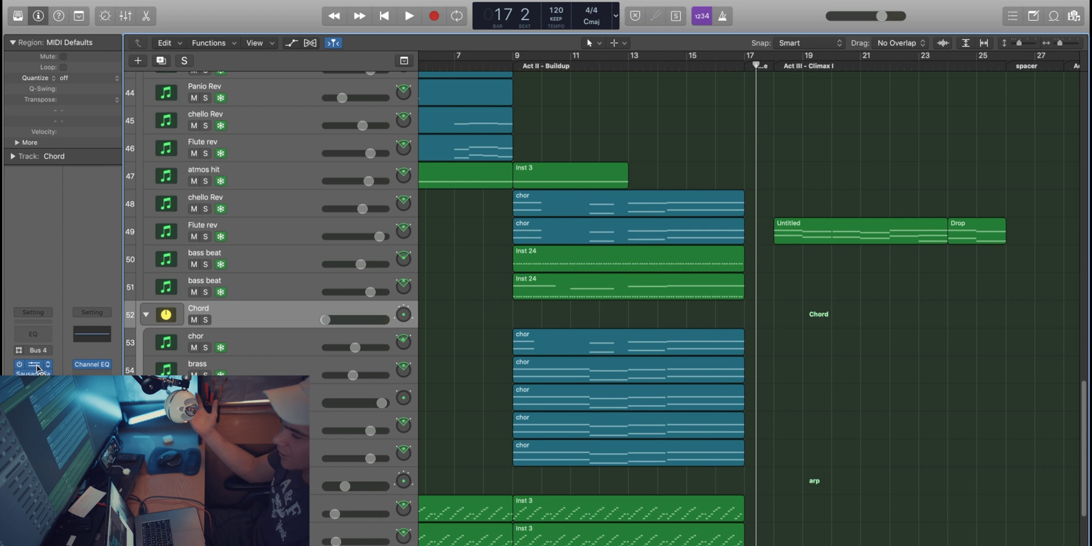
{"action": "left_click", "coordinate": [37, 368]}
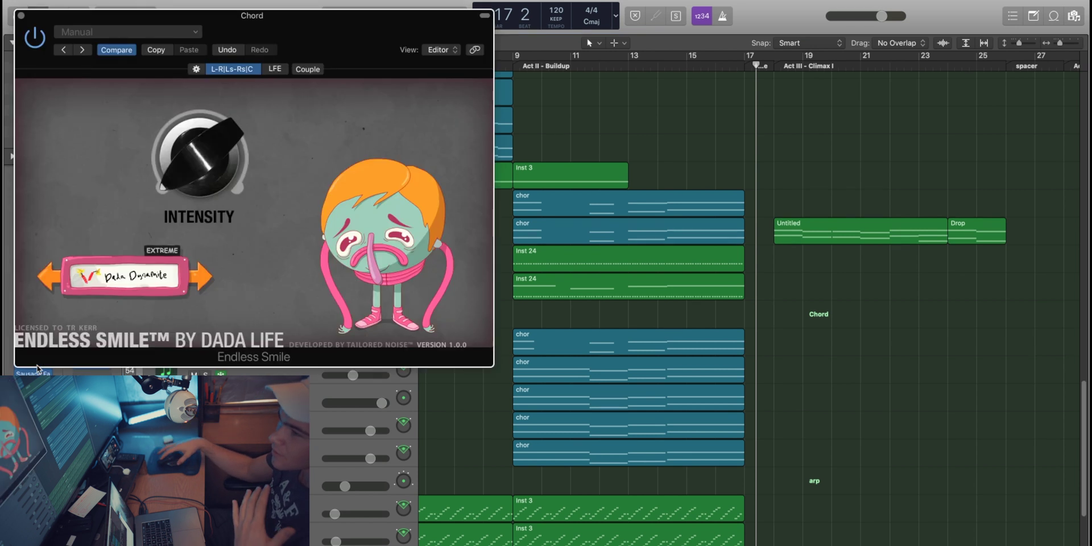
{"action": "mouse_move", "coordinate": [160, 173]}
{"action": "left_mouse_down"}
{"action": "mouse_move", "coordinate": [160, 125]}
{"action": "mouse_move", "coordinate": [160, 173]}
{"action": "left_mouse_up"}
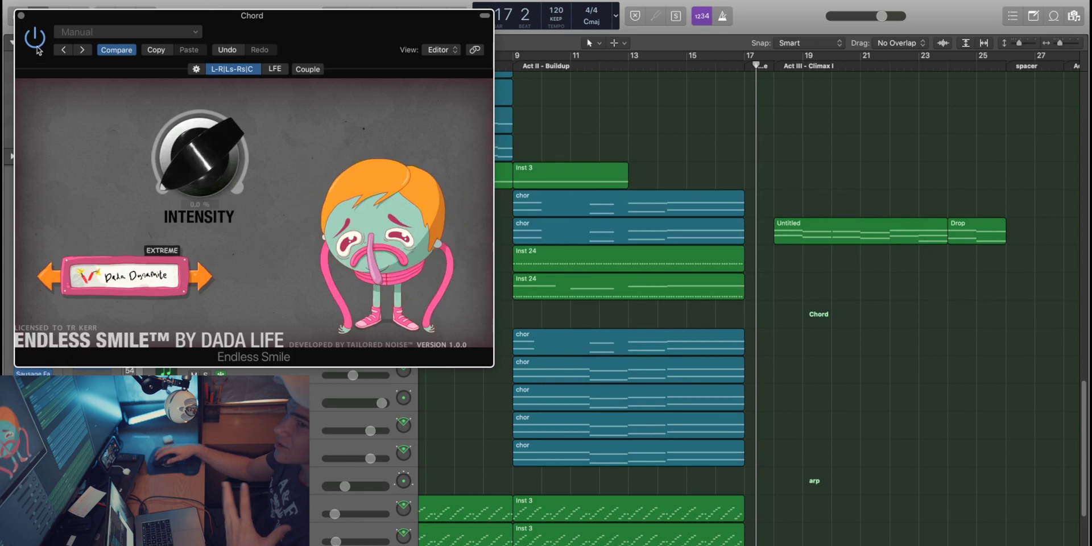
{"action": "left_click", "coordinate": [23, 17]}
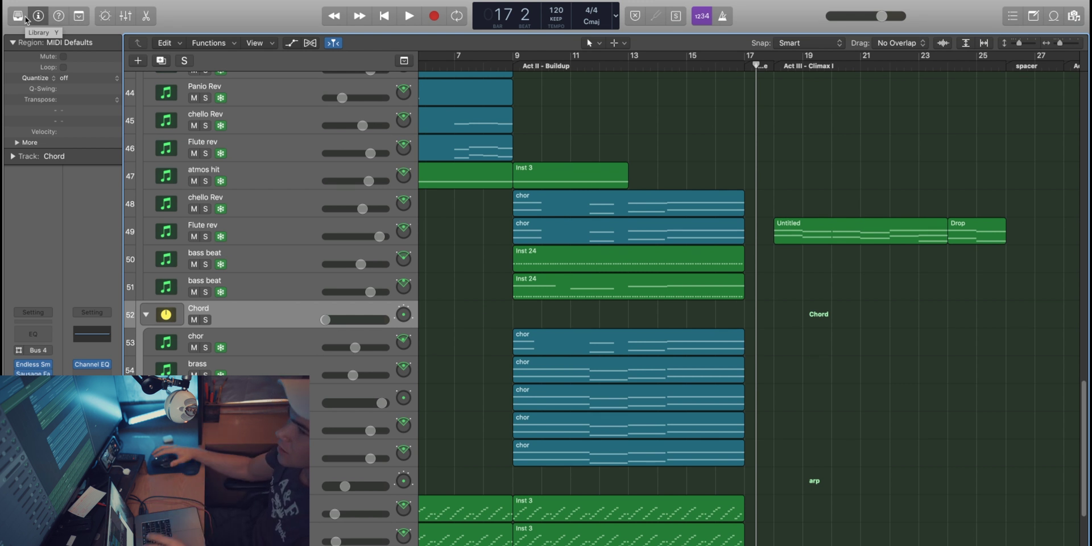
Solo the Chord stack and play it from bar 13
{"action": "left_click", "coordinate": [628, 64]}
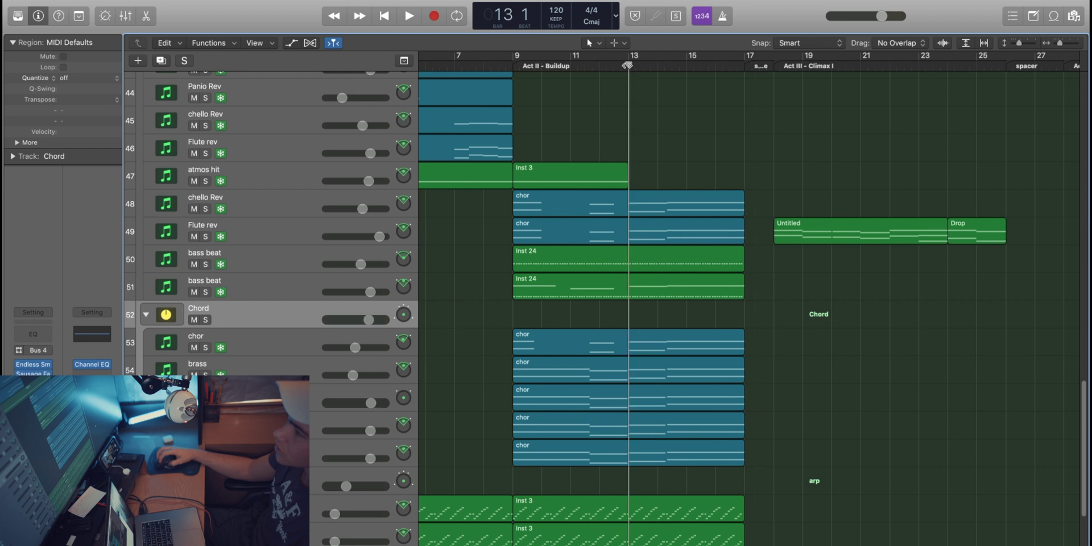
{"action": "left_click", "coordinate": [206, 320]}
{"action": "key", "text": "space"}
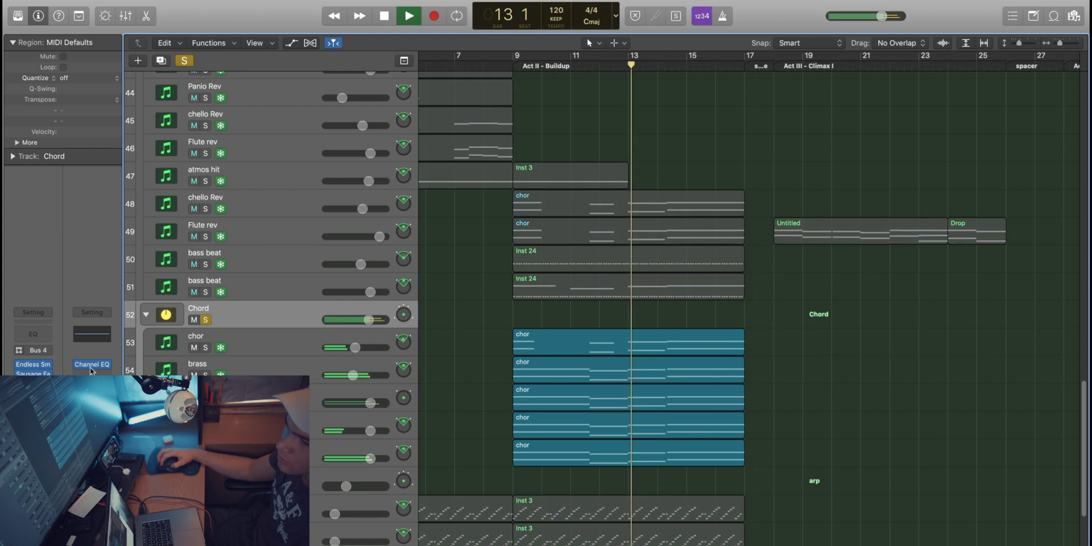
Show the track automation, watch the Chord stack's Endless Smile Intensity during playback, and clear the Chord solo
{"action": "key", "text": "super+Down"}
{"action": "key", "text": "a"}
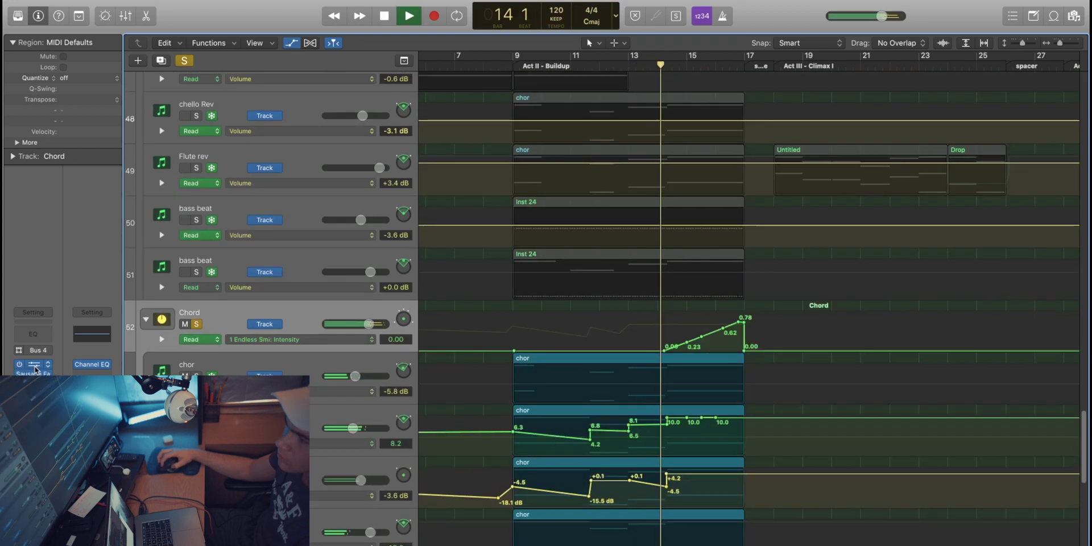
{"action": "left_click", "coordinate": [34, 365]}
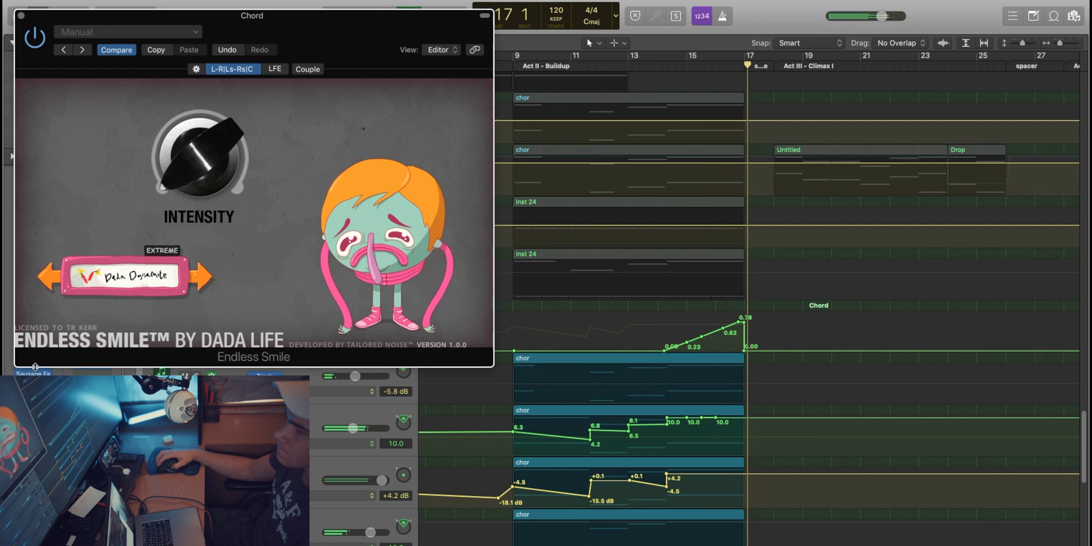
{"action": "left_click", "coordinate": [20, 16]}
{"action": "scroll", "coordinate": [240, 233], "scroll_direction": "down", "scroll_amount": 5}
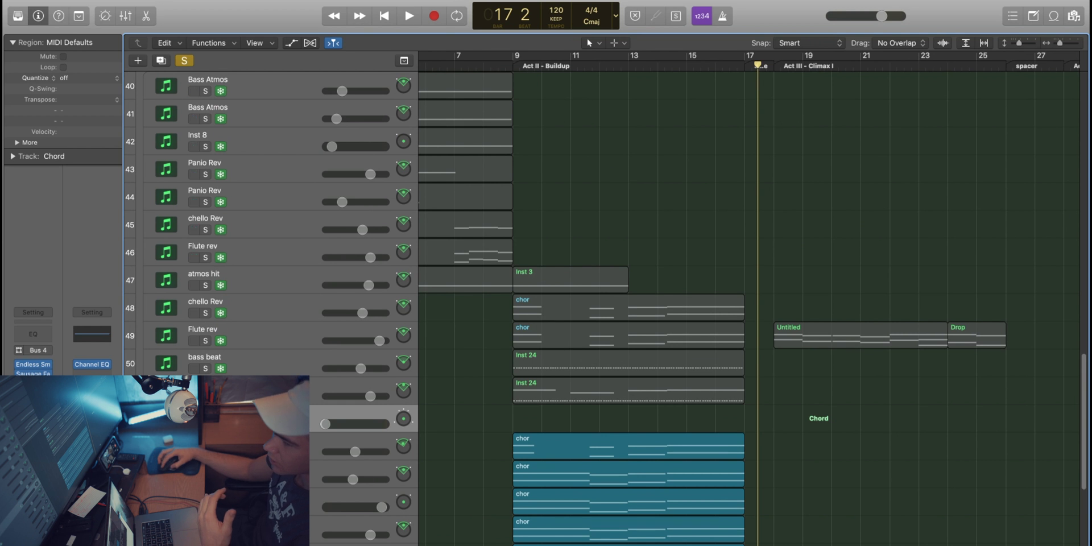
{"action": "key", "text": "ctrl+s"}
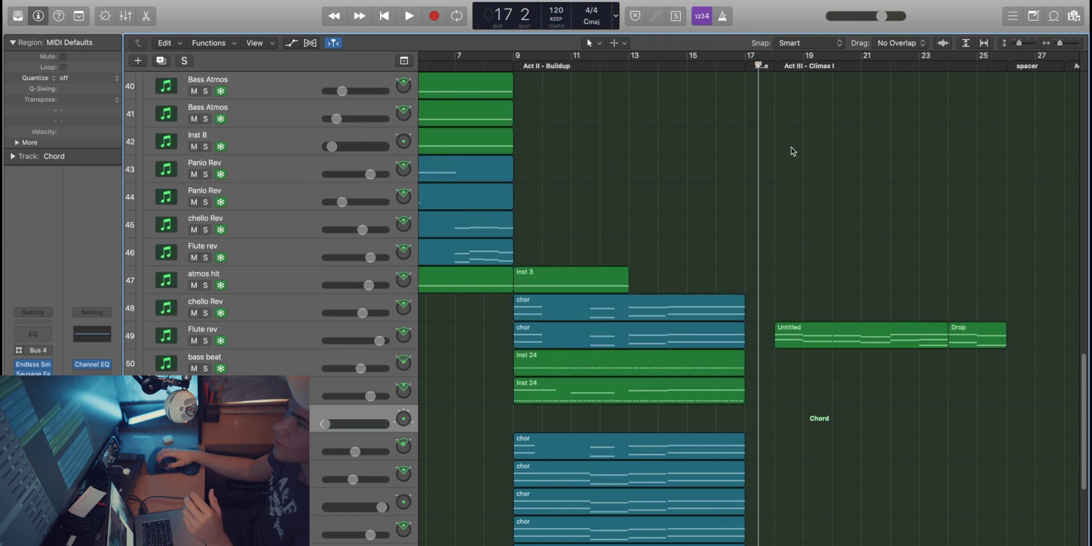
Solo the two bass beat tracks and play them from bar 9, clearing the solos before stopping playback
{"action": "left_click", "coordinate": [513, 67]}
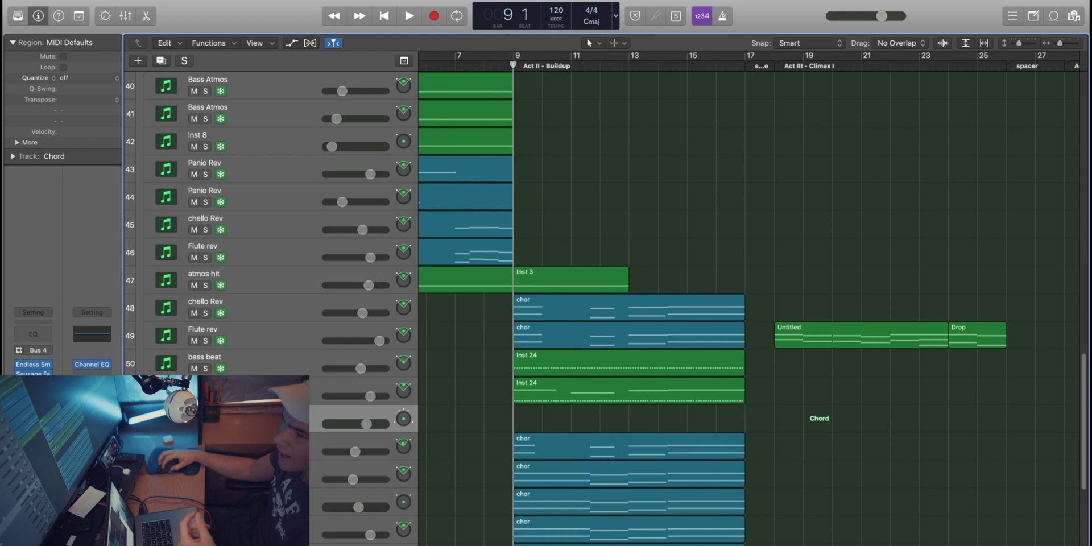
{"action": "left_click", "coordinate": [206, 368]}
{"action": "key", "text": "space"}
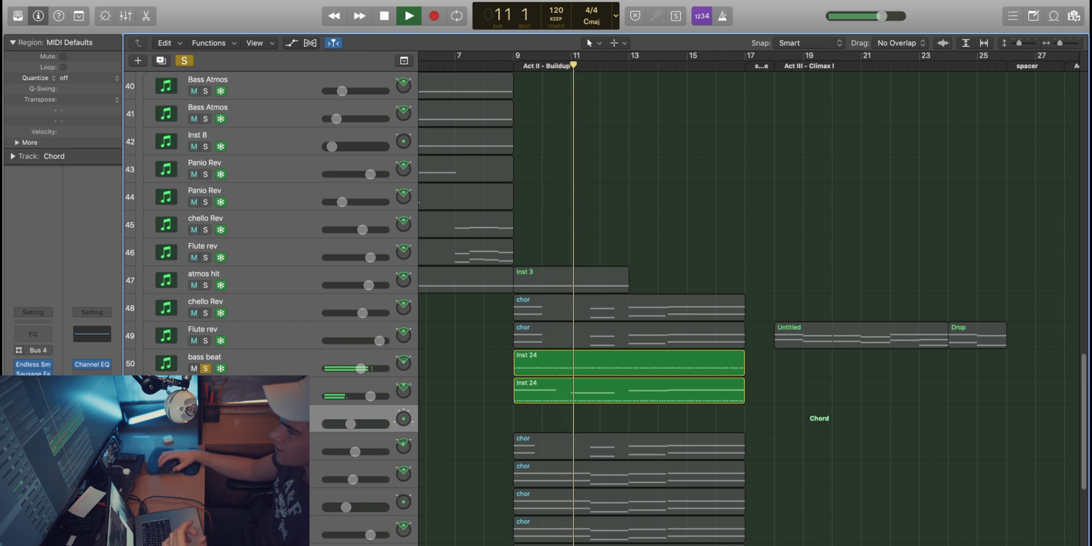
{"action": "left_click", "coordinate": [206, 368]}
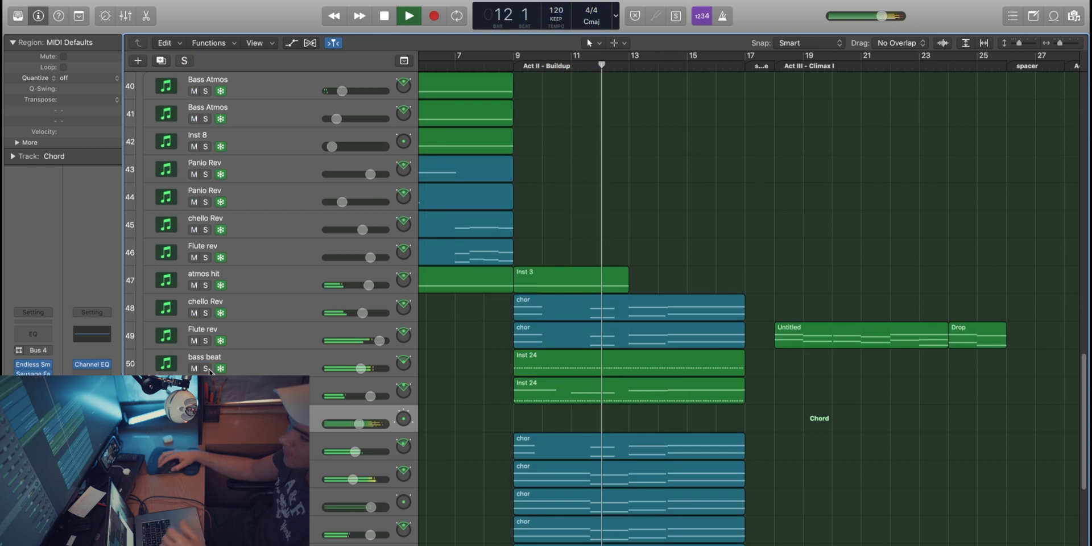
{"action": "key", "text": "space"}
Solo the lower chello Rev, the Flute rev and the first bass beat track and play them from bar 8, beat 3
{"action": "scroll", "coordinate": [215, 341], "scroll_direction": "up", "scroll_amount": 1}
{"action": "left_click_drag", "start_coordinate": [206, 316], "coordinate": [206, 371]}
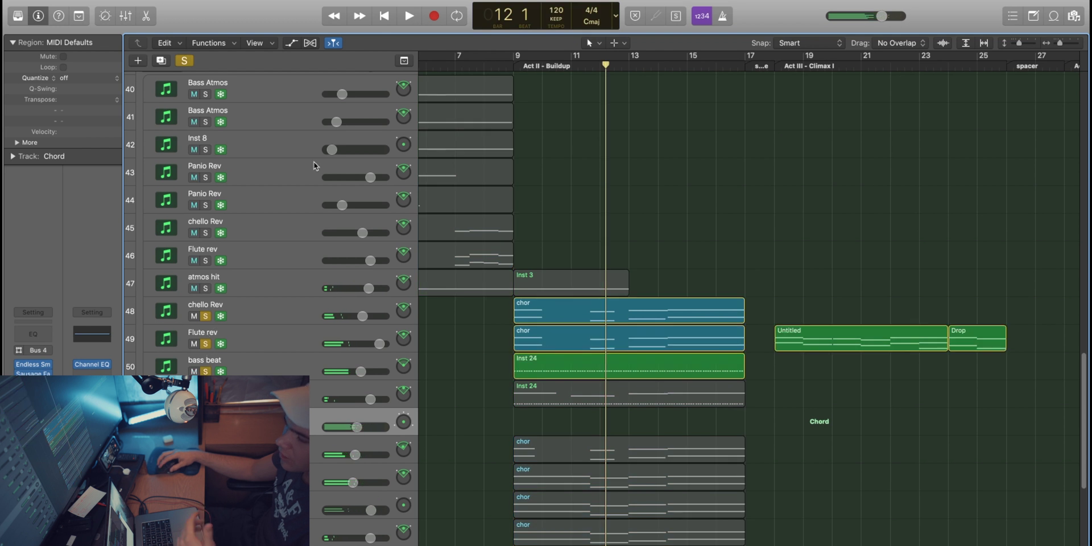
{"action": "left_click", "coordinate": [499, 64]}
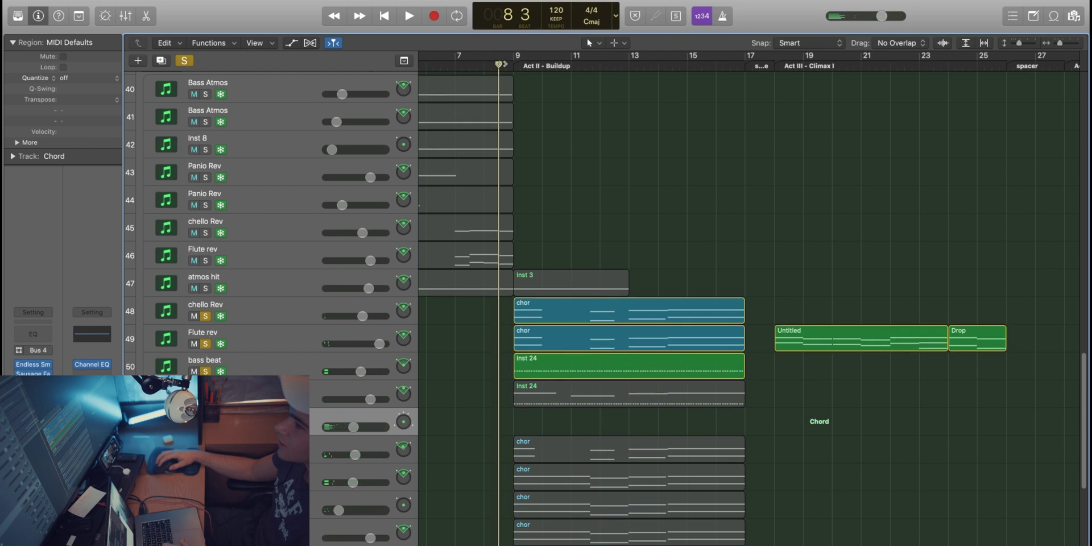
{"action": "scroll", "coordinate": [627, 285], "scroll_direction": "down", "scroll_amount": 5}
{"action": "key", "text": "space"}
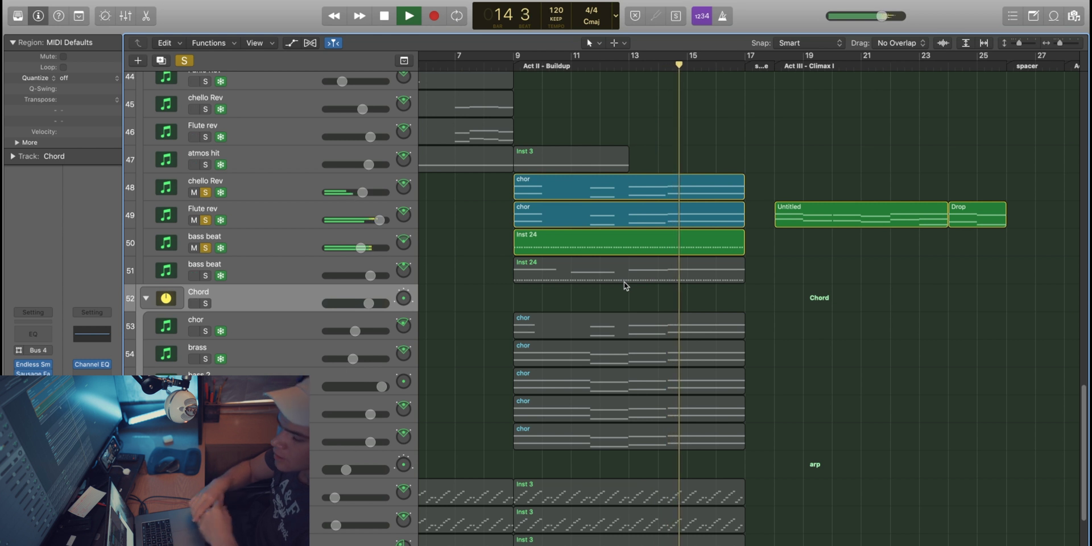
{"action": "key", "text": "space"}
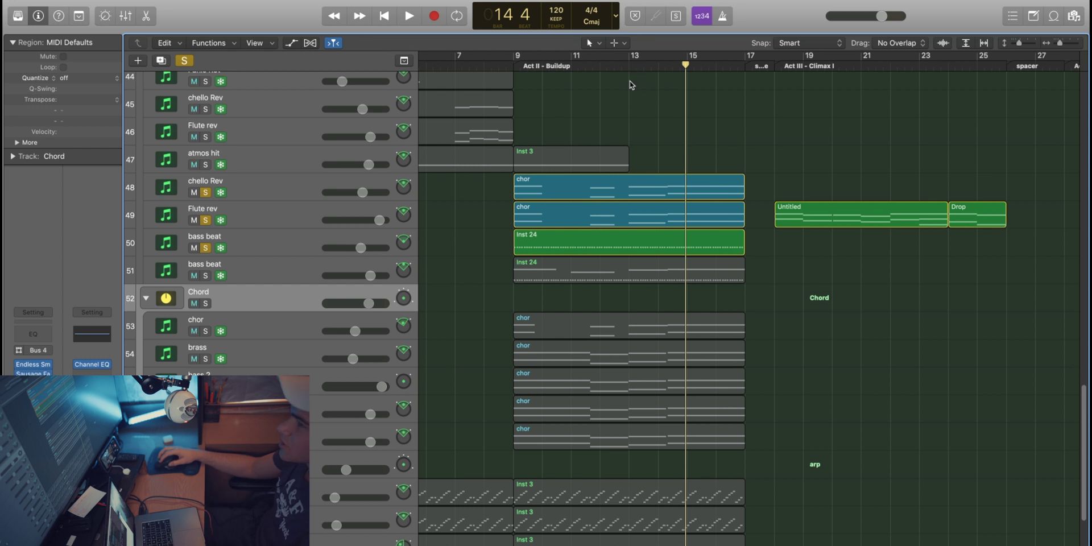
Clear the solos on the bass beat, Flute rev and chello Rev tracks
{"action": "left_click", "coordinate": [202, 248]}
{"action": "left_click", "coordinate": [205, 220]}
{"action": "left_click", "coordinate": [205, 193]}
{"action": "key", "text": "space"}
Mute all five tracks inside the Chord stack, play from bar 8, and unmute them during playback to compare
{"action": "scroll", "coordinate": [202, 301], "scroll_direction": "down", "scroll_amount": 3}
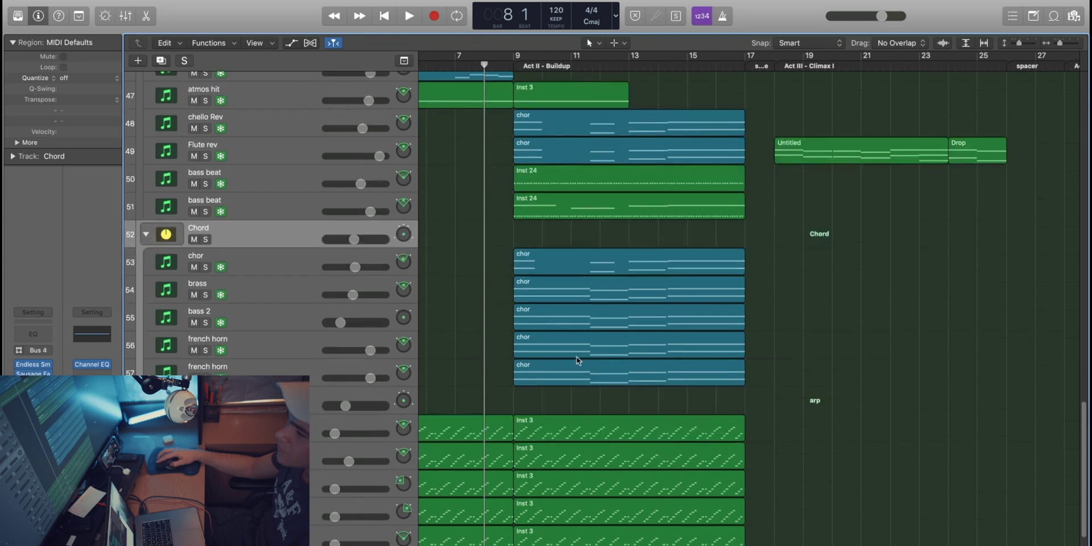
{"action": "left_click_drag", "start_coordinate": [188, 293], "coordinate": [192, 404]}
{"action": "key", "text": "space"}
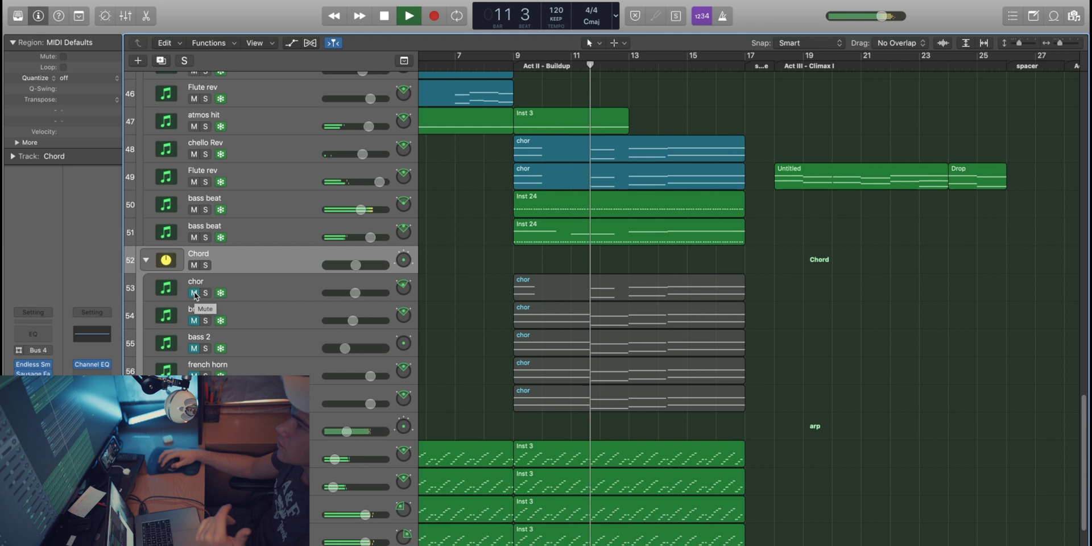
{"action": "left_click_drag", "start_coordinate": [194, 293], "coordinate": [194, 403]}
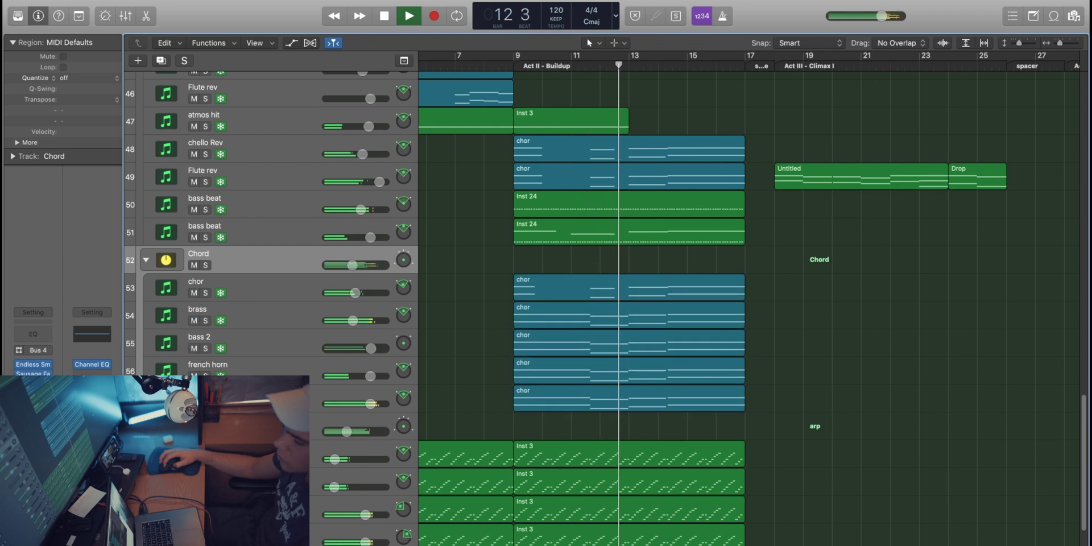
{"action": "key", "text": "space"}
Collapse the arp track stack below the Chord group
{"action": "scroll", "coordinate": [763, 280], "scroll_direction": "down", "scroll_amount": 4}
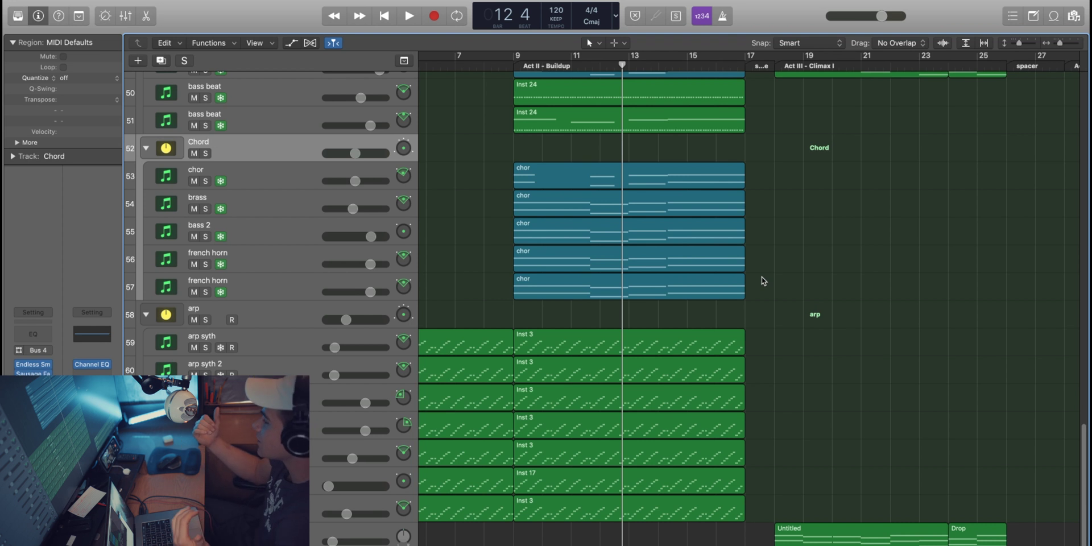
{"action": "left_click", "coordinate": [146, 316]}
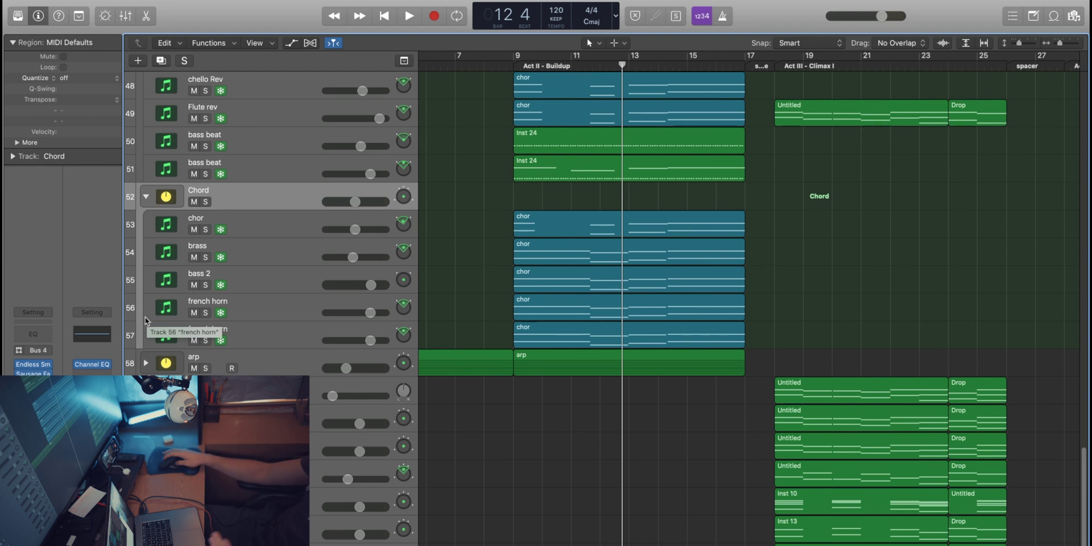
{"action": "scroll", "coordinate": [304, 437], "scroll_direction": "up", "scroll_amount": 1}
{"action": "scroll", "coordinate": [808, 509], "scroll_direction": "up", "scroll_amount": 1}
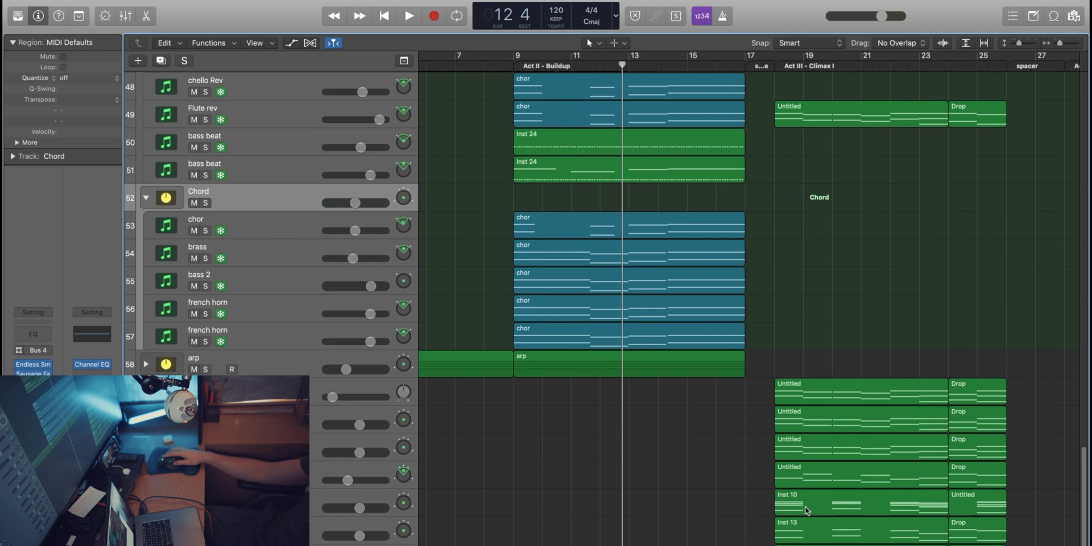
Solo the muted Untitled track above the Percution stack and play it from just before bar 1
{"action": "scroll", "coordinate": [797, 526], "scroll_direction": "up", "scroll_amount": 20}
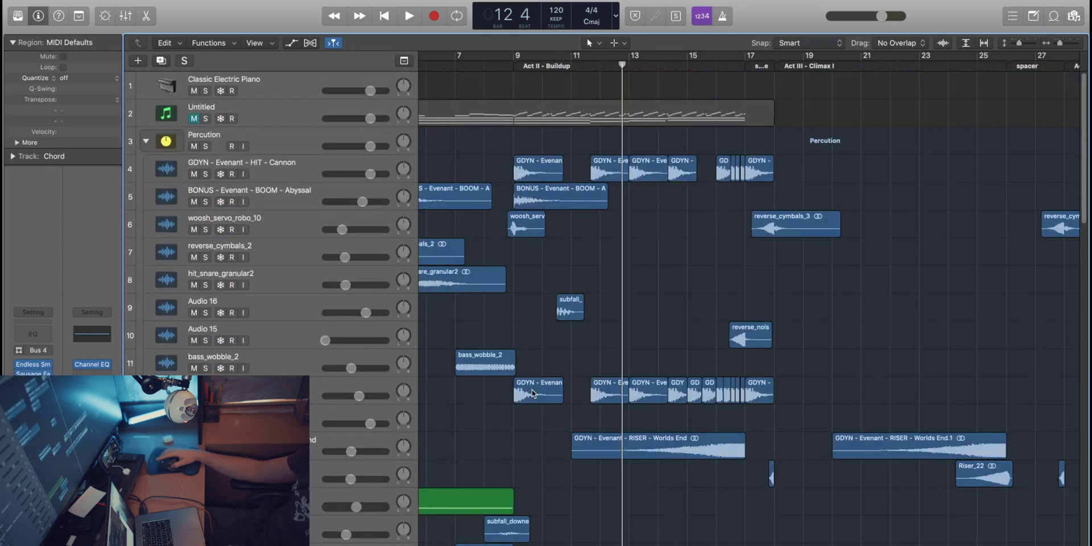
{"action": "scroll", "coordinate": [537, 350], "scroll_direction": "left", "scroll_amount": 10}
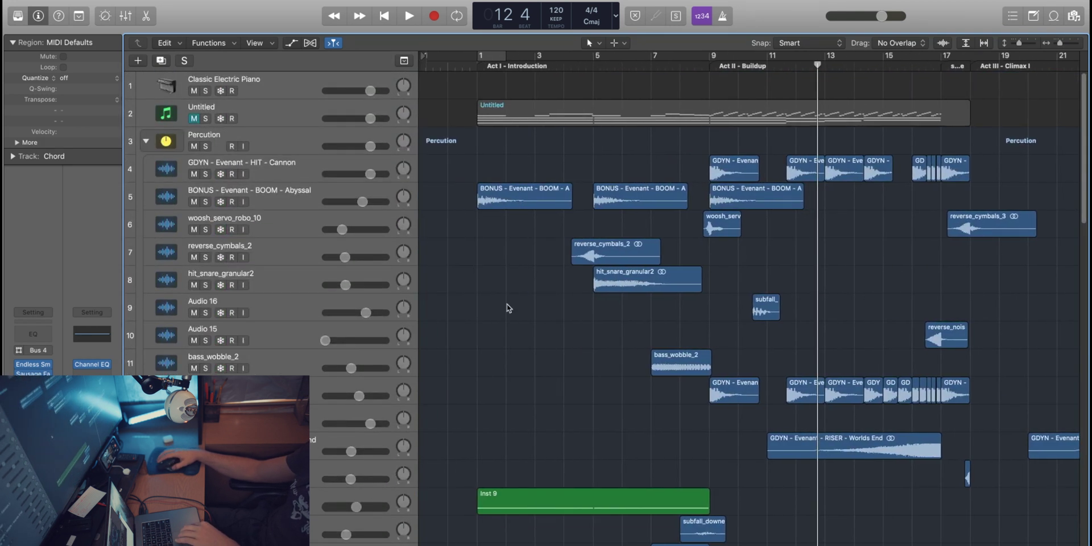
{"action": "left_click", "coordinate": [205, 118]}
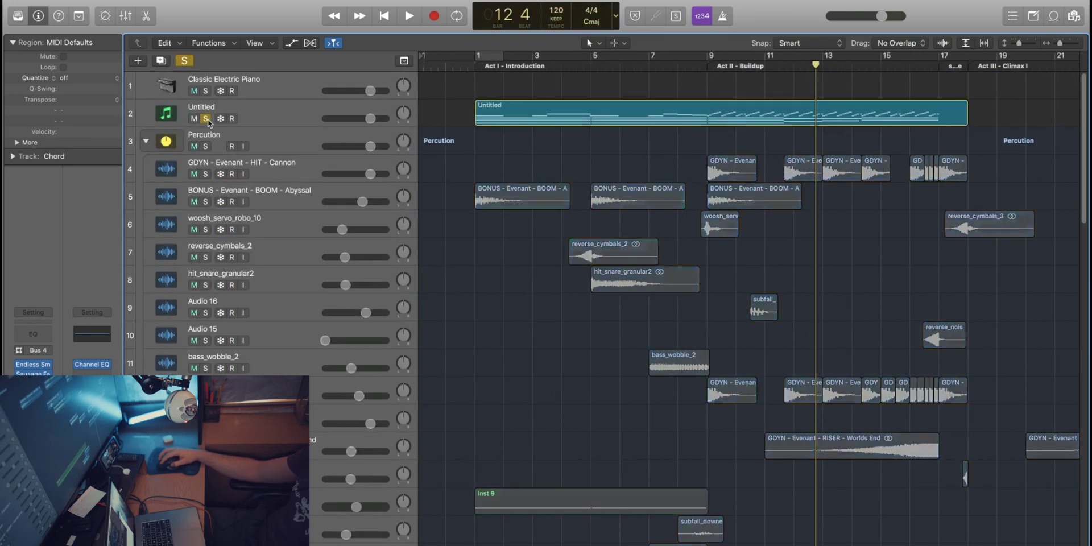
{"action": "key", "text": "Return"}
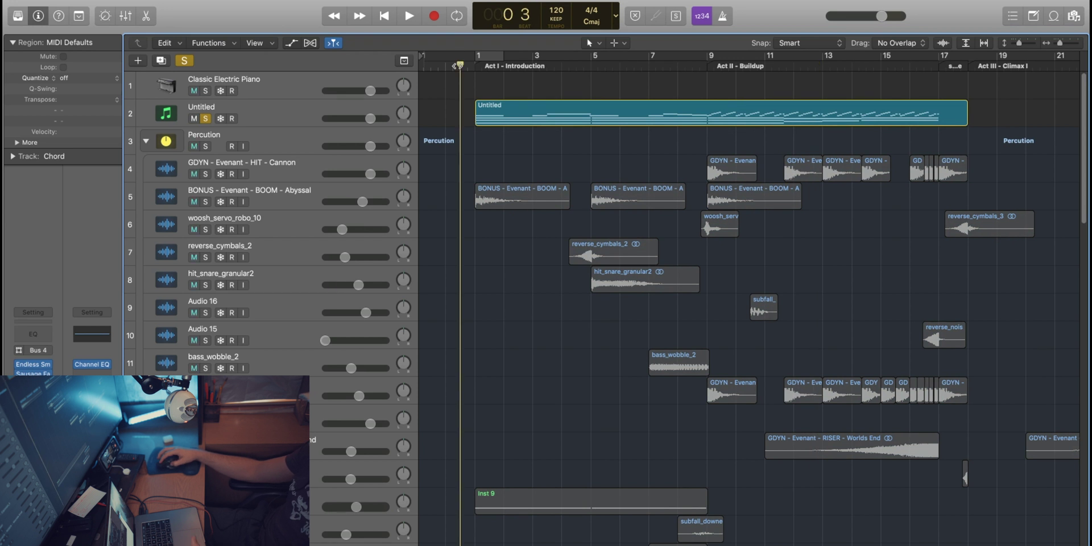
{"action": "key", "text": "space"}
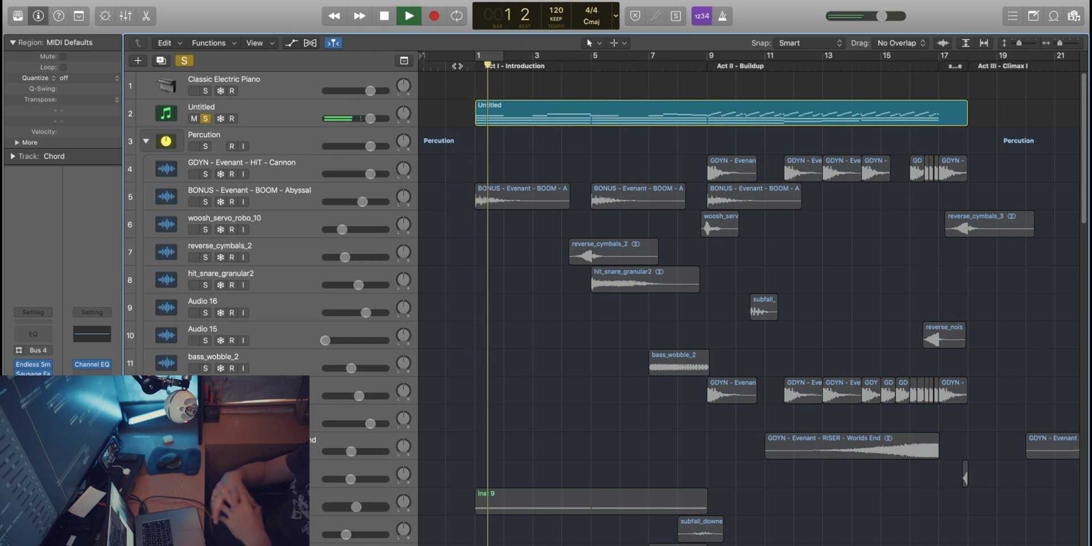
Raise the Untitled track's volume and open its region in the Piano Roll
{"action": "left_click_drag", "start_coordinate": [369, 120], "coordinate": [400, 120]}
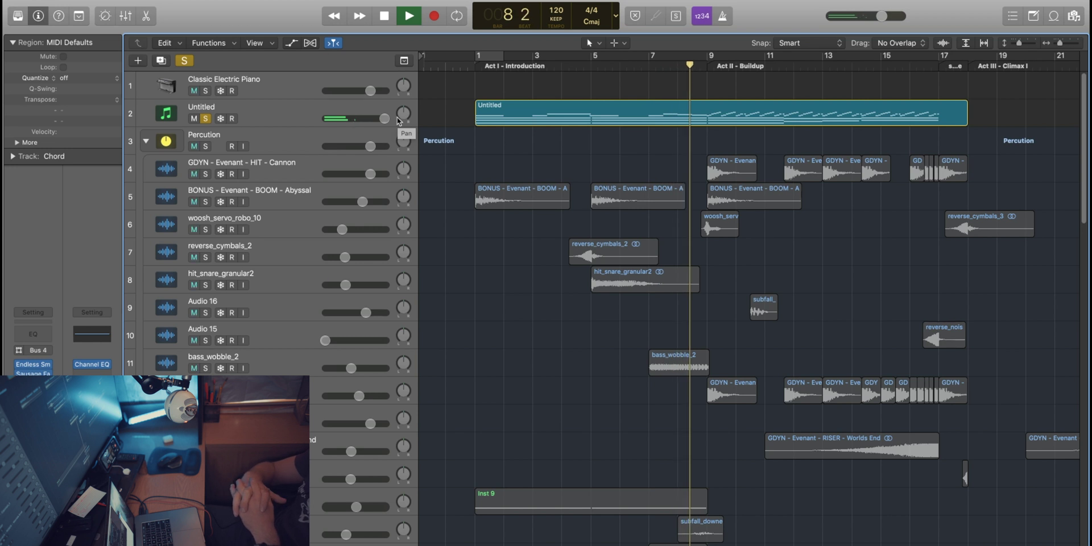
{"action": "left_click", "coordinate": [534, 118]}
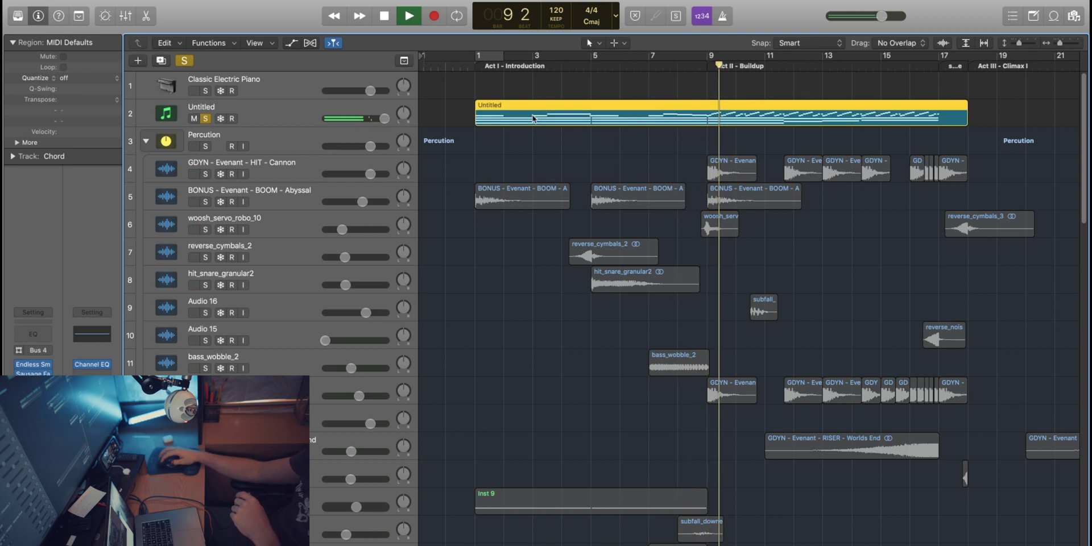
{"action": "double_click", "coordinate": [533, 119]}
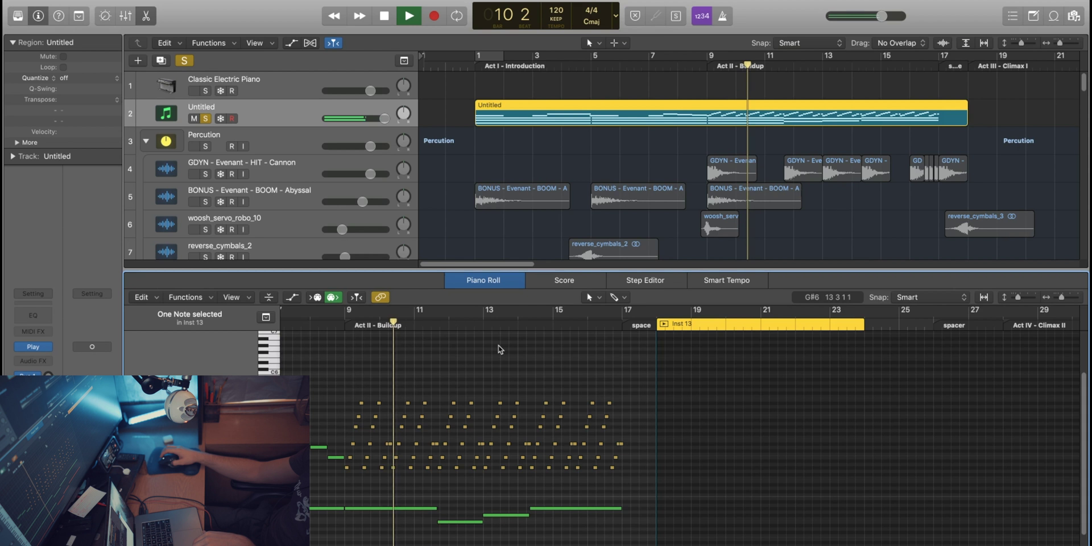
Stop playback, place the playhead at bar 9 and examine the Untitled region's arpeggio notes up close in the Piano Roll
{"action": "scroll", "coordinate": [500, 349], "scroll_direction": "left", "scroll_amount": 10}
{"action": "scroll", "coordinate": [500, 349], "scroll_direction": "down", "scroll_amount": 5}
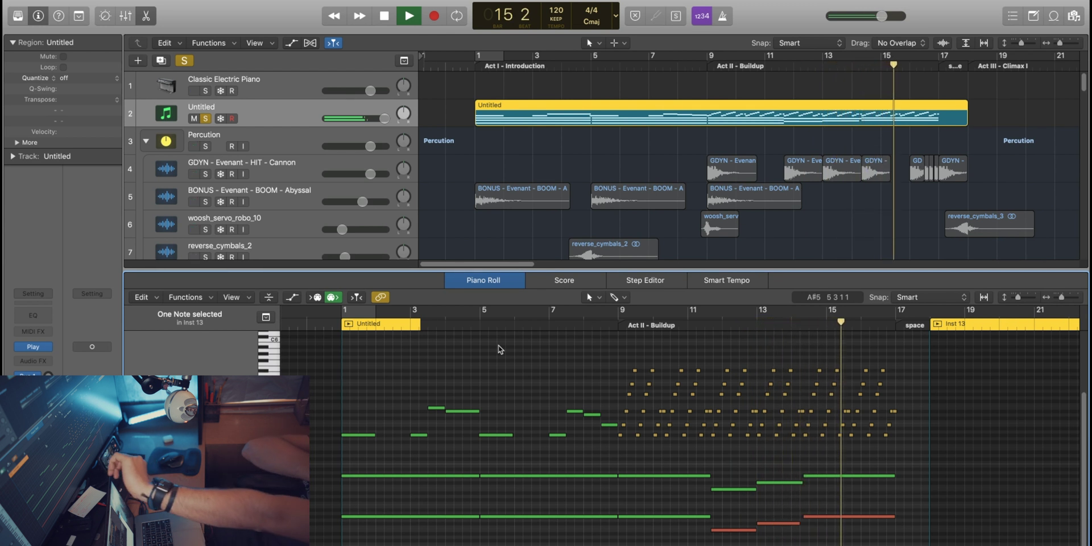
{"action": "key", "text": "space"}
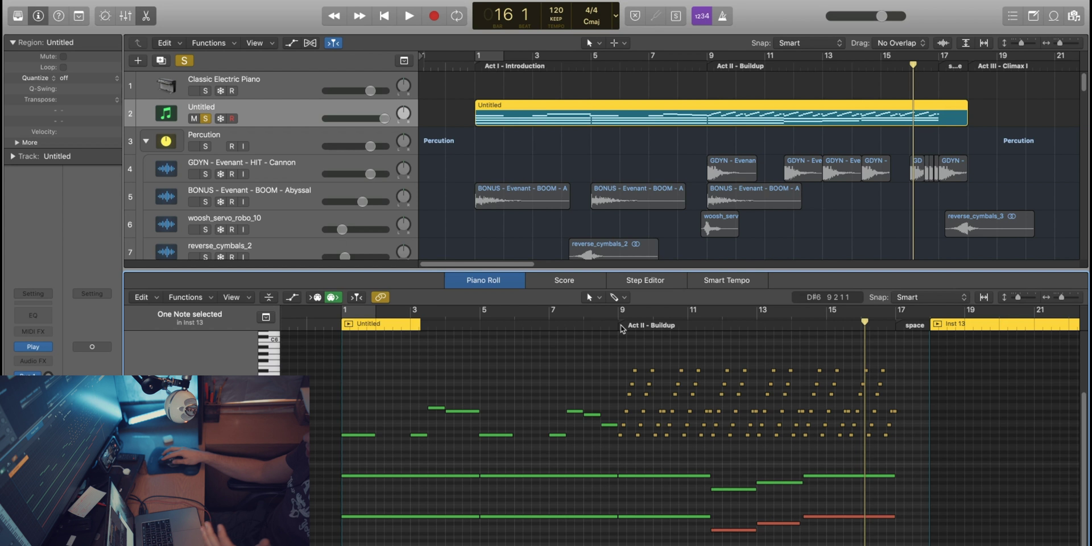
{"action": "left_click", "coordinate": [618, 328]}
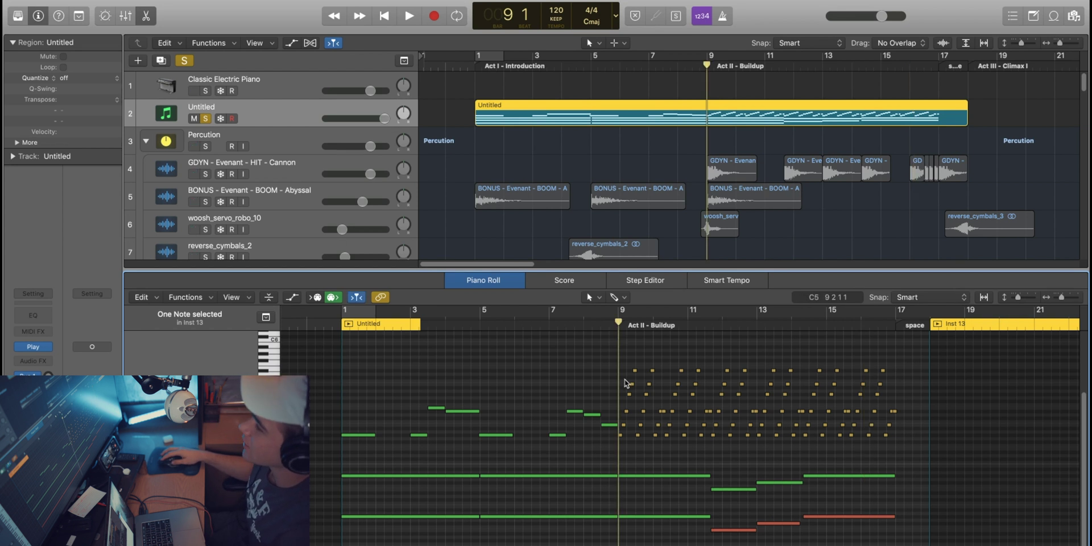
{"action": "scroll", "coordinate": [623, 397], "scroll_direction": "up", "scroll_amount": 5}
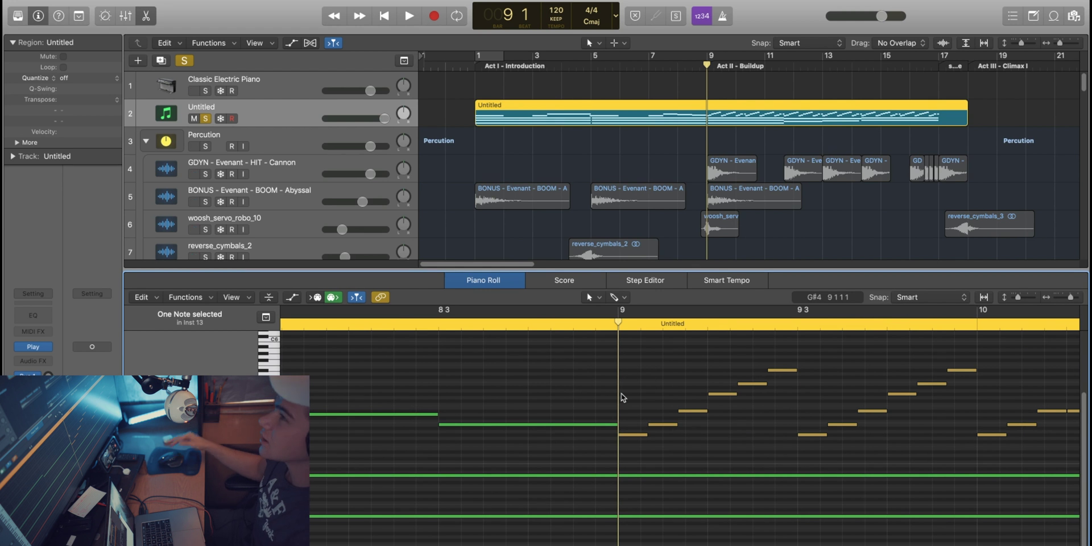
Switch the project's time signature to 3/4 and restore it to 4/4
{"action": "mouse_move", "coordinate": [612, 3]}
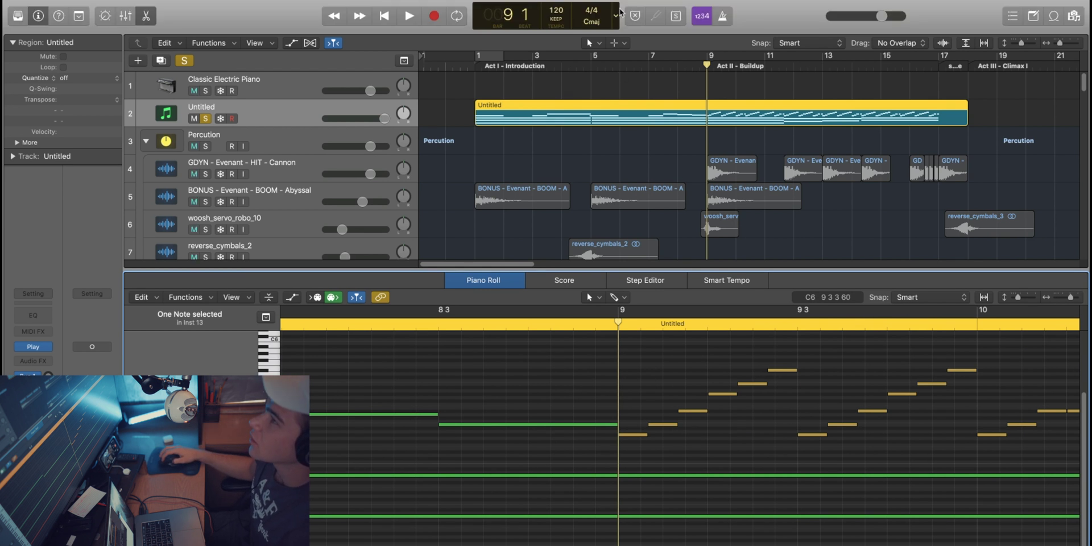
{"action": "left_click", "coordinate": [615, 18]}
{"action": "left_click", "coordinate": [592, 17]}
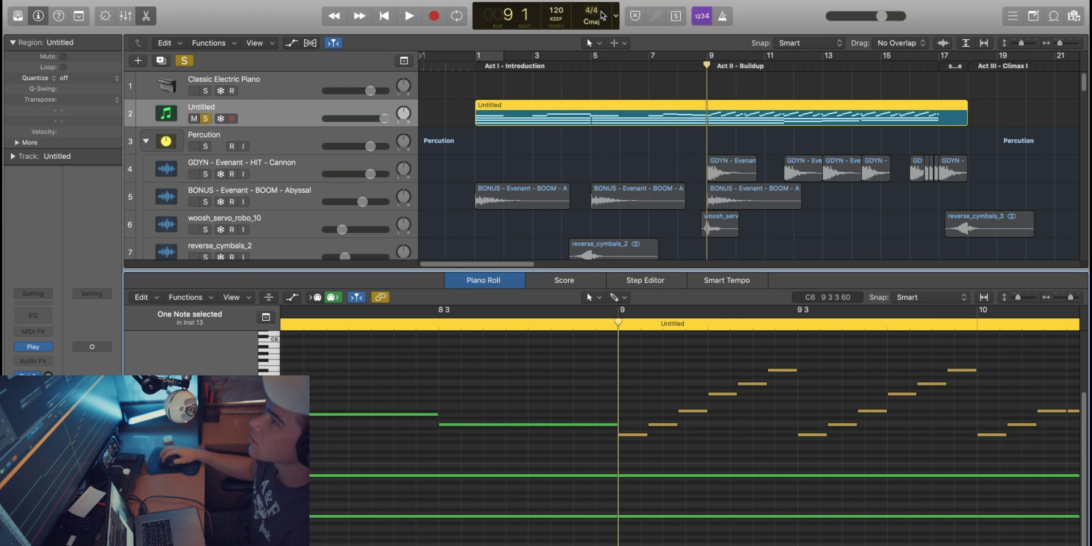
{"action": "left_click", "coordinate": [592, 17]}
{"action": "left_click", "coordinate": [603, 10]}
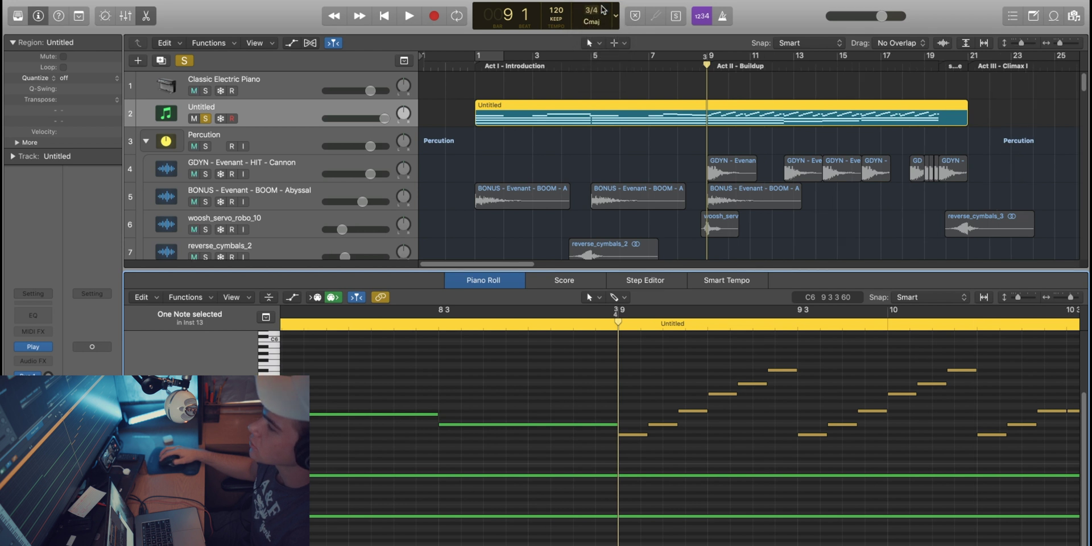
{"action": "left_click", "coordinate": [605, 14]}
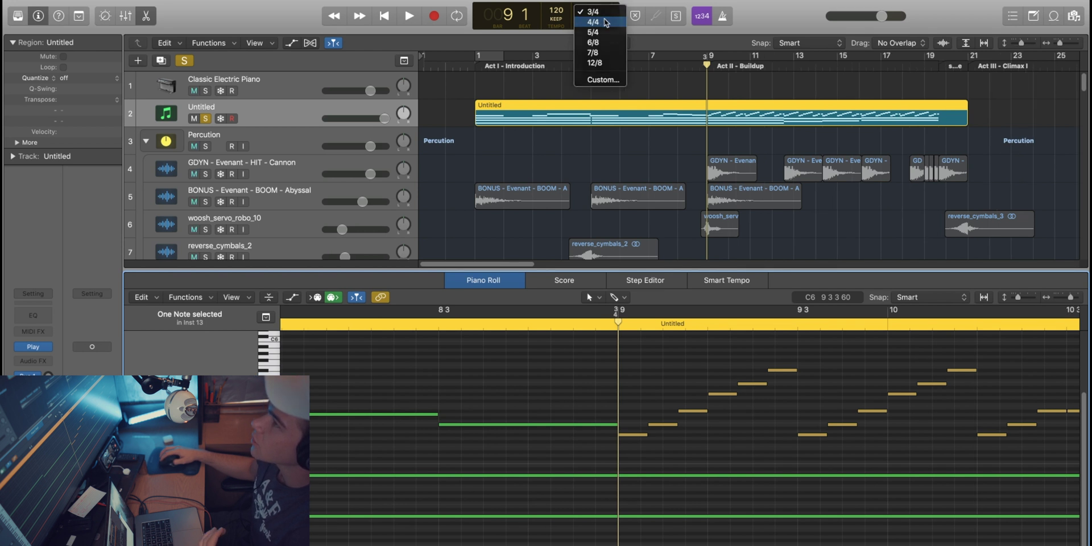
{"action": "left_click", "coordinate": [594, 22]}
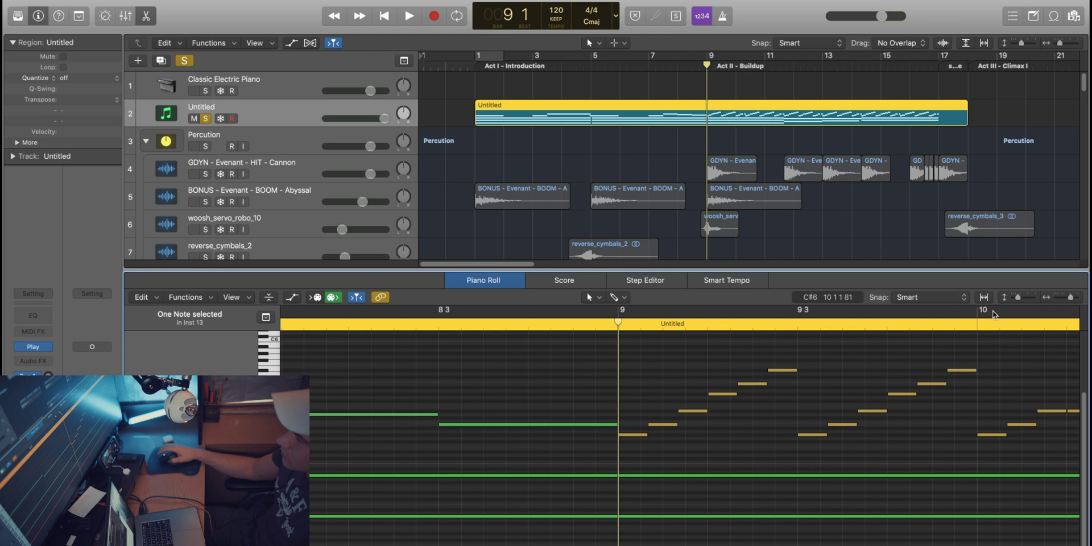
Play the soloed Untitled region from between bars 11 and 12, following its notes in the Piano Roll, and stop around bar 12
{"action": "scroll", "coordinate": [874, 536], "scroll_direction": "right", "scroll_amount": 10}
{"action": "scroll", "coordinate": [877, 539], "scroll_direction": "right", "scroll_amount": 6}
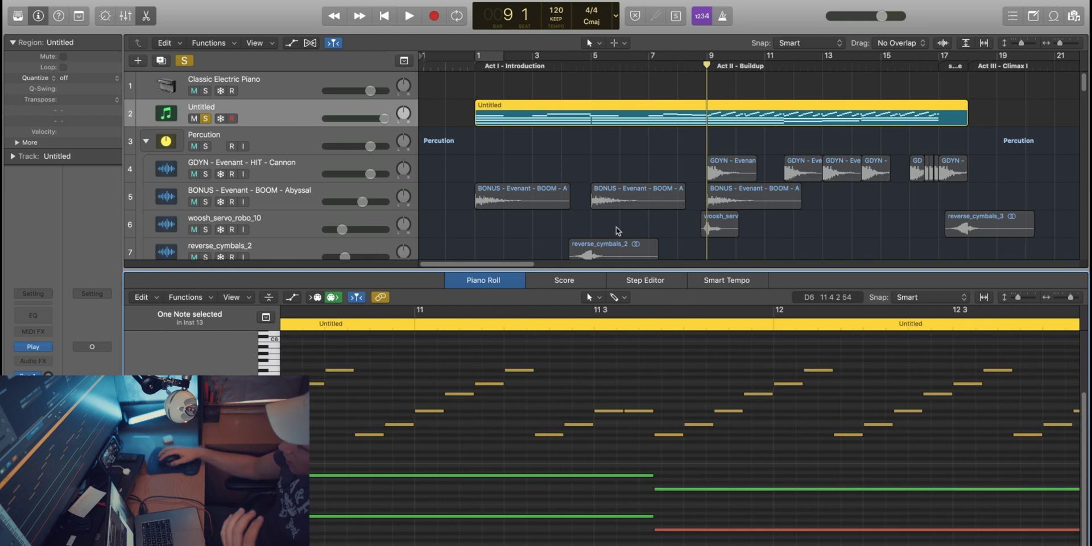
{"action": "left_click", "coordinate": [561, 325]}
{"action": "key", "text": "space"}
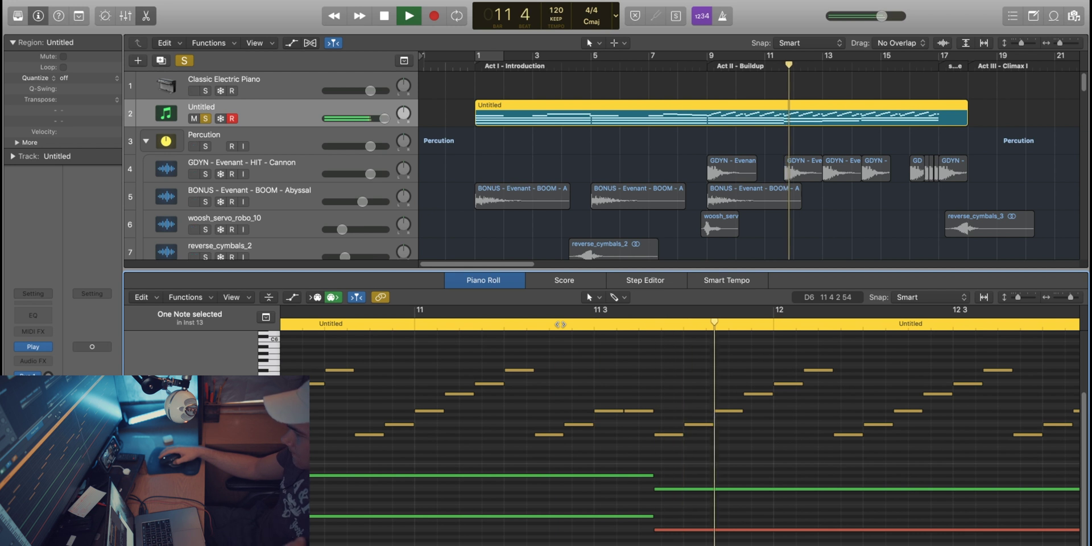
{"action": "key", "text": "space"}
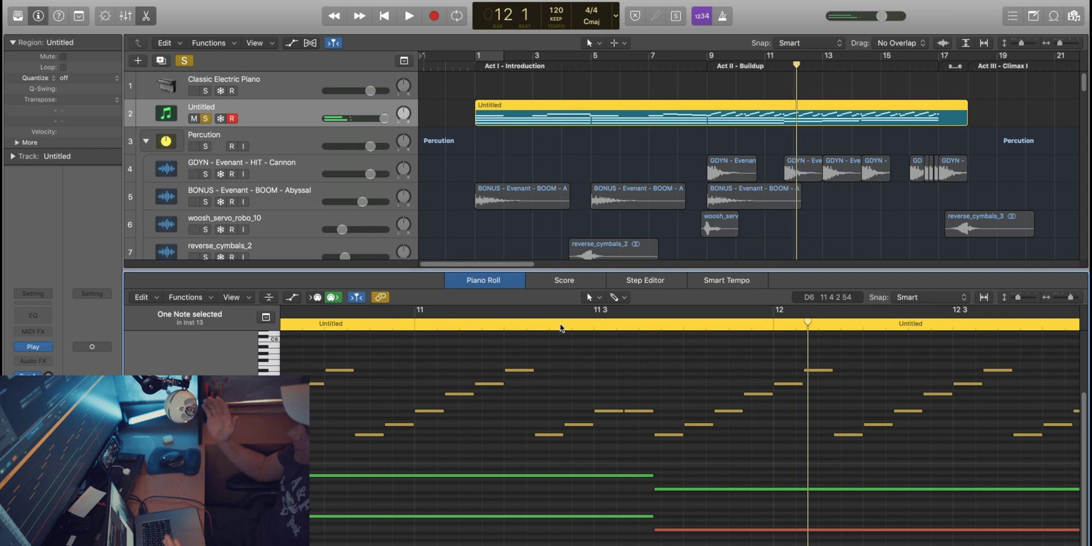
Close the Piano Roll editor and turn off solo on the Untitled track
{"action": "left_click_drag", "start_coordinate": [552, 271], "coordinate": [552, 272]}
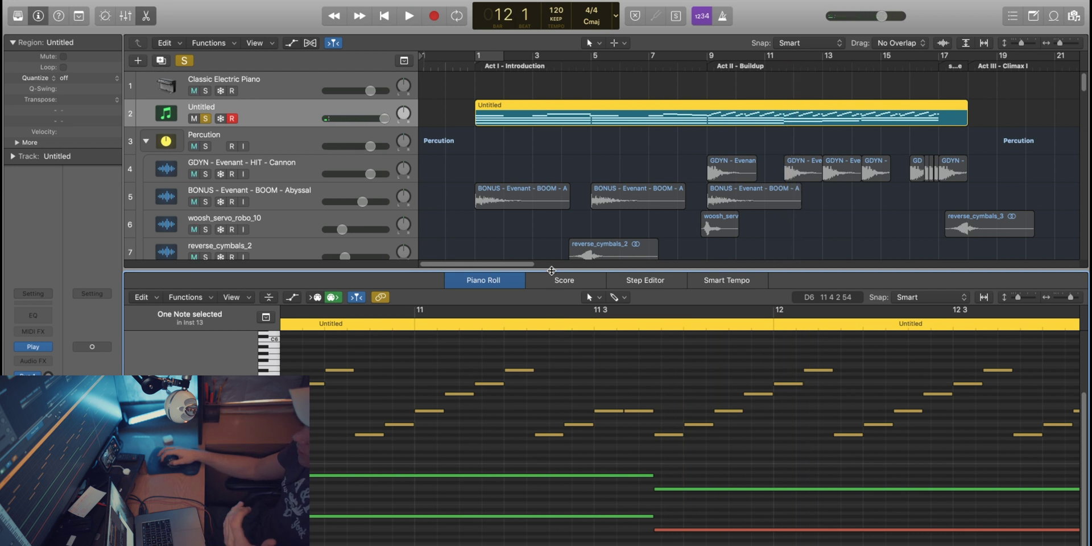
{"action": "key", "text": "e"}
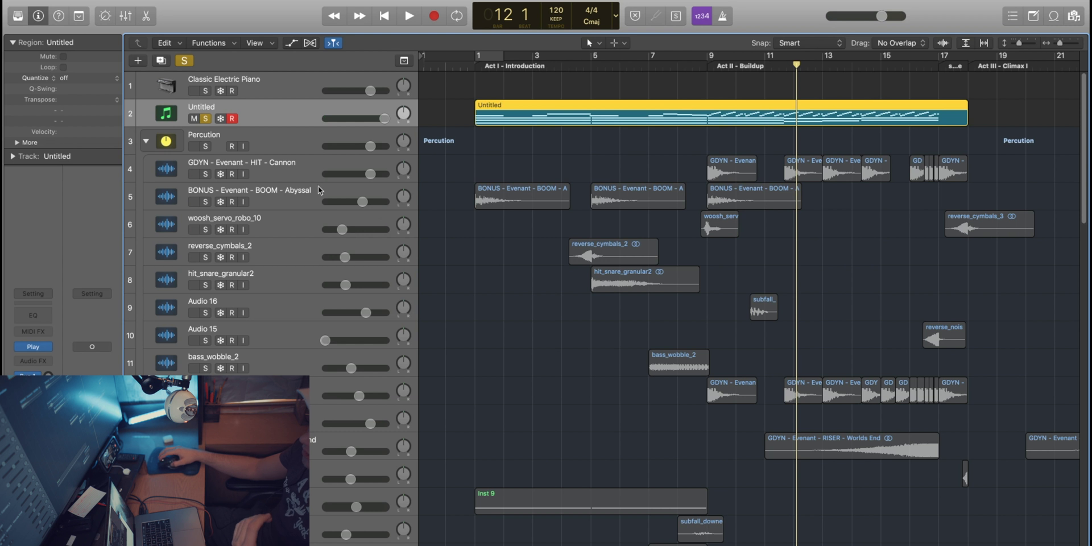
{"action": "left_click", "coordinate": [206, 118]}
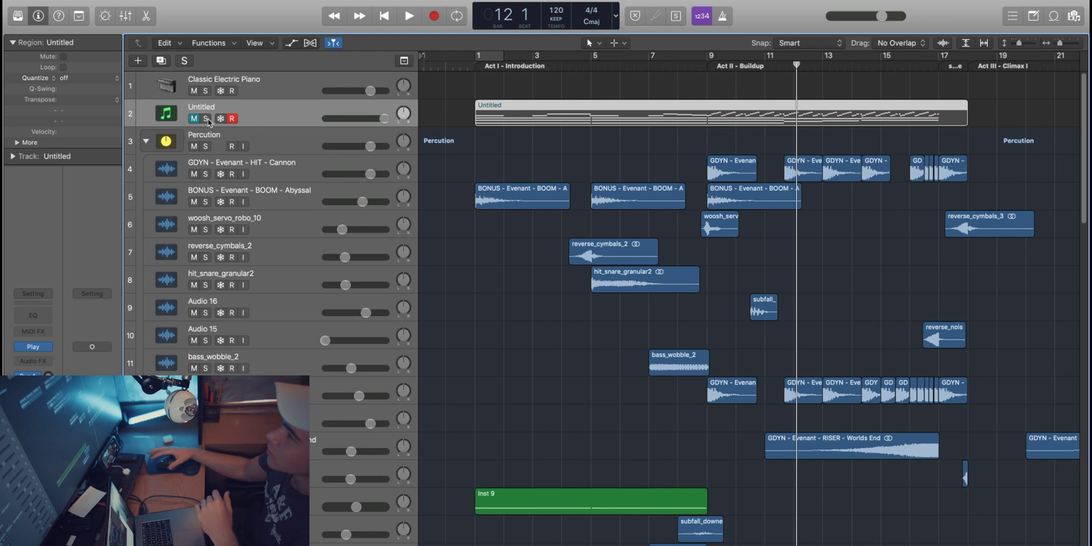
Look over the percussion tracks and play the full arrangement from bar 17 through the spacer to the start of Act III - Climax I
{"action": "scroll", "coordinate": [550, 161], "scroll_direction": "down", "scroll_amount": 10}
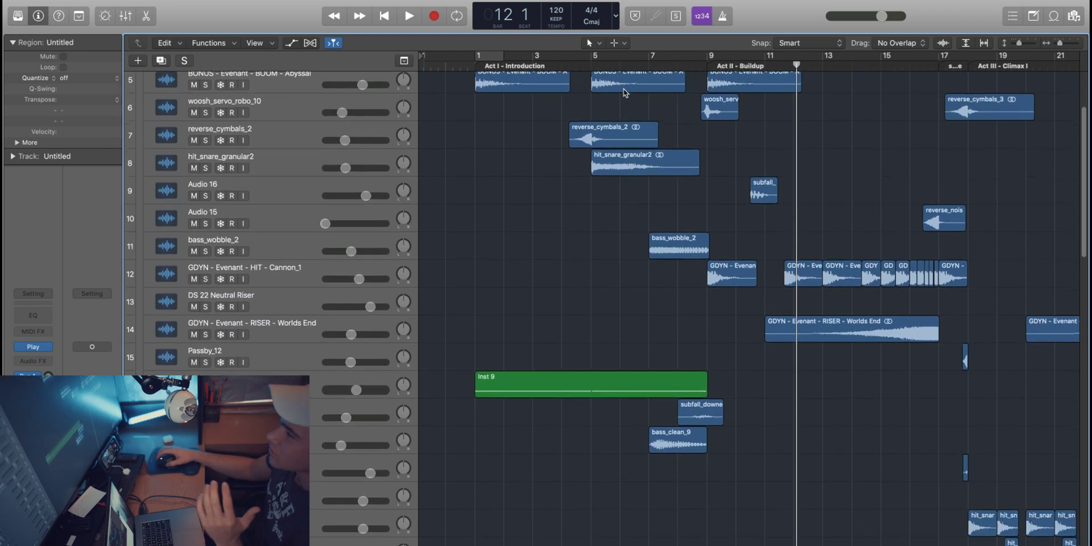
{"action": "scroll", "coordinate": [471, 349], "scroll_direction": "up", "scroll_amount": 10}
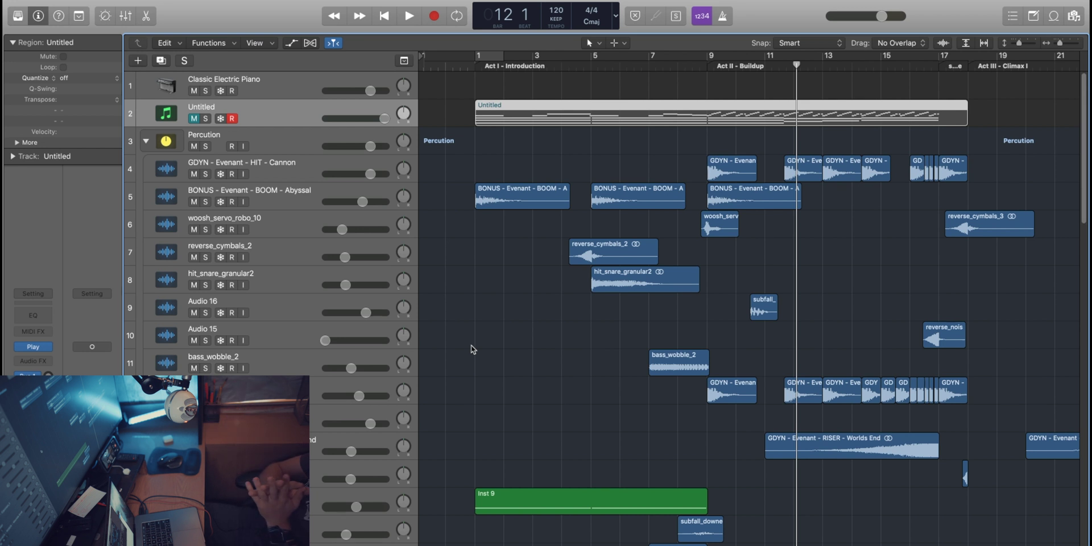
{"action": "scroll", "coordinate": [472, 349], "scroll_direction": "right", "scroll_amount": 12}
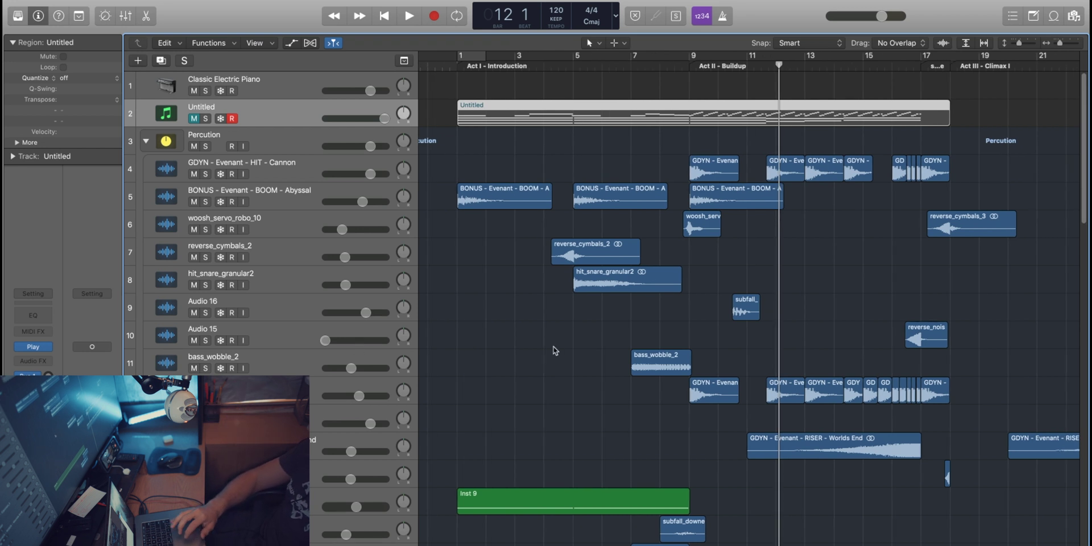
{"action": "left_click", "coordinate": [560, 66]}
{"action": "left_click_drag", "start_coordinate": [560, 65], "coordinate": [546, 65]}
{"action": "left_click", "coordinate": [562, 64]}
{"action": "key", "text": "space"}
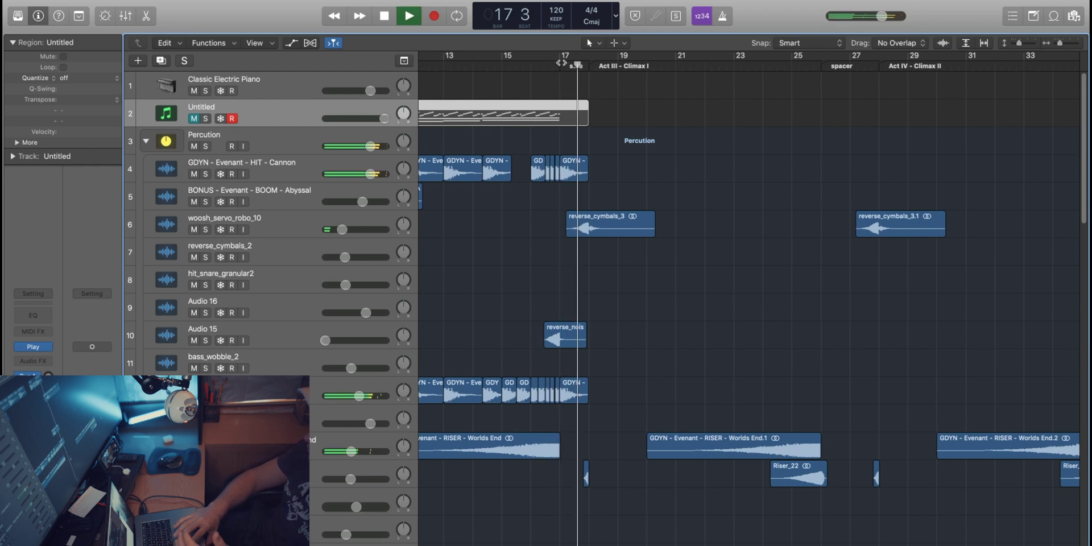
{"action": "key", "text": "space"}
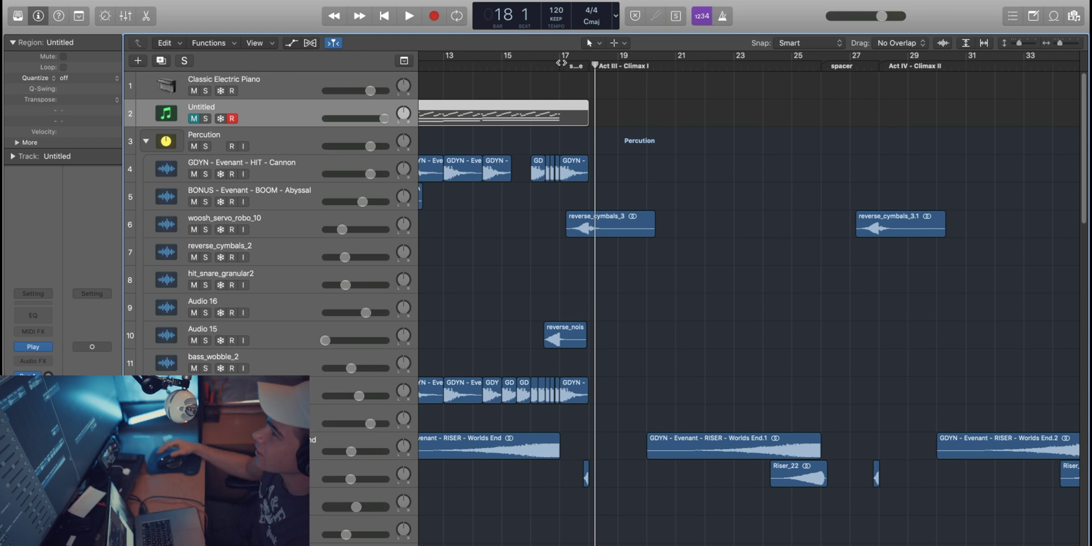
Replay the transition into Act III - Climax I from bar 16 beat 3 and stop at bar 18
{"action": "left_click", "coordinate": [546, 62]}
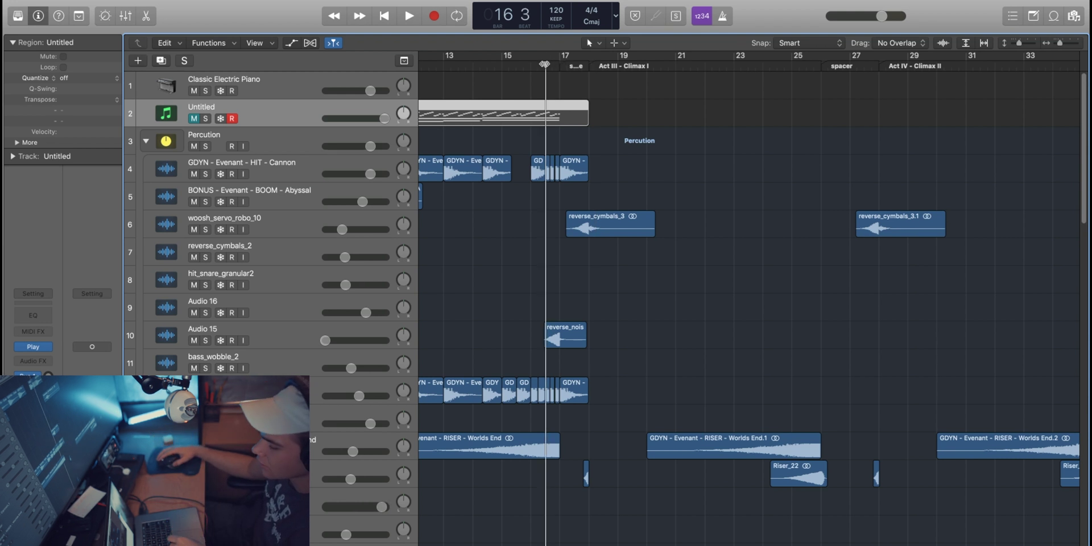
{"action": "key", "text": "space"}
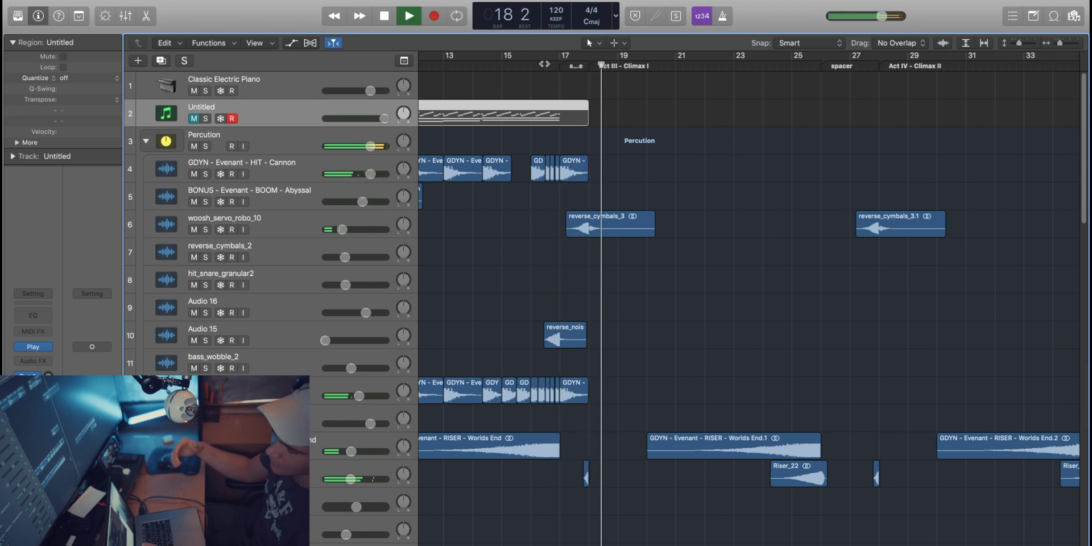
{"action": "key", "text": "space"}
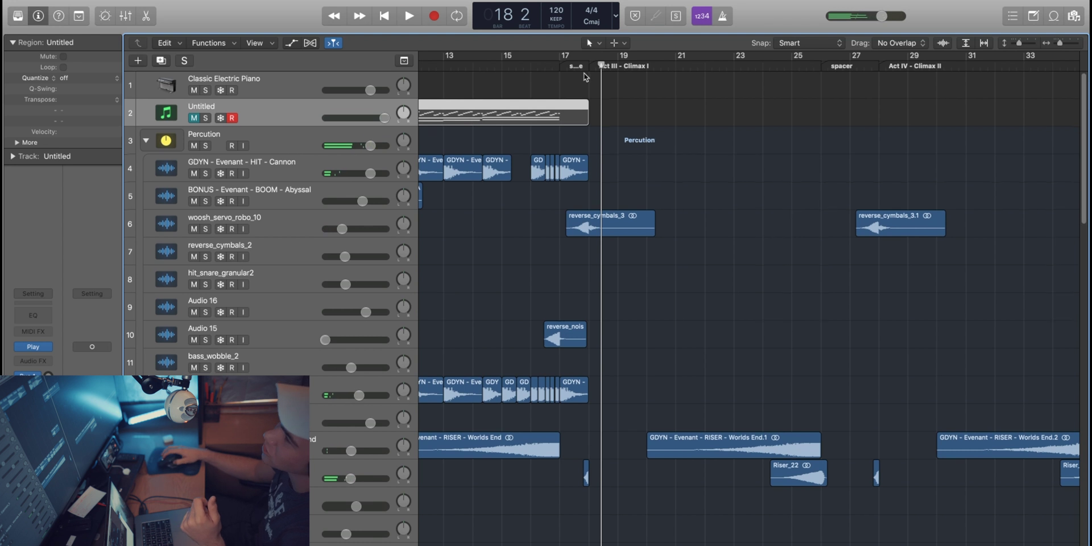
Move the playhead to bar 17 and look through the tracks from percussion down to the Climax I melody regions below the arp stack
{"action": "scroll", "coordinate": [583, 78], "scroll_direction": "down", "scroll_amount": 5}
{"action": "scroll", "coordinate": [570, 69], "scroll_direction": "down", "scroll_amount": 5}
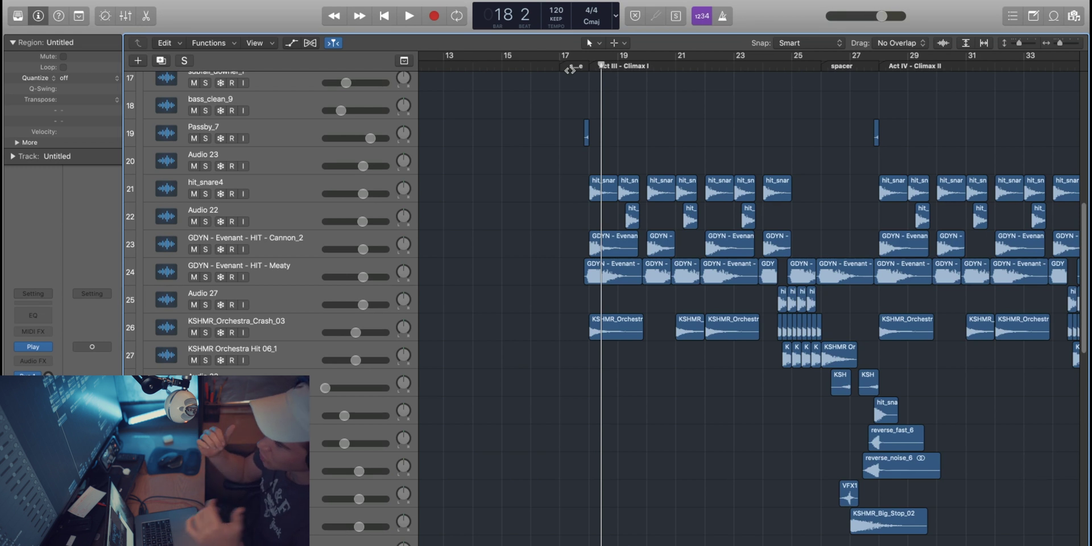
{"action": "mouse_move", "coordinate": [570, 70]}
{"action": "left_mouse_down"}
{"action": "mouse_move", "coordinate": [571, 59]}
{"action": "mouse_move", "coordinate": [549, 58]}
{"action": "mouse_move", "coordinate": [560, 64]}
{"action": "left_mouse_up"}
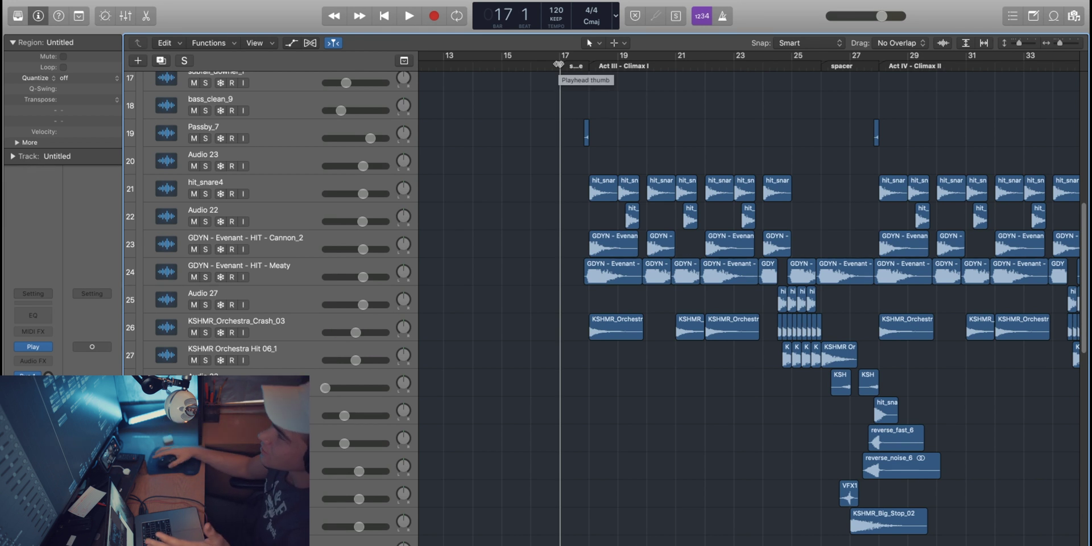
{"action": "scroll", "coordinate": [695, 166], "scroll_direction": "up", "scroll_amount": 10}
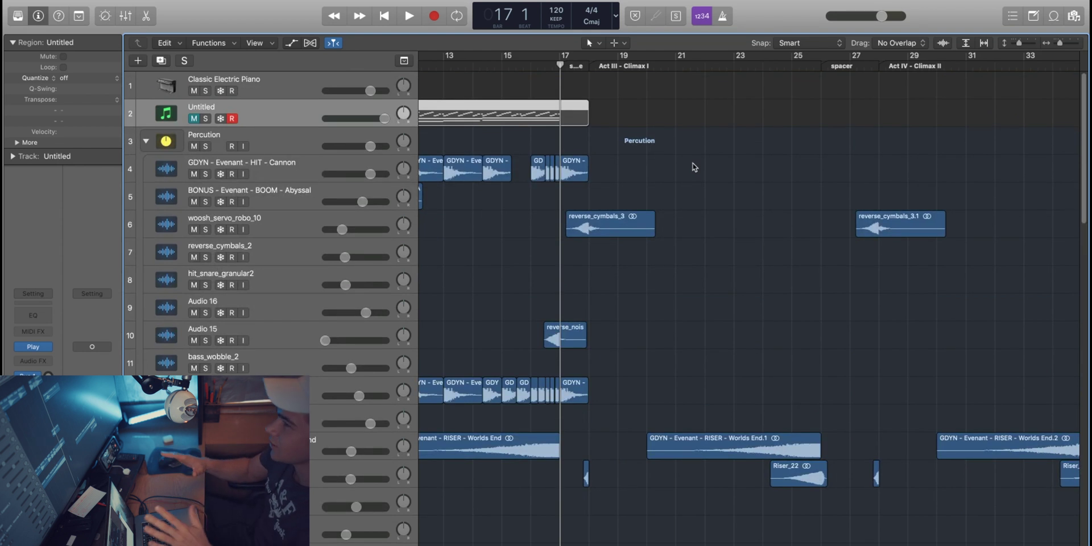
{"action": "scroll", "coordinate": [694, 167], "scroll_direction": "down", "scroll_amount": 3}
{"action": "scroll", "coordinate": [694, 166], "scroll_direction": "down", "scroll_amount": 20}
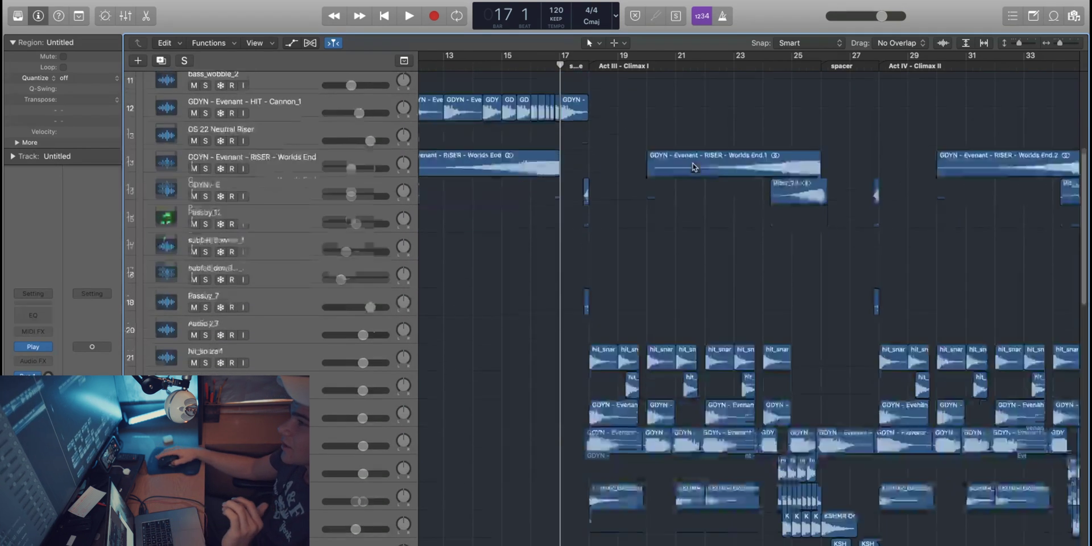
{"action": "scroll", "coordinate": [694, 167], "scroll_direction": "down", "scroll_amount": 12}
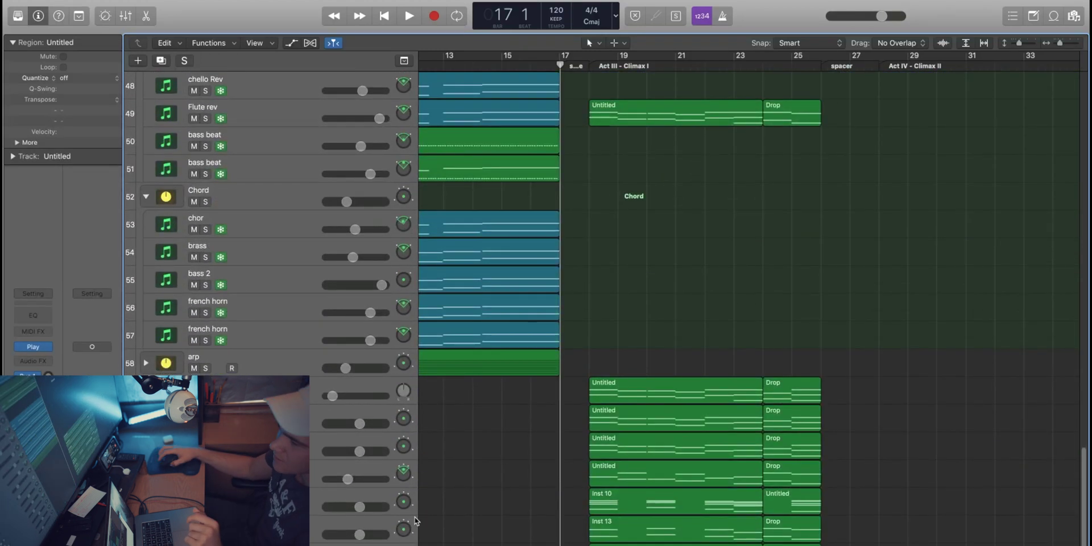
Solo only the Drop track directly below the arp stack and play it from bar 17 beat 4
{"action": "key", "text": "ctrl+s"}
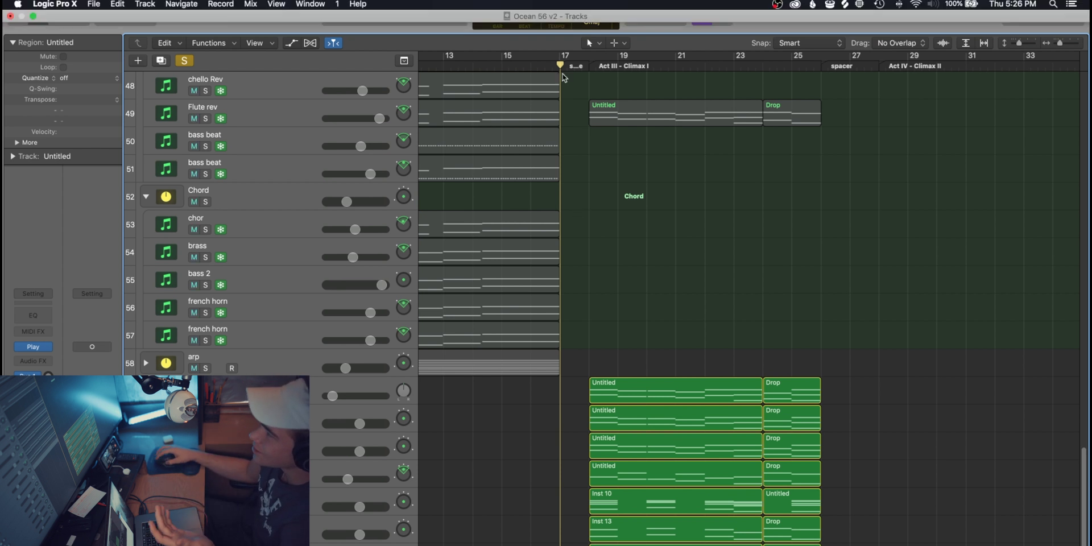
{"action": "left_click", "coordinate": [581, 59]}
{"action": "left_click_drag", "start_coordinate": [194, 424], "coordinate": [194, 535]}
{"action": "left_click_drag", "start_coordinate": [194, 424], "coordinate": [194, 534]}
{"action": "left_click_drag", "start_coordinate": [206, 424], "coordinate": [206, 544]}
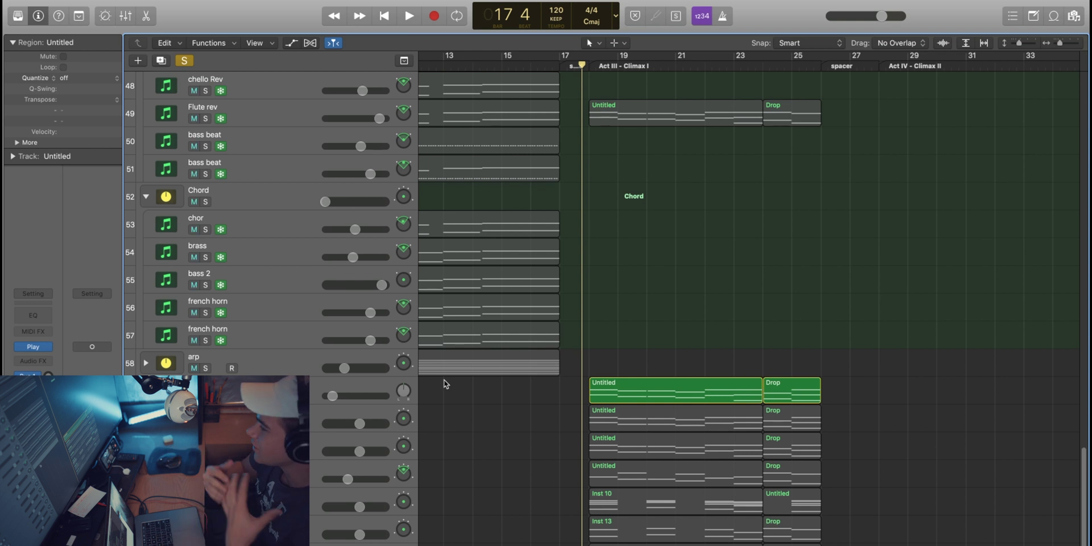
{"action": "key", "text": "space"}
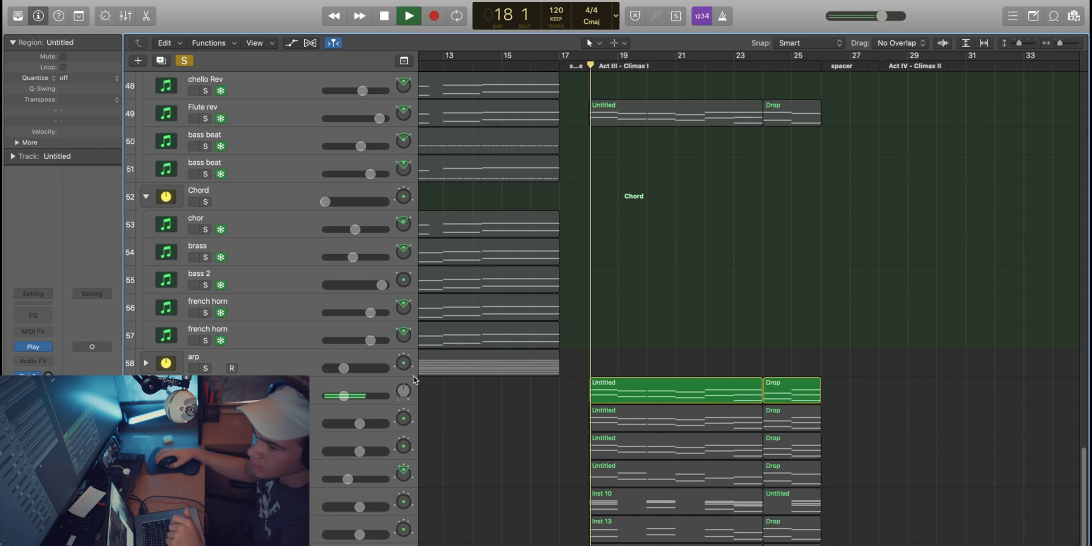
{"action": "left_click", "coordinate": [35, 348]}
{"action": "left_click_drag", "start_coordinate": [238, 28], "coordinate": [852, 154]}
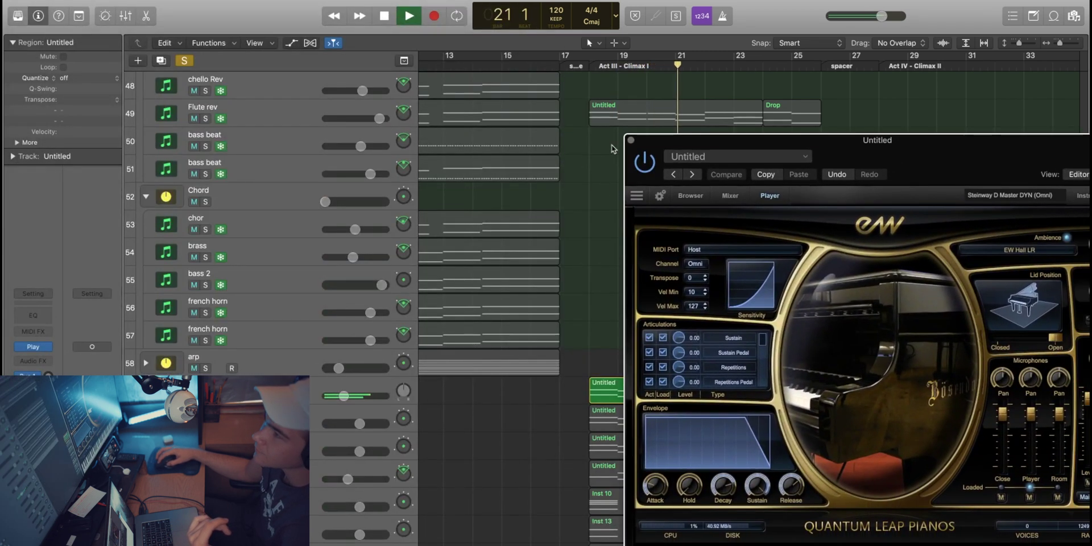
{"action": "left_click", "coordinate": [634, 141]}
Select the soloed Drop track, open its Serum instrument to inspect the KEY - Haze preset, and close the plug-in window
{"action": "left_click", "coordinate": [256, 390]}
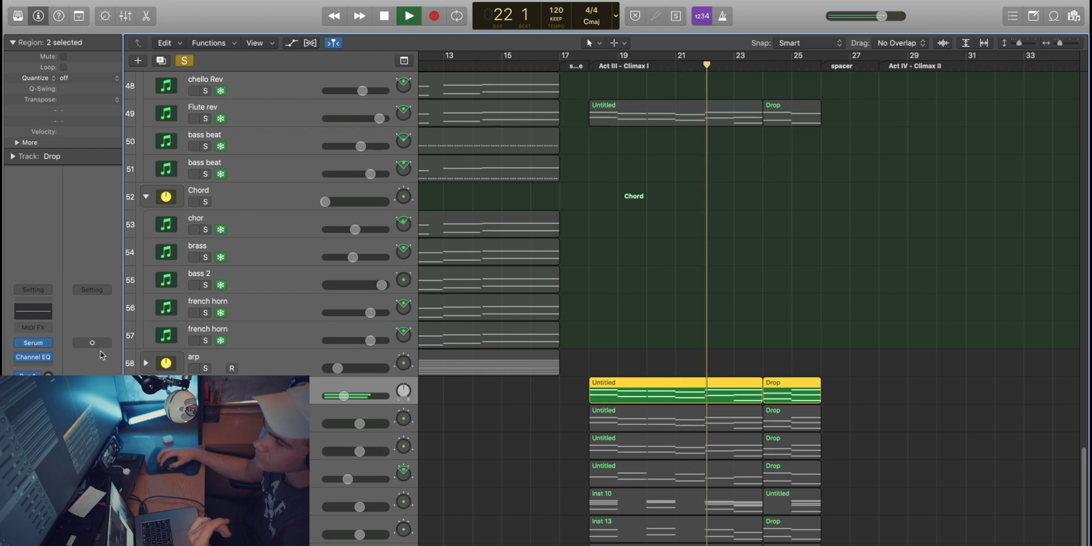
{"action": "left_click", "coordinate": [38, 343]}
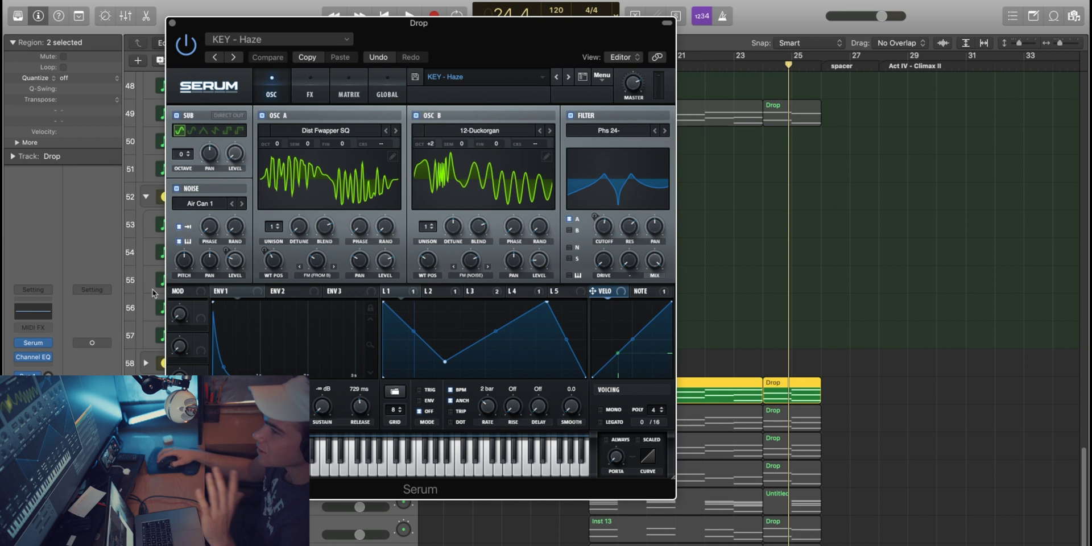
{"action": "left_click", "coordinate": [170, 22]}
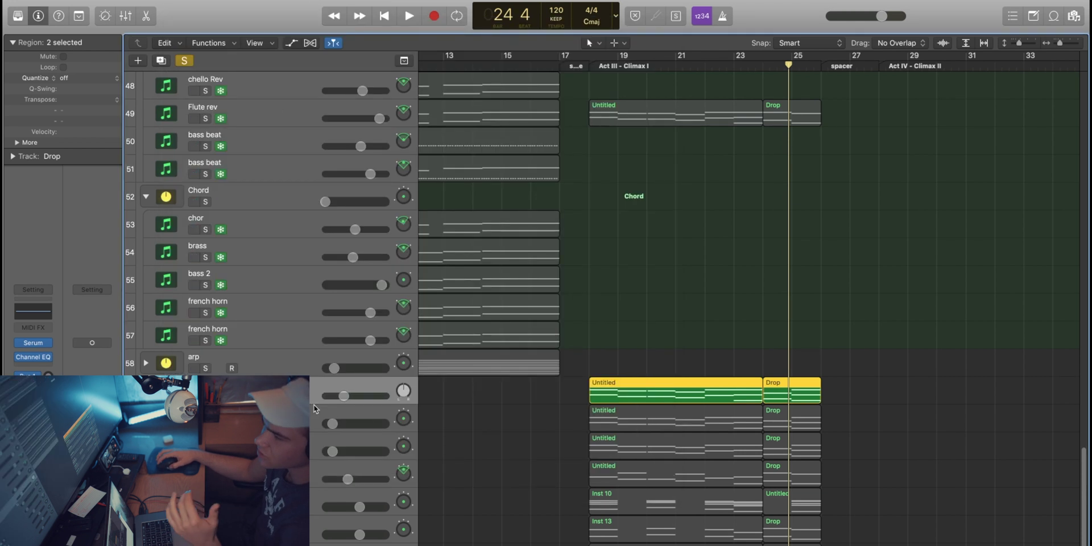
Select the second Climax I melody track below the arp stack and play it soloed from bar 17 beat 3
{"action": "left_click", "coordinate": [250, 419]}
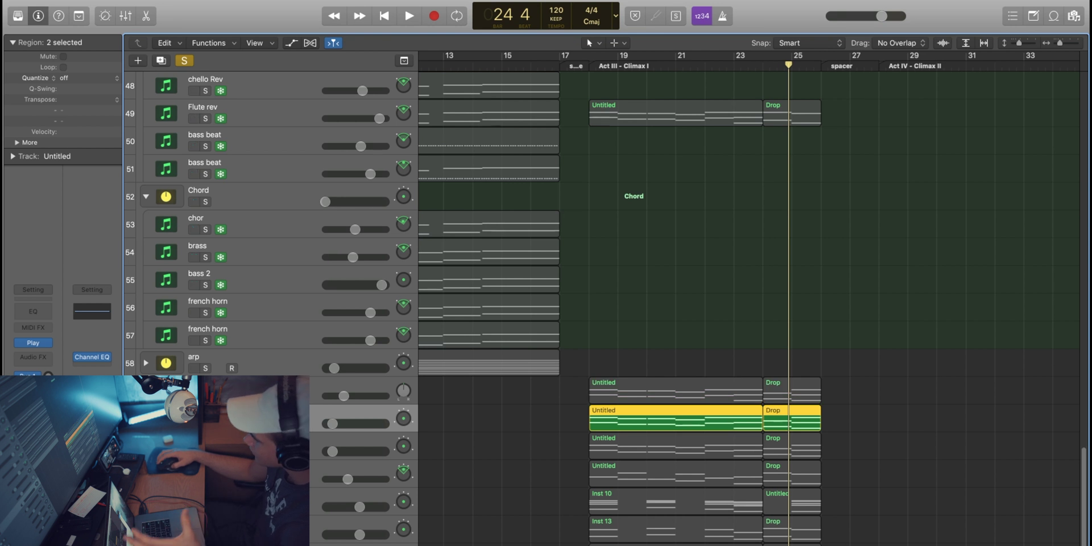
{"action": "left_click", "coordinate": [575, 66]}
{"action": "key", "text": "space"}
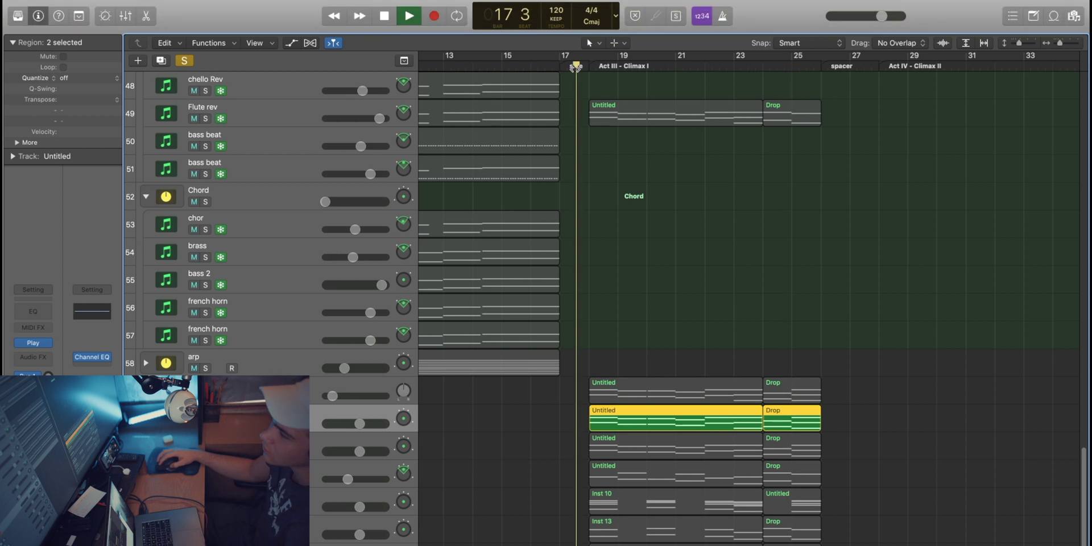
{"action": "key", "text": "space"}
Solo the third Climax I melody track below the arp stack and play it briefly from bar 18
{"action": "left_click", "coordinate": [250, 446]}
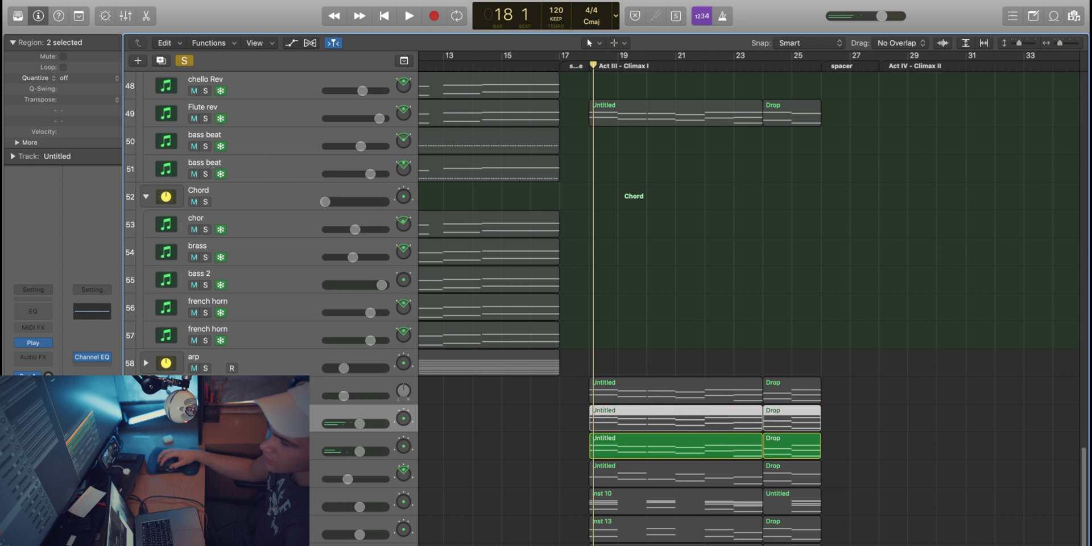
{"action": "left_click", "coordinate": [590, 66]}
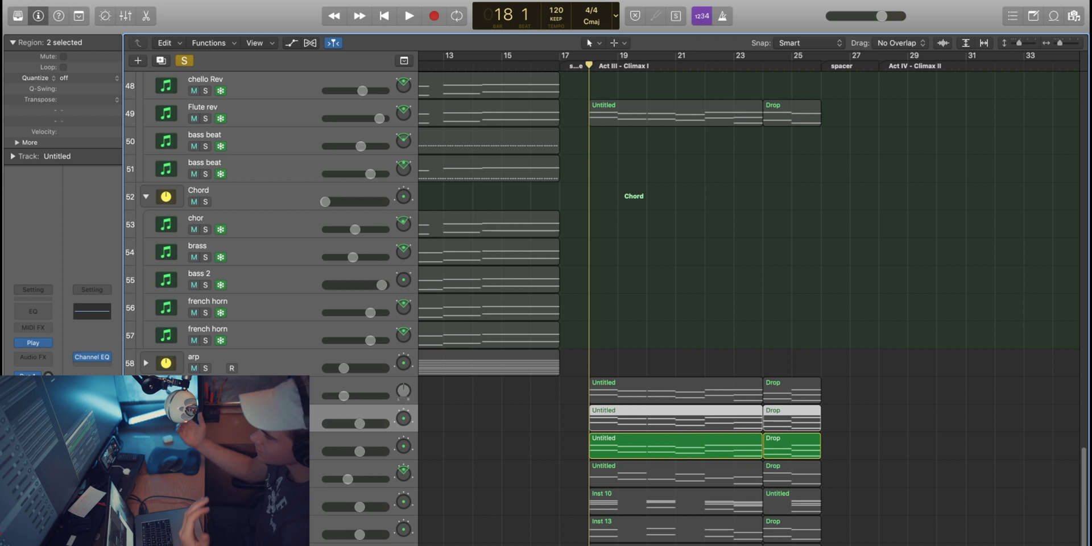
{"action": "key", "text": "space"}
{"action": "key", "text": "space"}
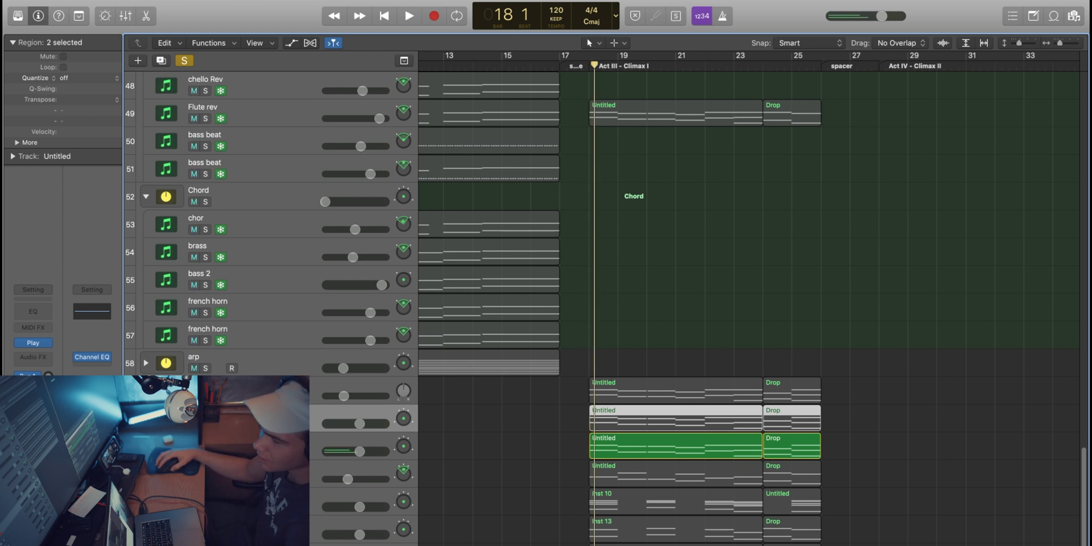
Solo the fourth melody track below the arp stack and play it from bar 17 beat 4, stopping in bar 22
{"action": "key", "text": "Down"}
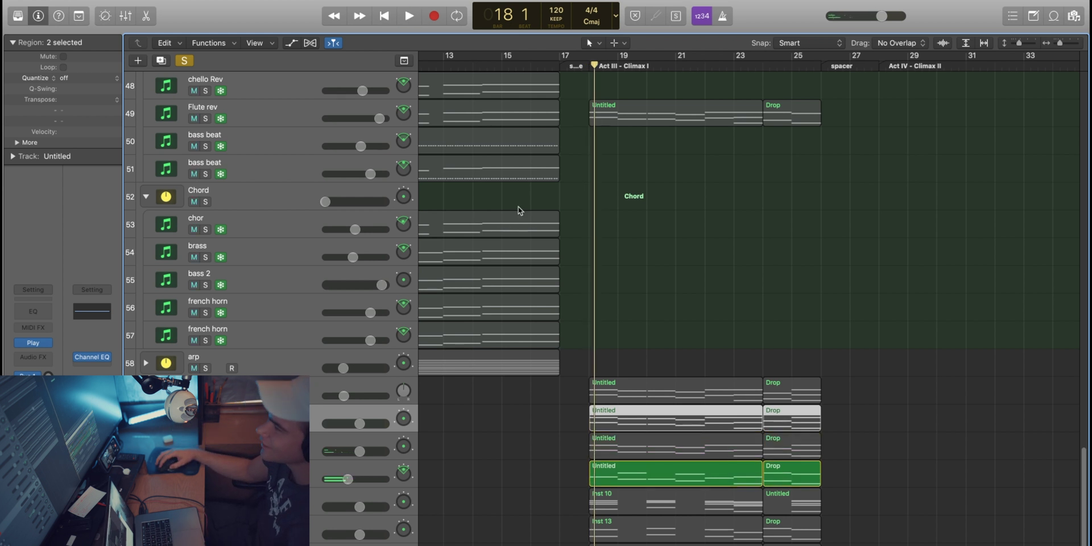
{"action": "key", "text": "comma"}
{"action": "left_click", "coordinate": [581, 66]}
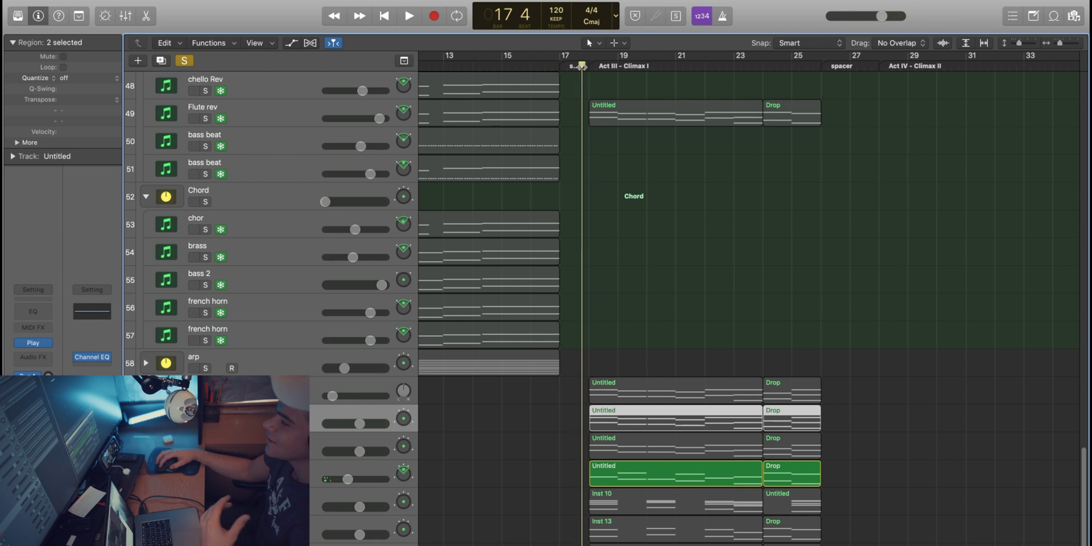
{"action": "key", "text": "space"}
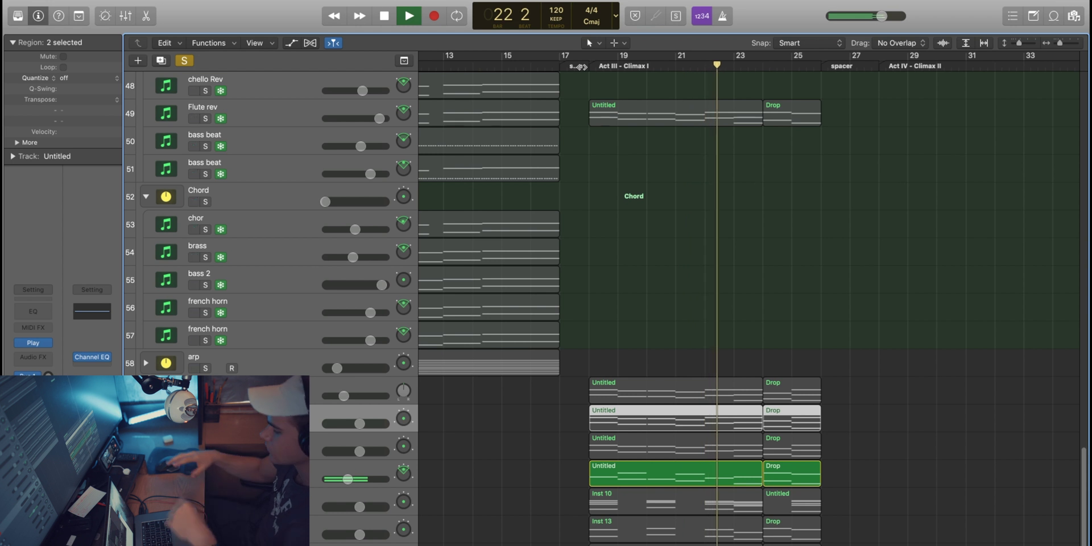
{"action": "key", "text": "space"}
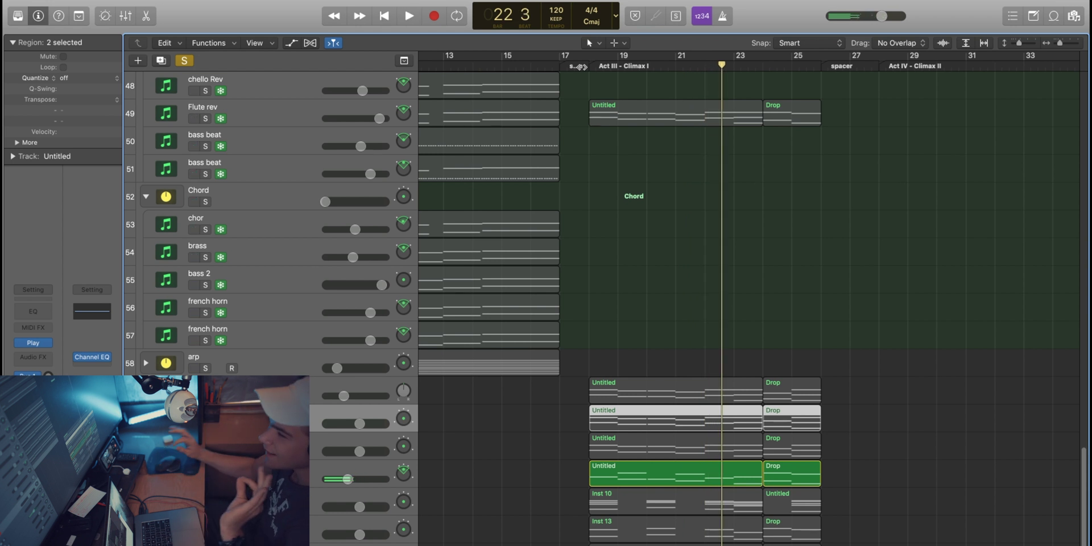
Open the fourth melody track's Serum KEY - Haze preset, pull the Env 1 decay curve down steeply, and play it from bar 18
{"action": "left_click", "coordinate": [296, 475]}
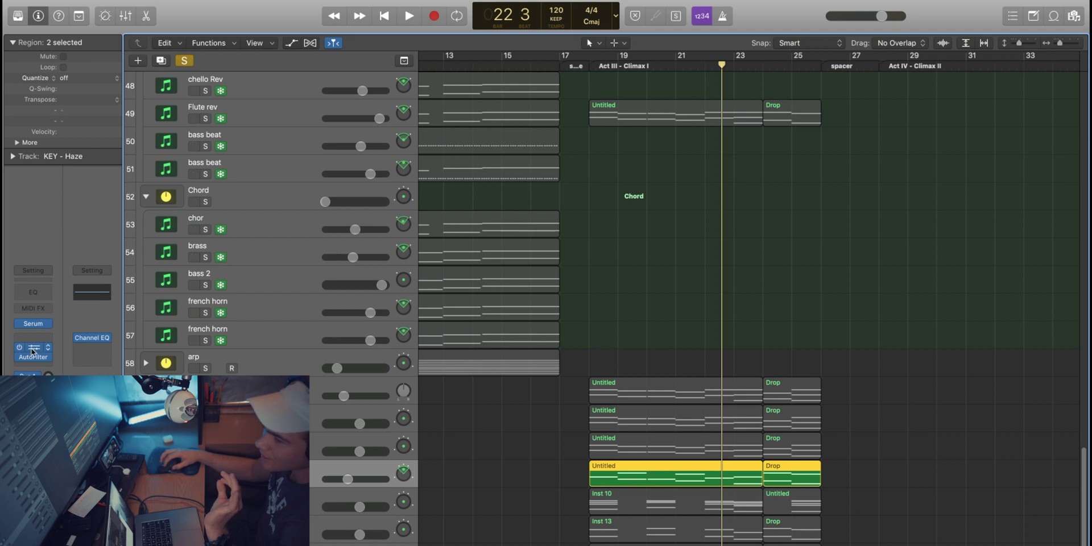
{"action": "left_click", "coordinate": [31, 325]}
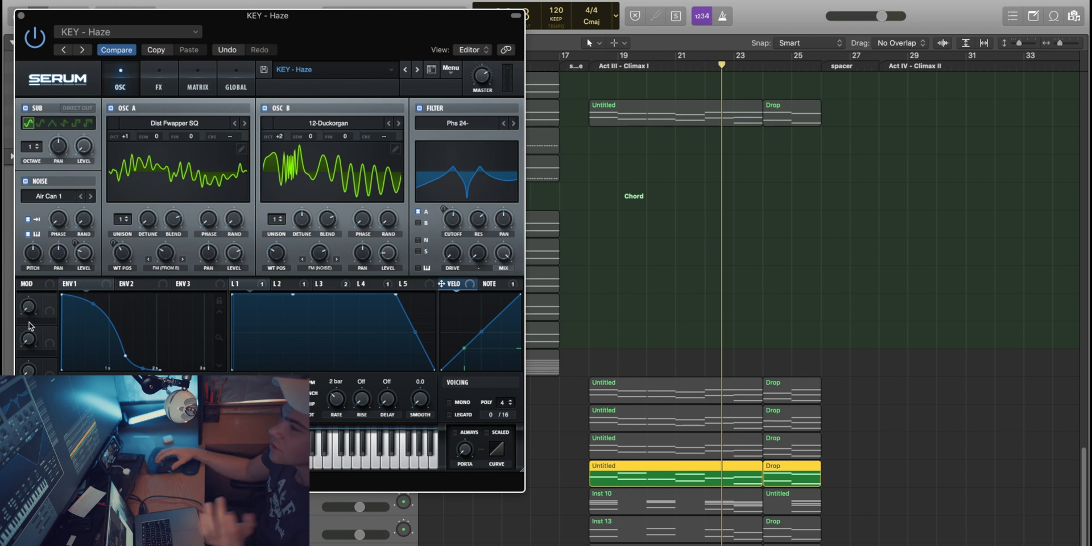
{"action": "left_click_drag", "start_coordinate": [98, 309], "coordinate": [94, 355]}
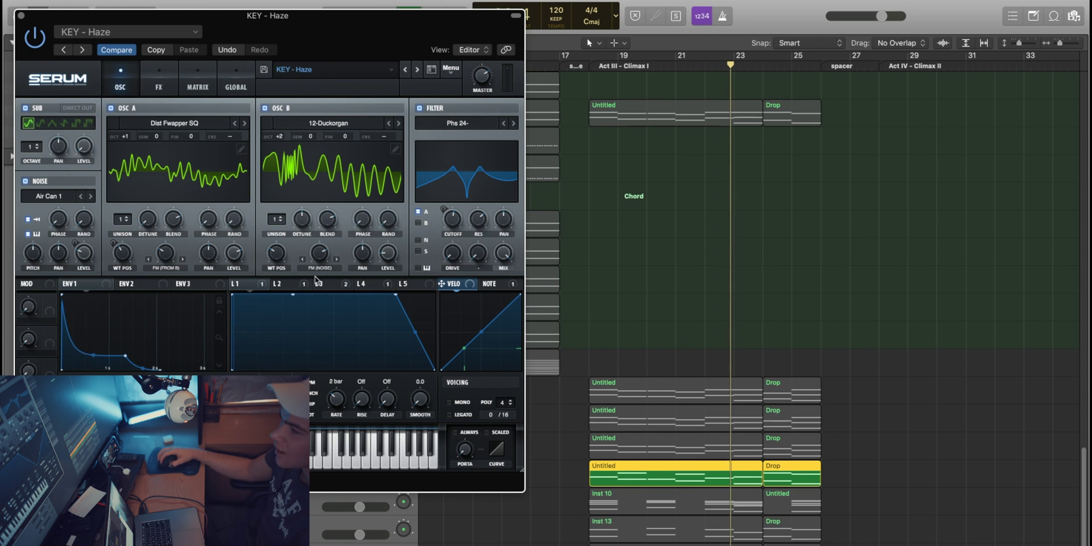
{"action": "left_click", "coordinate": [601, 73]}
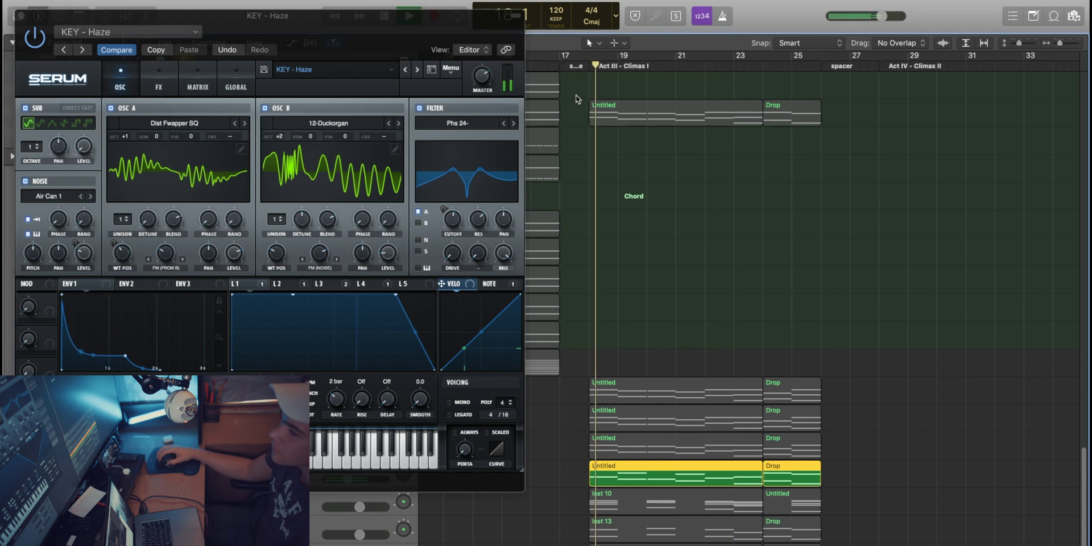
Raise the Env 1 decay curve back to its rounded shape and close the Serum window
{"action": "left_click", "coordinate": [94, 354]}
{"action": "left_click_drag", "start_coordinate": [93, 353], "coordinate": [105, 320]}
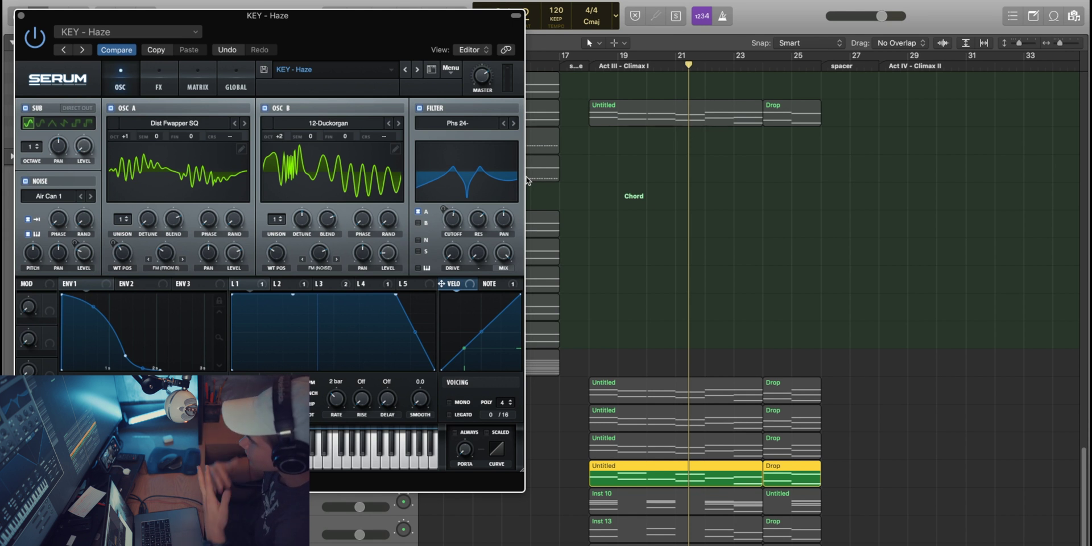
{"action": "left_click", "coordinate": [22, 16]}
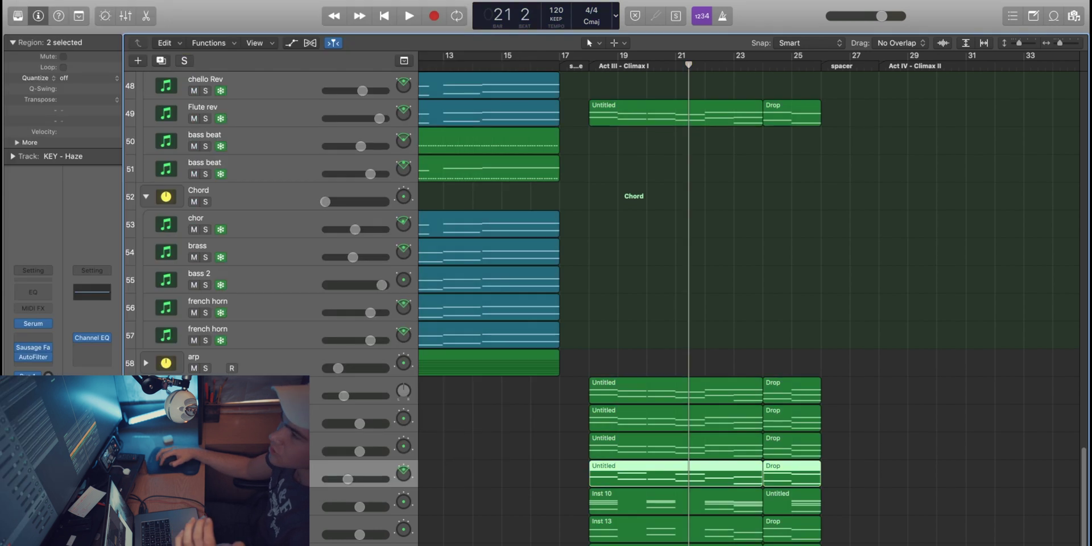
Look through the percussion tracks for Climax I and play the full mix from bar 17
{"action": "scroll", "coordinate": [898, 305], "scroll_direction": "up", "scroll_amount": 20}
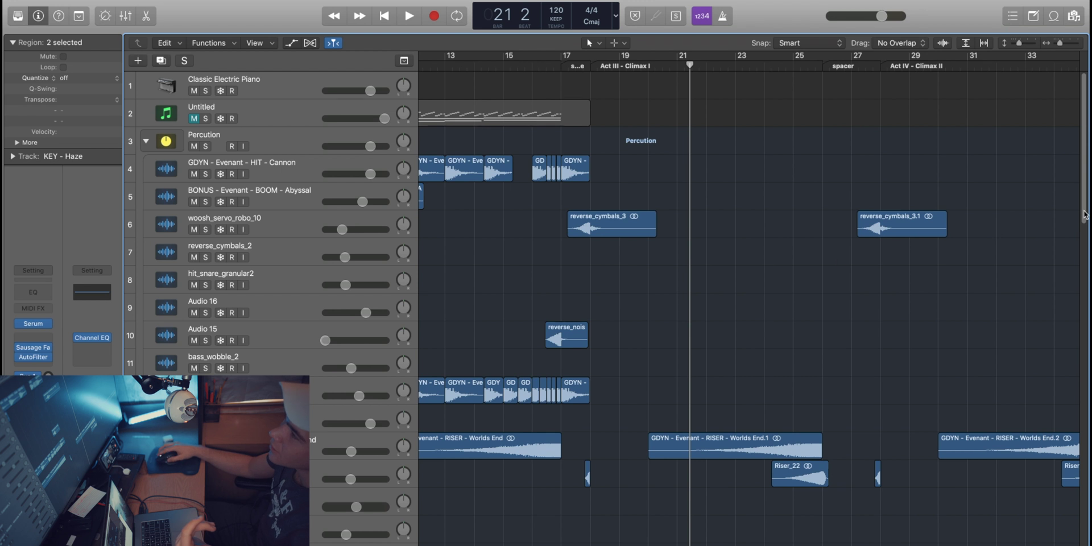
{"action": "scroll", "coordinate": [734, 256], "scroll_direction": "down", "scroll_amount": 15}
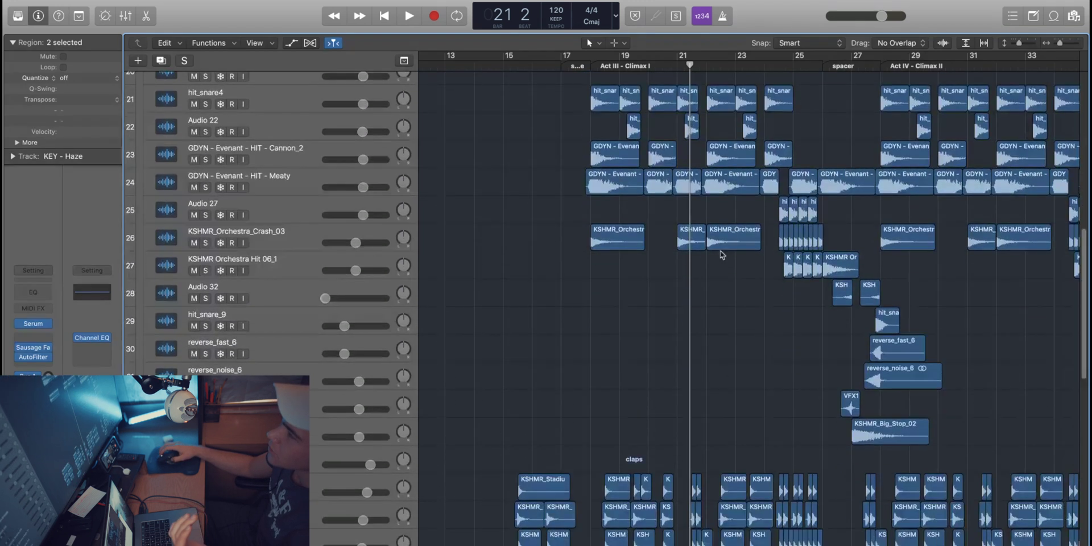
{"action": "left_click", "coordinate": [579, 67]}
{"action": "key", "text": "space"}
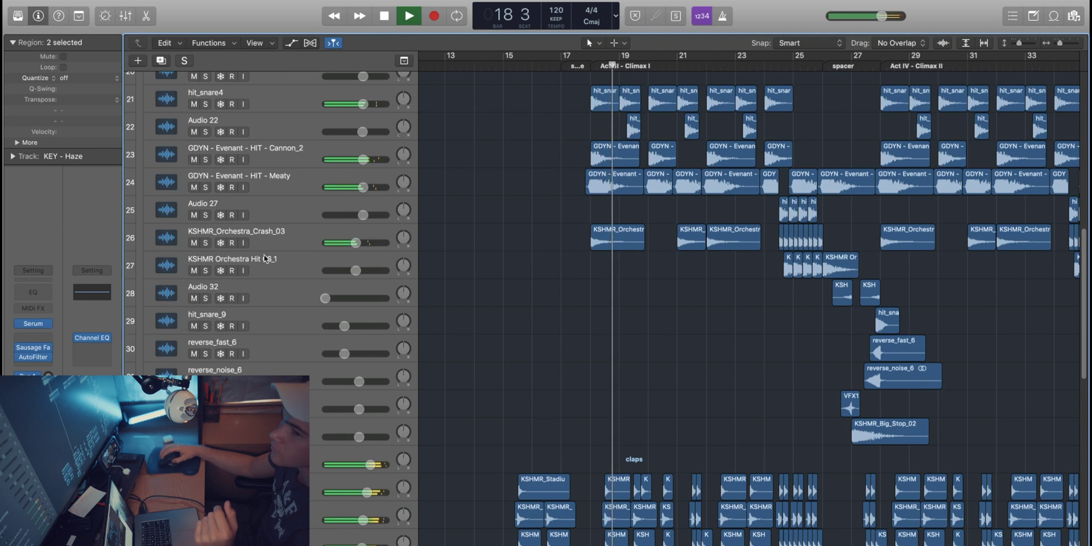
Open the Master's Channel EQ to examine the spectrum during playback, reposition its window, and stop at bar 26
{"action": "left_click", "coordinate": [95, 294]}
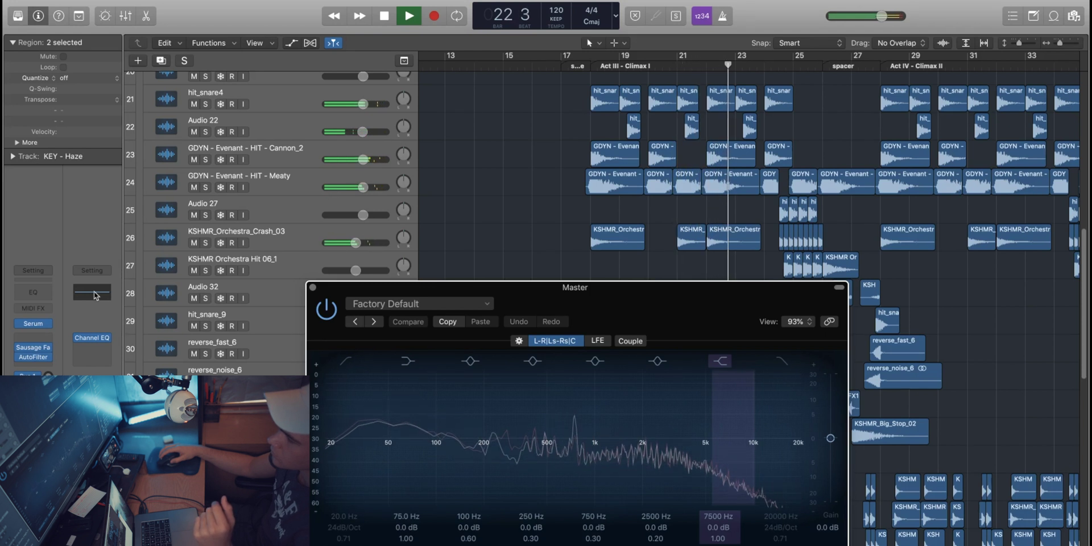
{"action": "left_click_drag", "start_coordinate": [508, 294], "coordinate": [366, 239]}
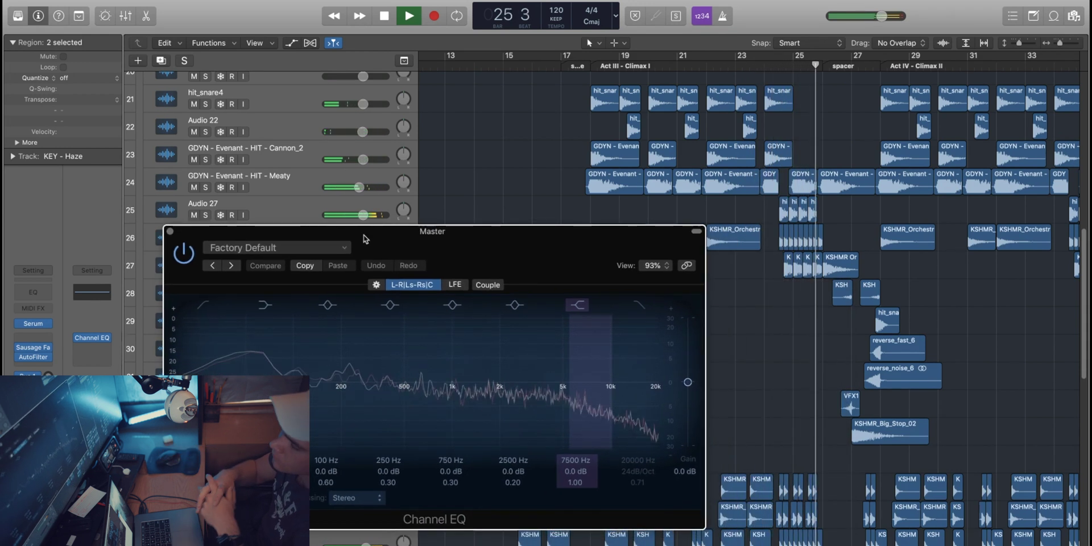
{"action": "key", "text": "space"}
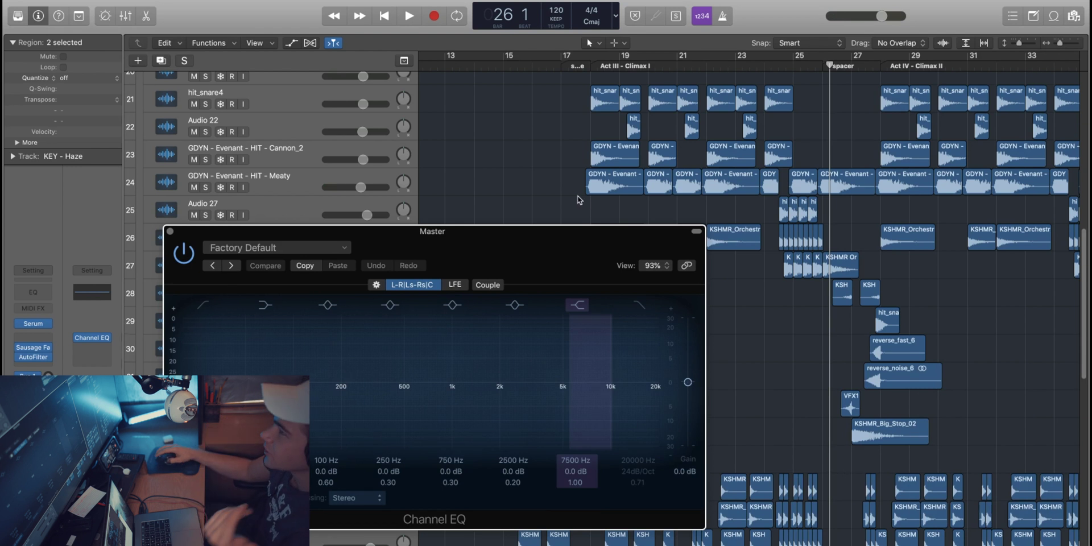
Replay Climax I from bar 17 beat 3 while watching the Master spectrum, stop in bar 20, and close the Channel EQ
{"action": "left_click", "coordinate": [576, 65]}
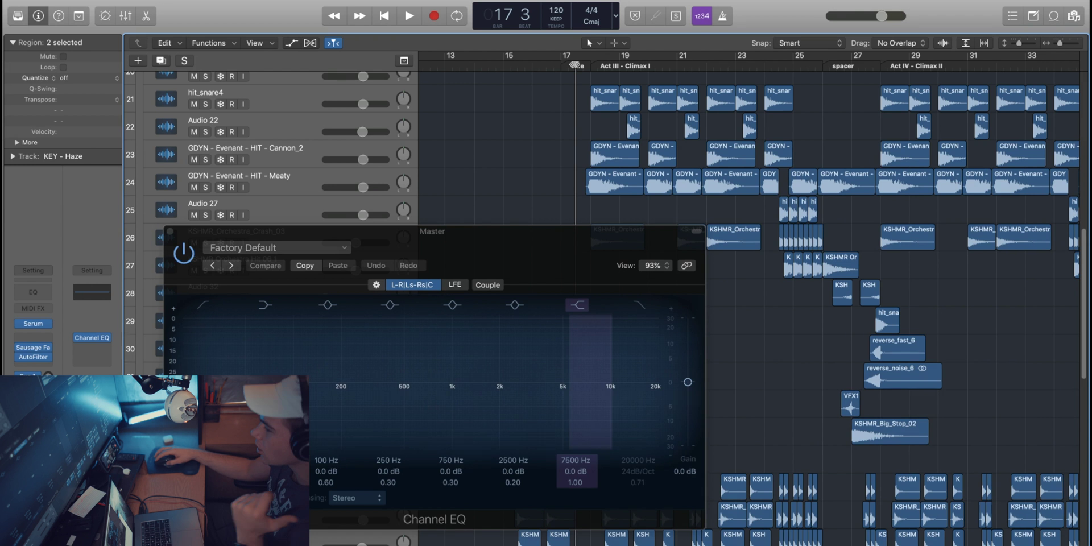
{"action": "key", "text": "space"}
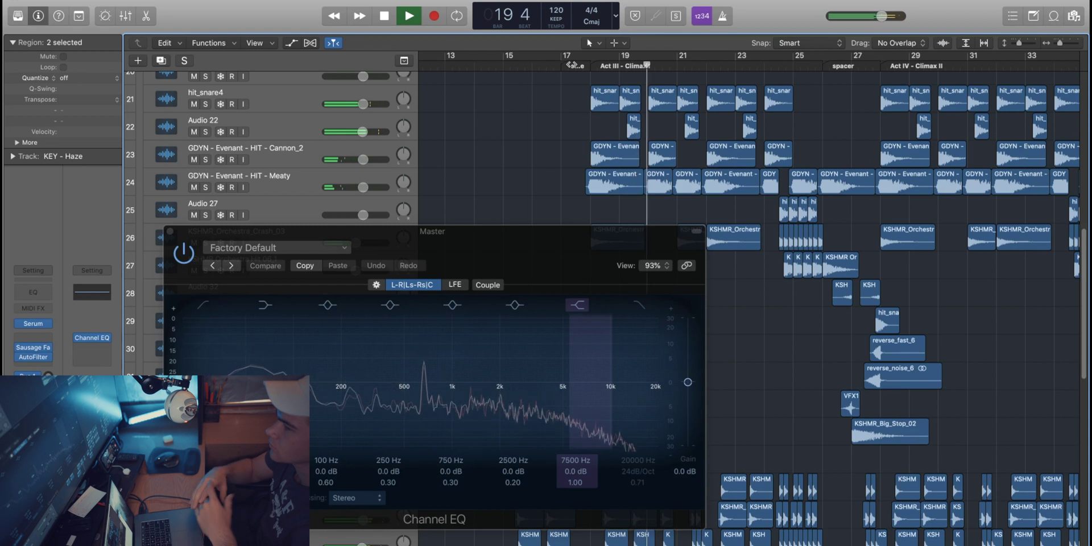
{"action": "key", "text": "space"}
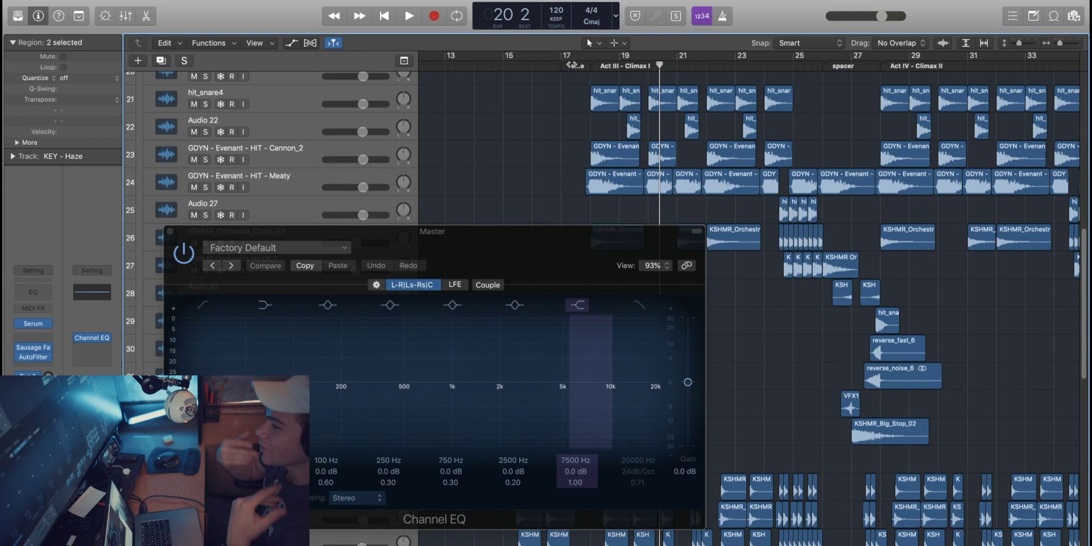
{"action": "scroll", "coordinate": [526, 138], "scroll_direction": "up", "scroll_amount": 1}
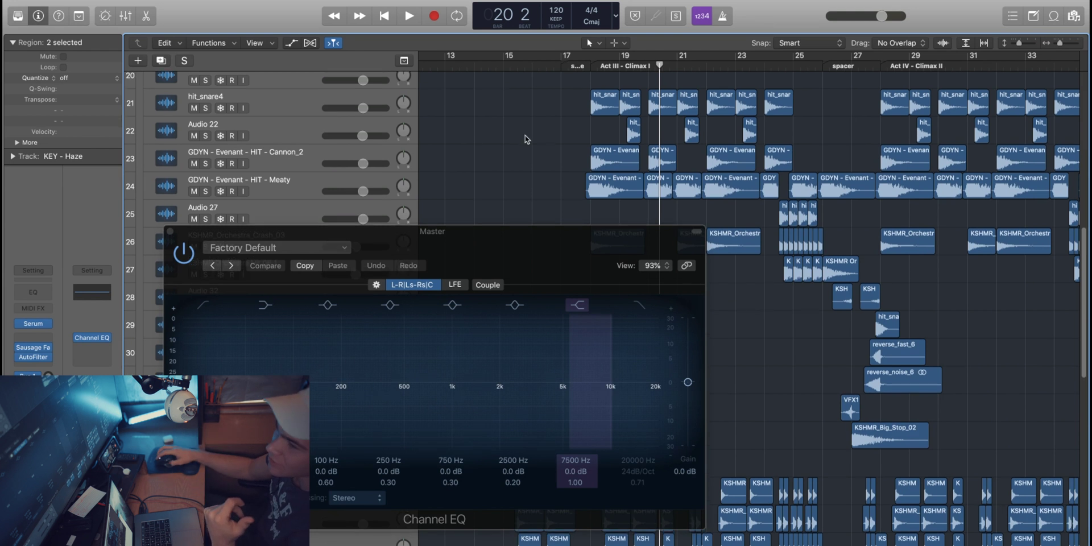
{"action": "double_click", "coordinate": [233, 232]}
Mute the four tracks in the claps stack and play Climax I without them from bar 17, stopping in bar 23
{"action": "scroll", "coordinate": [335, 242], "scroll_direction": "down", "scroll_amount": 6}
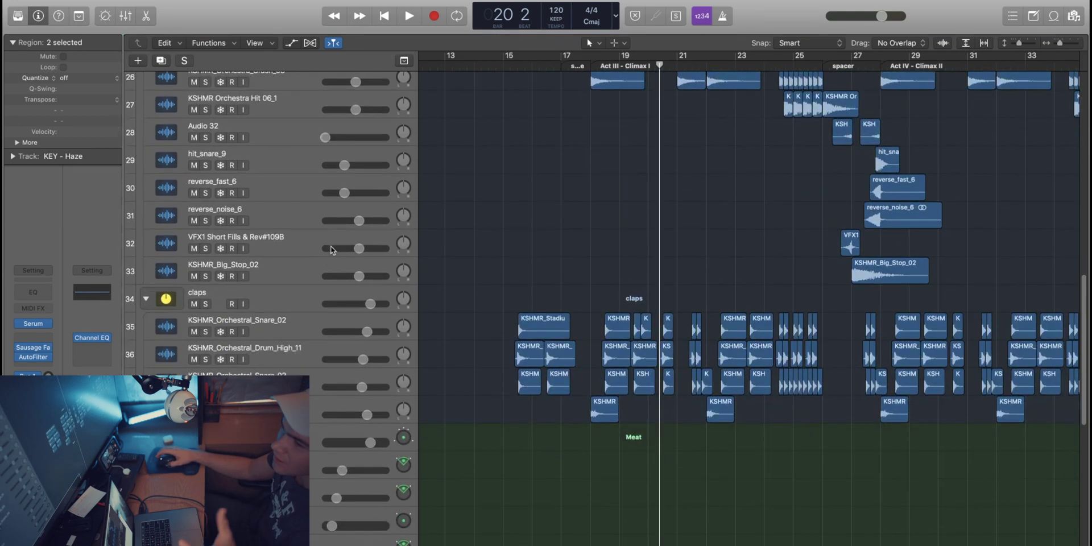
{"action": "scroll", "coordinate": [603, 165], "scroll_direction": "down", "scroll_amount": 1}
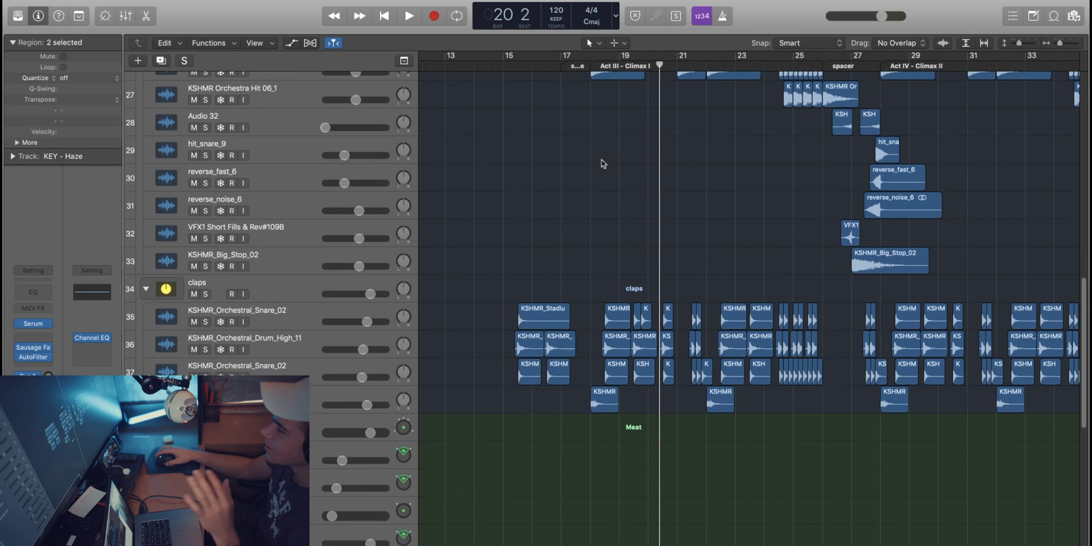
{"action": "scroll", "coordinate": [603, 164], "scroll_direction": "down", "scroll_amount": 2}
{"action": "scroll", "coordinate": [604, 164], "scroll_direction": "down", "scroll_amount": 3}
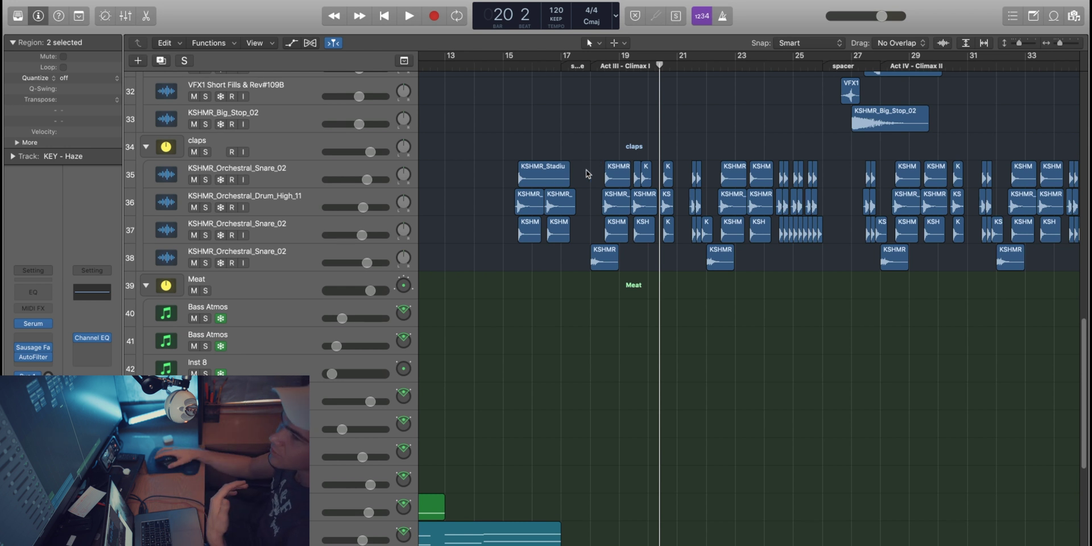
{"action": "left_click_drag", "start_coordinate": [193, 186], "coordinate": [198, 253]}
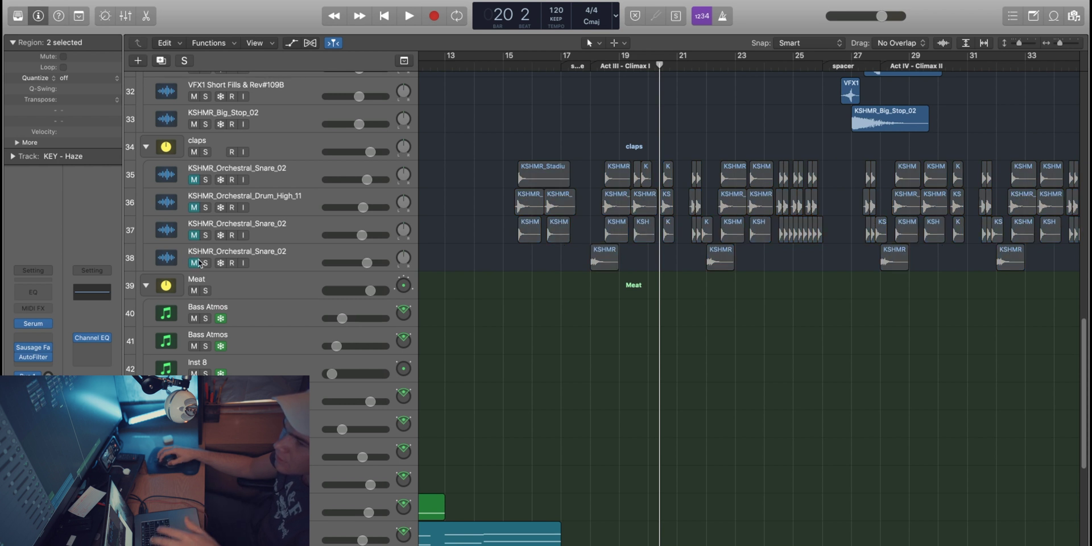
{"action": "left_click", "coordinate": [568, 67]}
{"action": "key", "text": "space"}
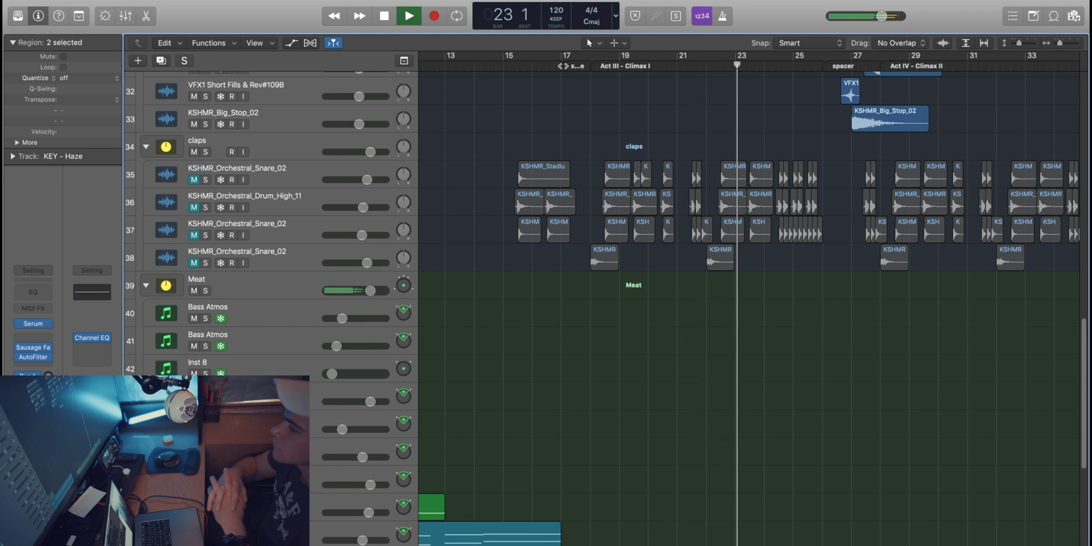
{"action": "key", "text": "space"}
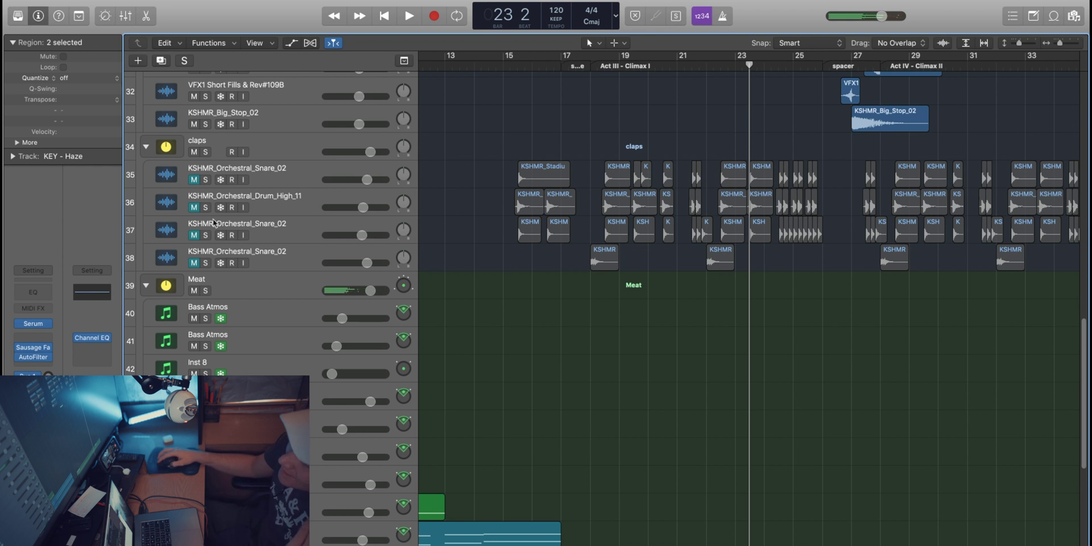
Unmute the four tracks in the claps stack and move the playhead to bar 24
{"action": "left_click_drag", "start_coordinate": [200, 183], "coordinate": [193, 257]}
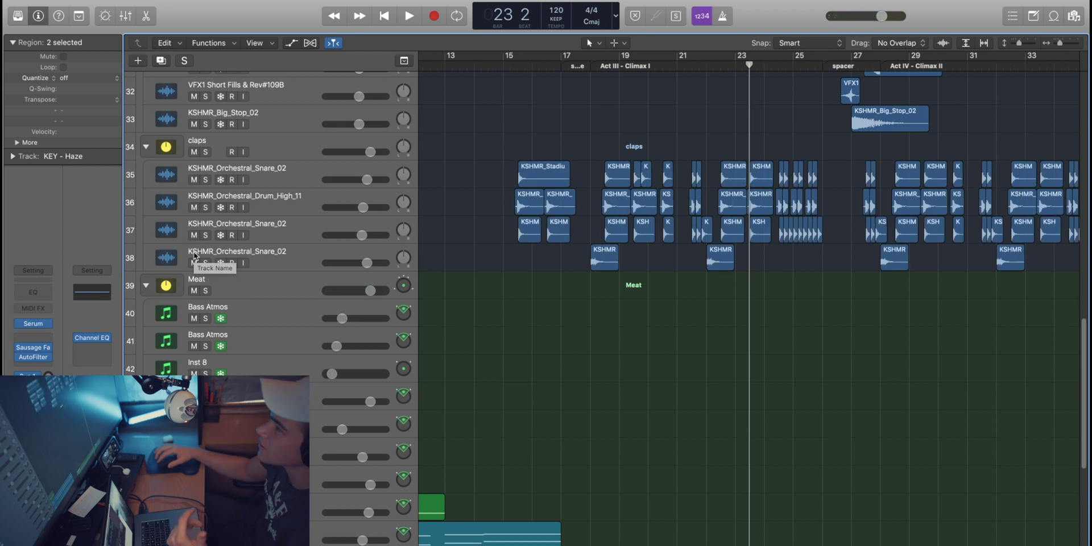
{"action": "key", "text": "alt+comma"}
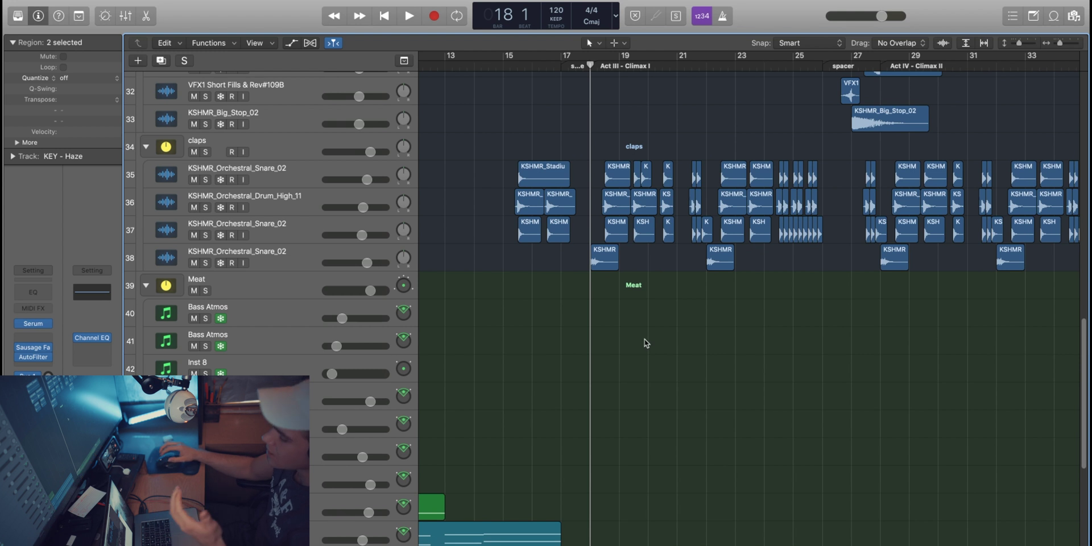
{"action": "scroll", "coordinate": [716, 193], "scroll_direction": "right", "scroll_amount": 5}
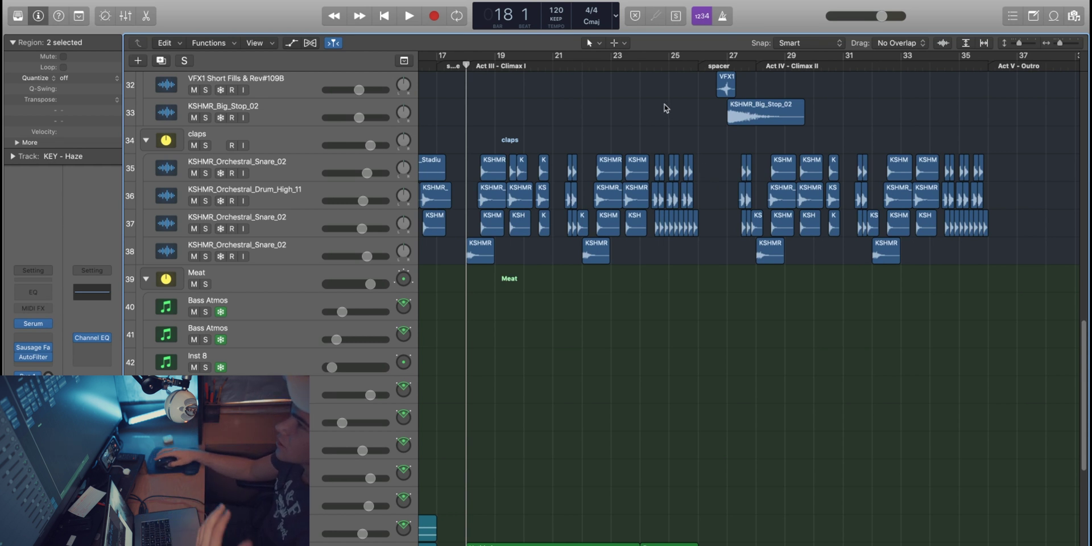
{"action": "left_click", "coordinate": [640, 70]}
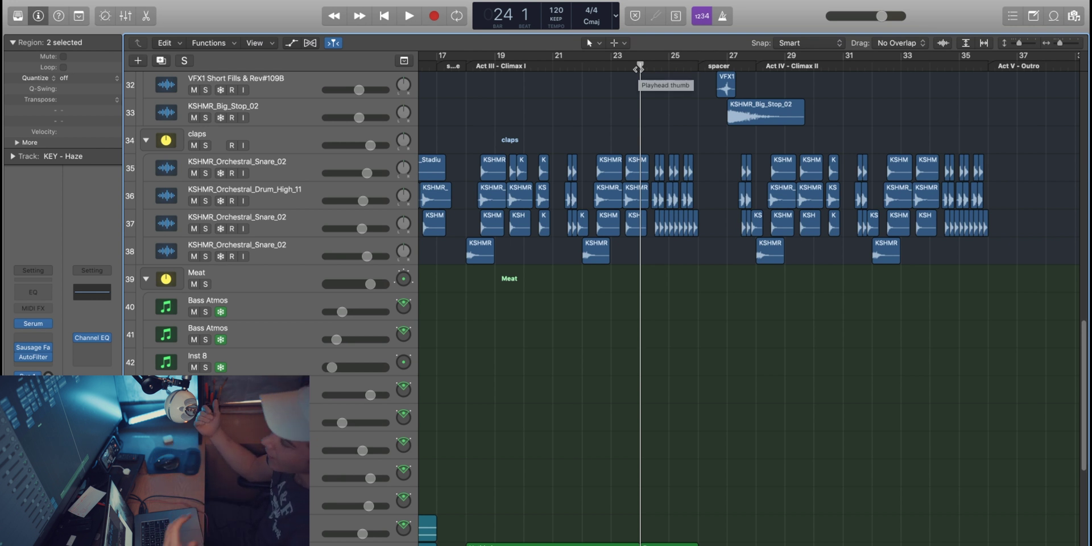
Examine how the percussion hits, risers and cymbals are layered across Climax I and Climax II
{"action": "scroll", "coordinate": [663, 162], "scroll_direction": "up", "scroll_amount": 10}
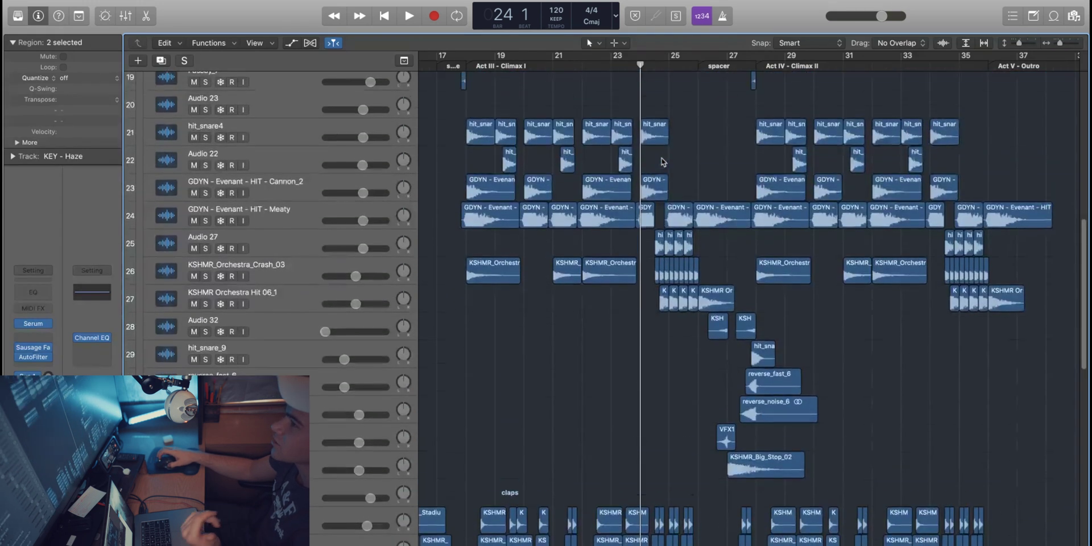
{"action": "scroll", "coordinate": [663, 163], "scroll_direction": "up", "scroll_amount": 6}
{"action": "scroll", "coordinate": [663, 162], "scroll_direction": "down", "scroll_amount": 5}
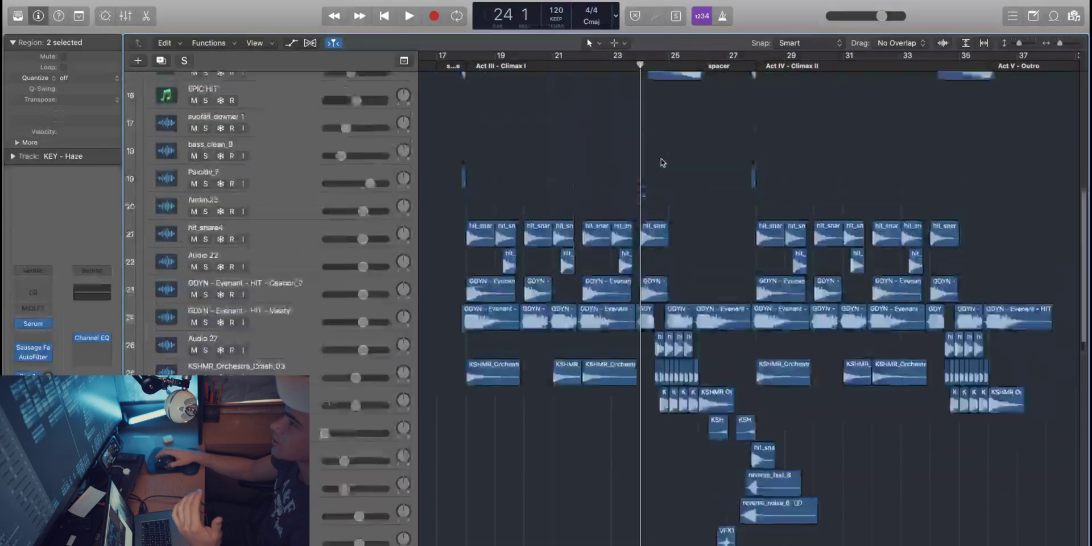
{"action": "scroll", "coordinate": [663, 162], "scroll_direction": "up", "scroll_amount": 10}
{"action": "scroll", "coordinate": [663, 162], "scroll_direction": "down", "scroll_amount": 10}
{"action": "scroll", "coordinate": [663, 162], "scroll_direction": "up", "scroll_amount": 8}
{"action": "scroll", "coordinate": [663, 163], "scroll_direction": "down", "scroll_amount": 12}
{"action": "scroll", "coordinate": [663, 162], "scroll_direction": "up", "scroll_amount": 10}
{"action": "scroll", "coordinate": [663, 163], "scroll_direction": "down", "scroll_amount": 4}
{"action": "scroll", "coordinate": [663, 163], "scroll_direction": "down", "scroll_amount": 4}
{"action": "scroll", "coordinate": [658, 161], "scroll_direction": "up", "scroll_amount": 15}
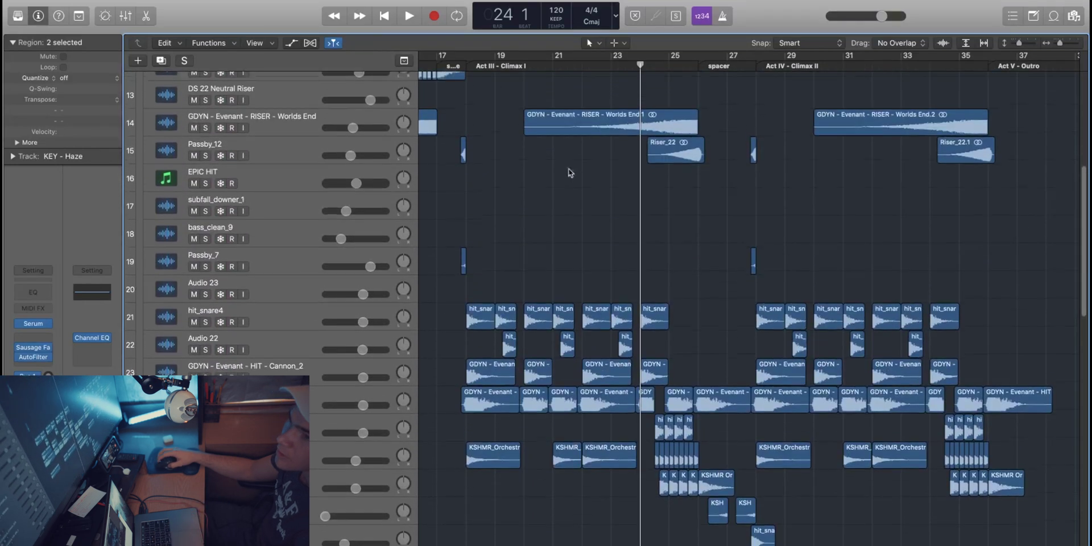
Solo the Percution stack and play the end of Climax I from bar 24, stopping in bar 26
{"action": "scroll", "coordinate": [159, 165], "scroll_direction": "down", "scroll_amount": 1}
{"action": "key", "text": "s"}
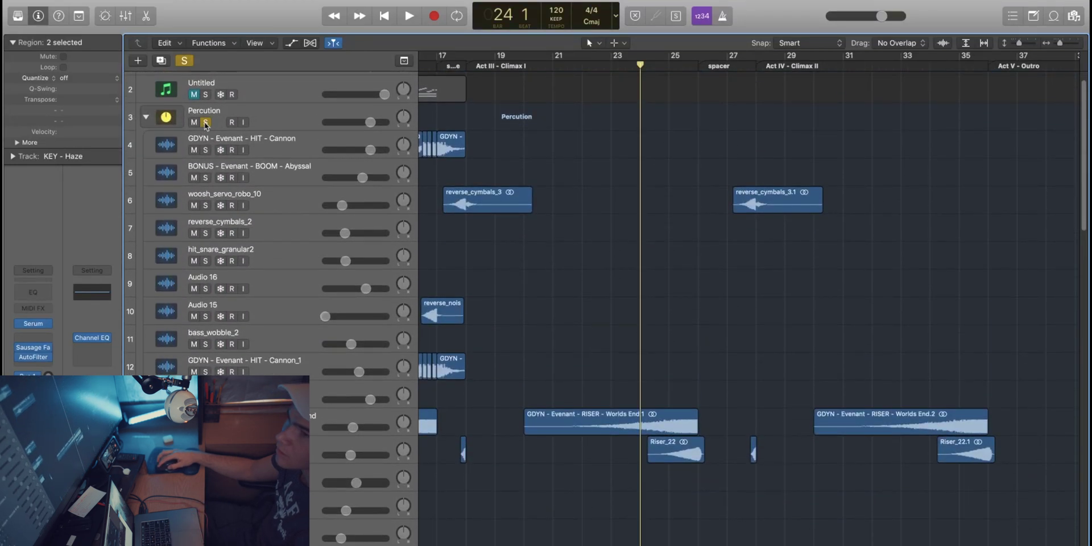
{"action": "key", "text": "space"}
{"action": "scroll", "coordinate": [698, 249], "scroll_direction": "down", "scroll_amount": 4}
{"action": "scroll", "coordinate": [698, 248], "scroll_direction": "down", "scroll_amount": 12}
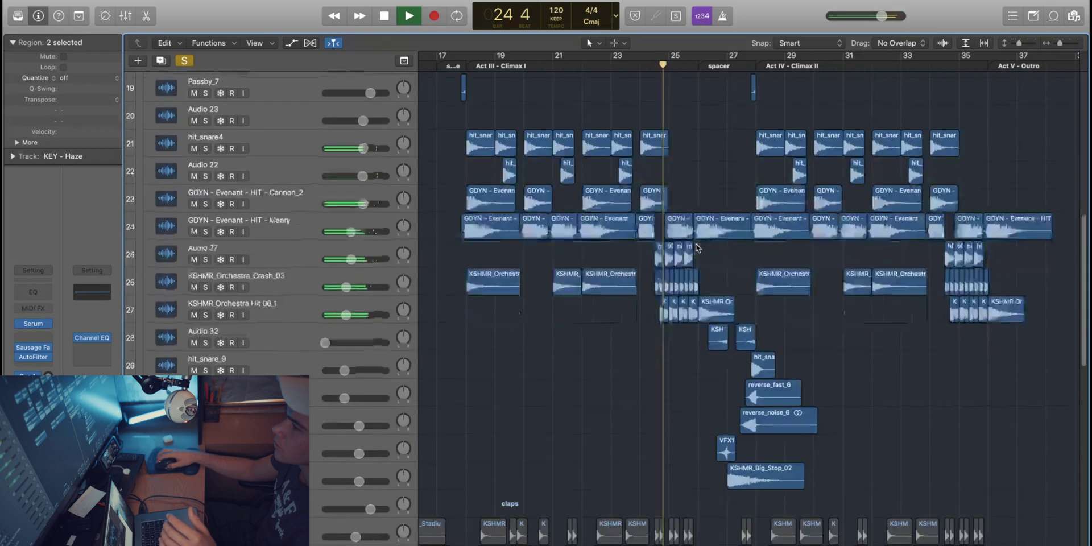
{"action": "scroll", "coordinate": [697, 248], "scroll_direction": "down", "scroll_amount": 2}
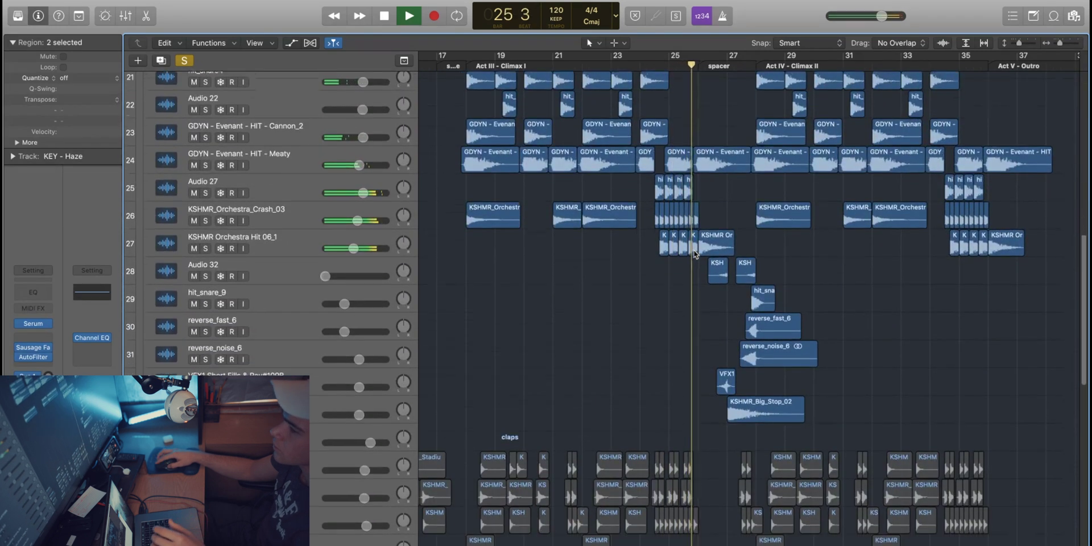
{"action": "key", "text": "space"}
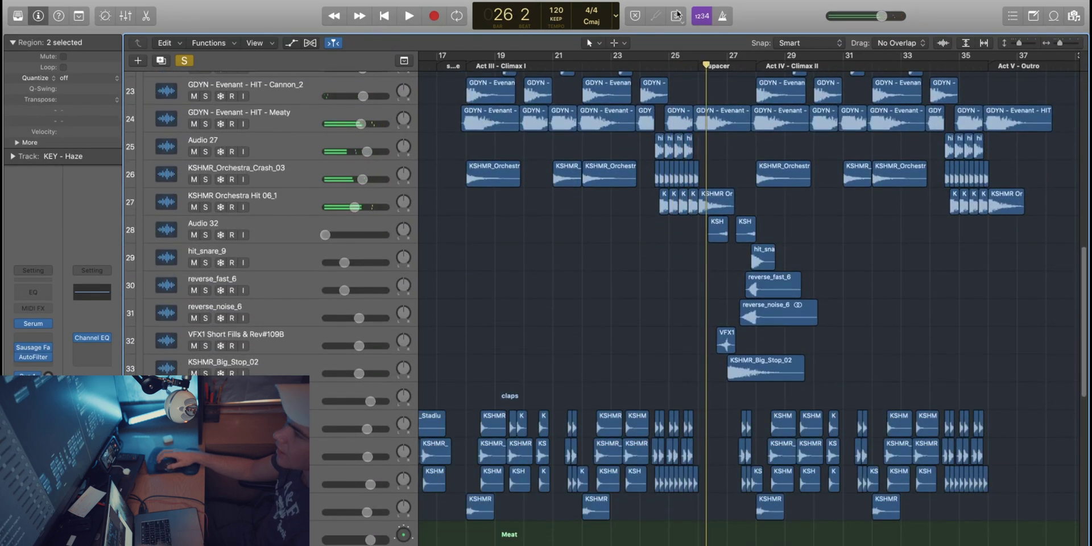
Solo the four tracks in the claps stack and replay the percussion from bar 24, stopping at bar 27
{"action": "left_click_drag", "start_coordinate": [206, 429], "coordinate": [206, 513]}
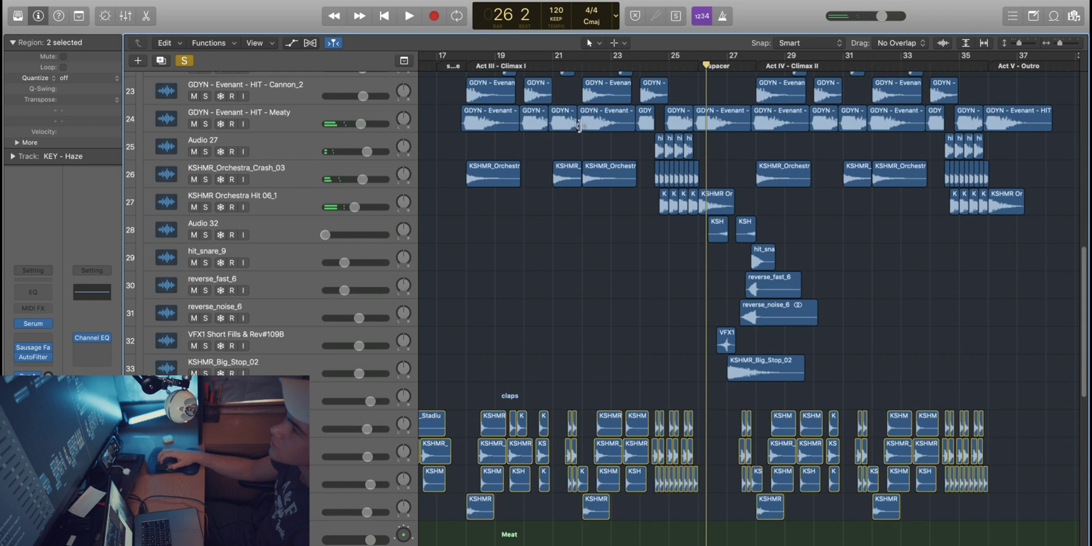
{"action": "left_click", "coordinate": [639, 68]}
{"action": "key", "text": "space"}
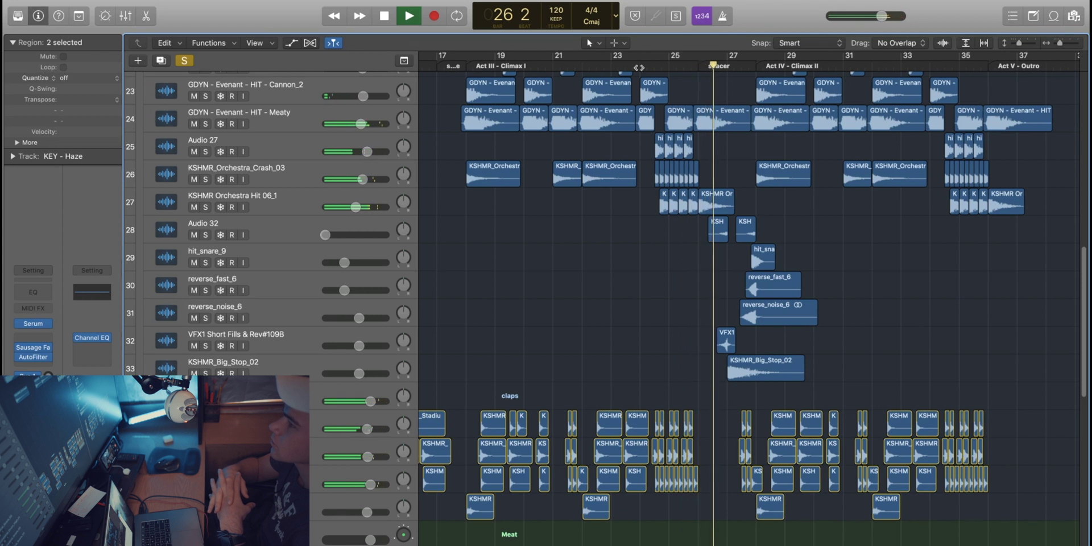
{"action": "key", "text": "space"}
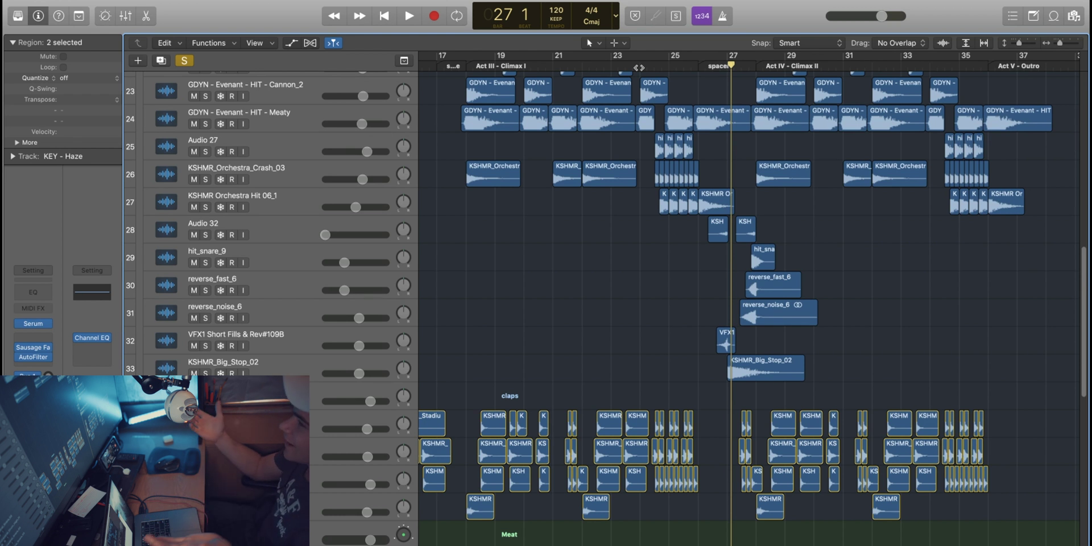
Select the regions between bars 24 and 26 on the melodic tracks to point out the drop, and clear the selection
{"action": "scroll", "coordinate": [800, 191], "scroll_direction": "down", "scroll_amount": 6}
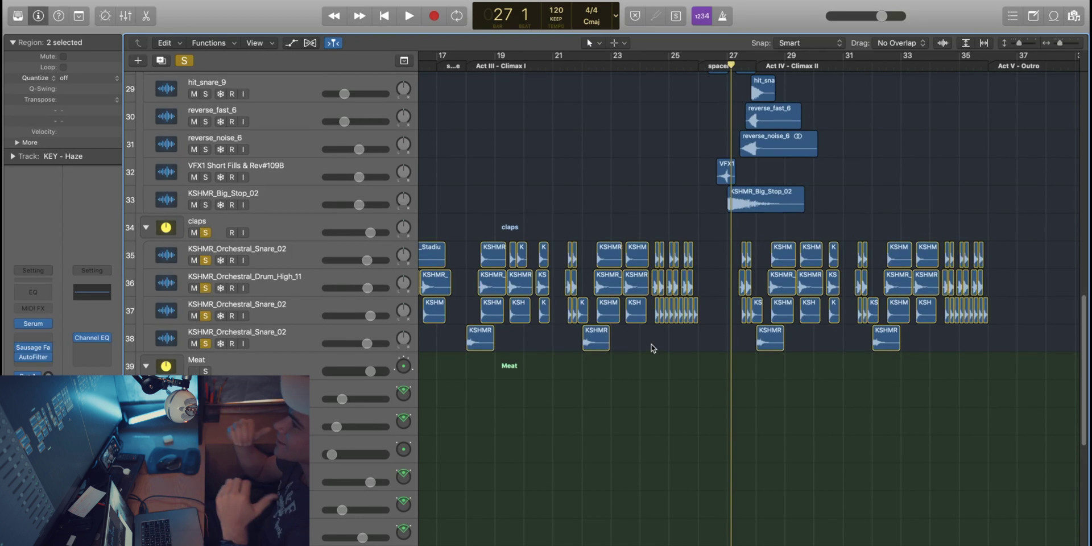
{"action": "scroll", "coordinate": [653, 349], "scroll_direction": "down", "scroll_amount": 12}
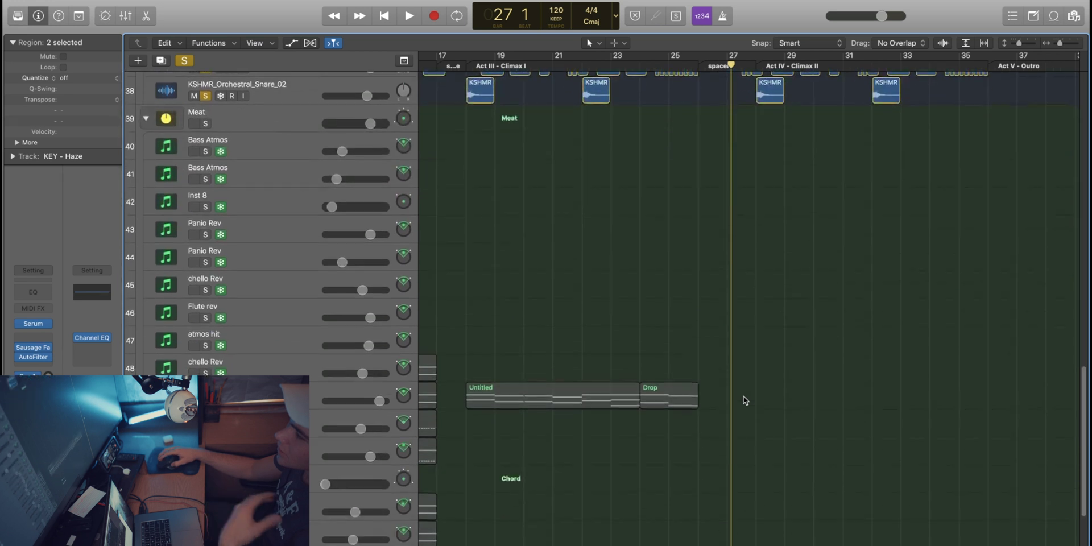
{"action": "scroll", "coordinate": [677, 364], "scroll_direction": "down", "scroll_amount": 7}
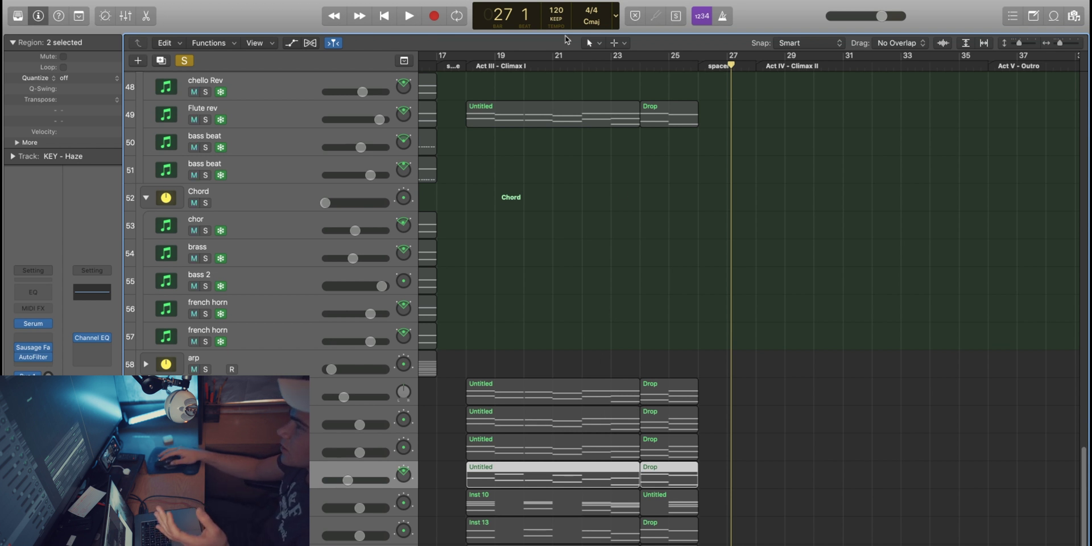
{"action": "left_click_drag", "start_coordinate": [590, 83], "coordinate": [661, 72]}
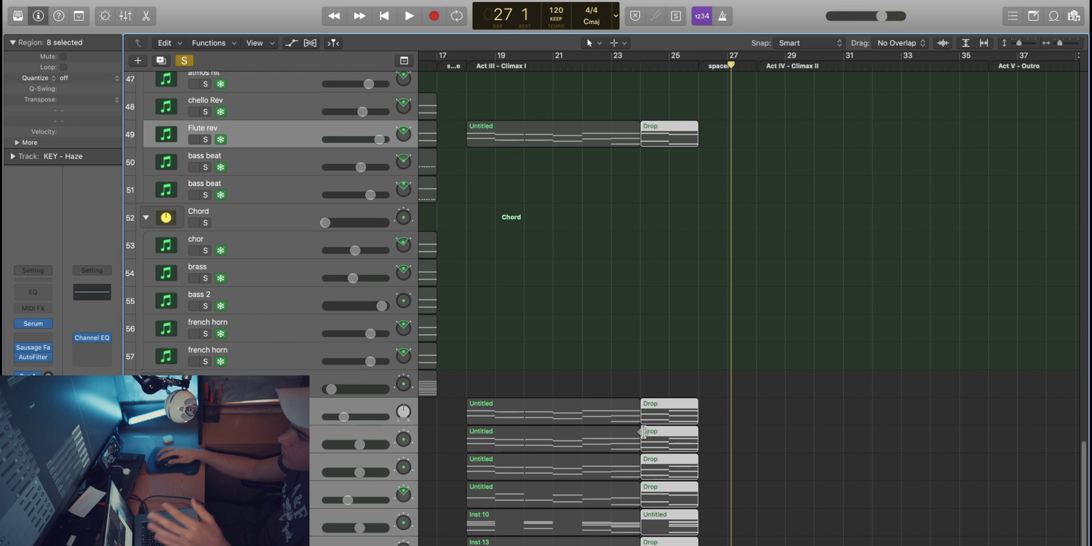
{"action": "left_click", "coordinate": [622, 297]}
Examine the percussion, claps and Meat tracks around the spacer to compare the layers entering Climax II
{"action": "scroll", "coordinate": [625, 330], "scroll_direction": "up", "scroll_amount": 4}
{"action": "scroll", "coordinate": [625, 330], "scroll_direction": "up", "scroll_amount": 10}
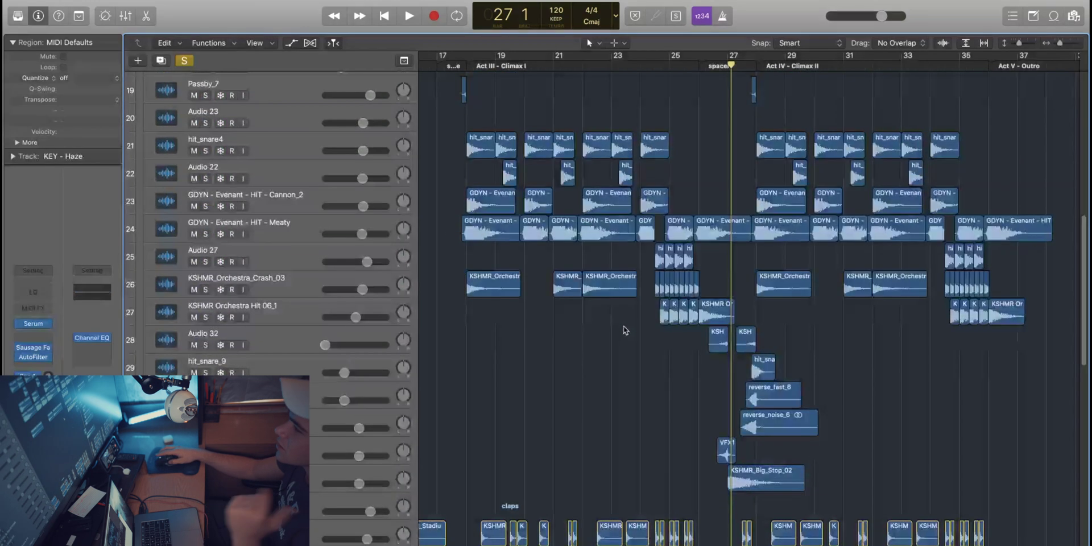
{"action": "scroll", "coordinate": [632, 341], "scroll_direction": "down", "scroll_amount": 3}
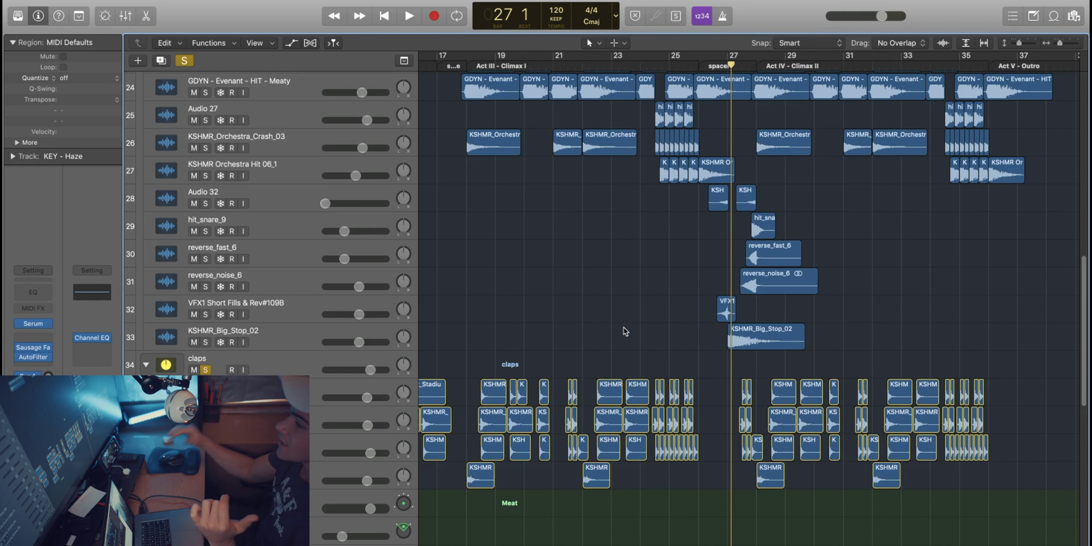
{"action": "scroll", "coordinate": [625, 331], "scroll_direction": "down", "scroll_amount": 10}
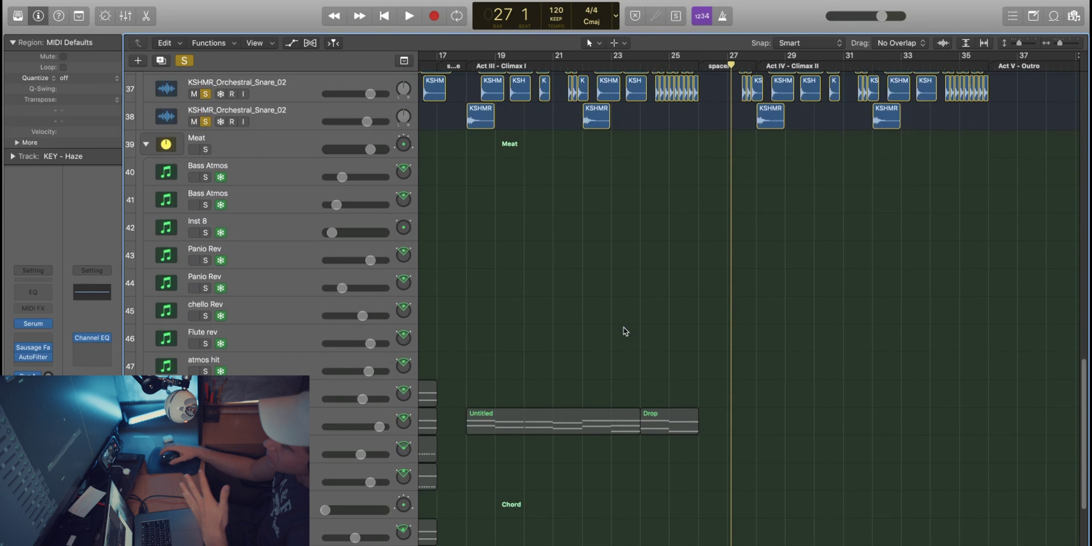
{"action": "scroll", "coordinate": [625, 331], "scroll_direction": "down", "scroll_amount": 5}
{"action": "scroll", "coordinate": [625, 331], "scroll_direction": "up", "scroll_amount": 15}
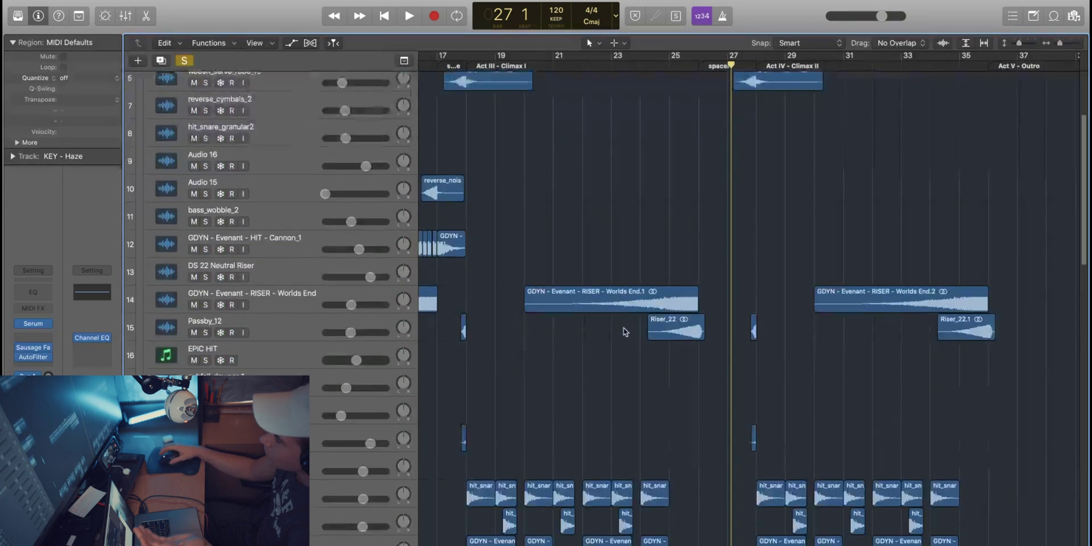
{"action": "scroll", "coordinate": [625, 331], "scroll_direction": "down", "scroll_amount": 15}
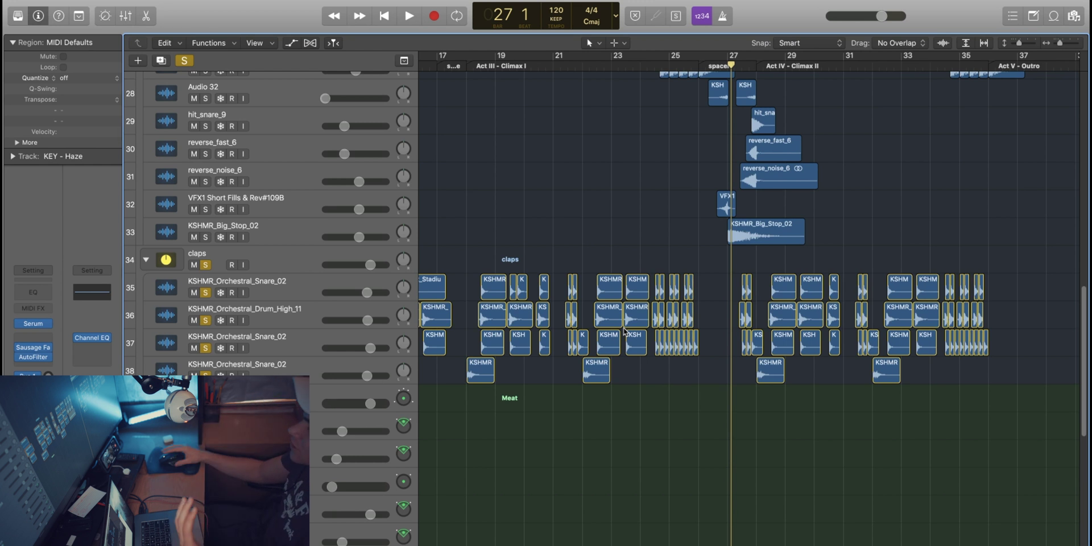
{"action": "scroll", "coordinate": [624, 331], "scroll_direction": "down", "scroll_amount": 2}
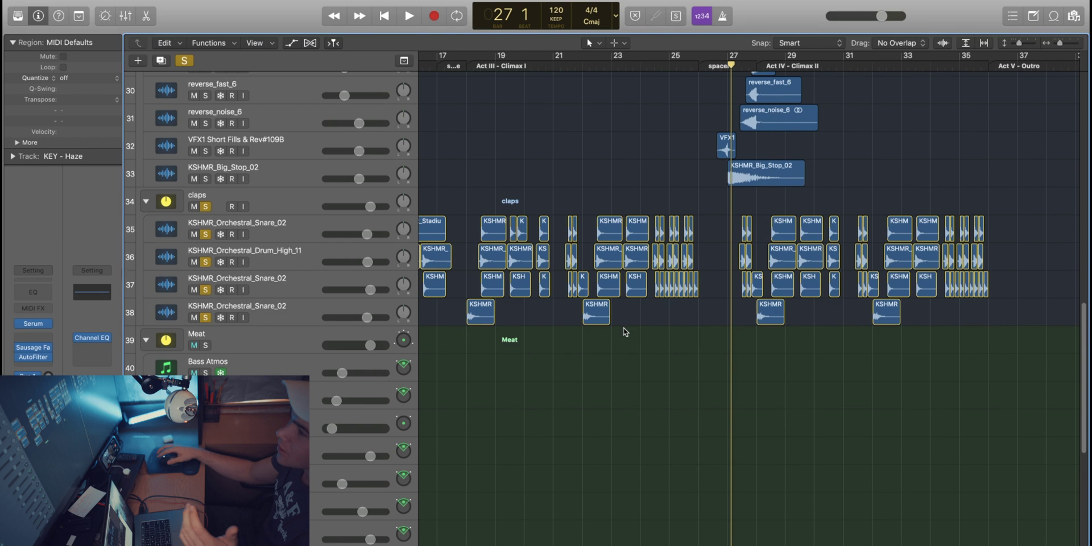
{"action": "scroll", "coordinate": [624, 331], "scroll_direction": "down", "scroll_amount": 3}
{"action": "scroll", "coordinate": [625, 331], "scroll_direction": "up", "scroll_amount": 15}
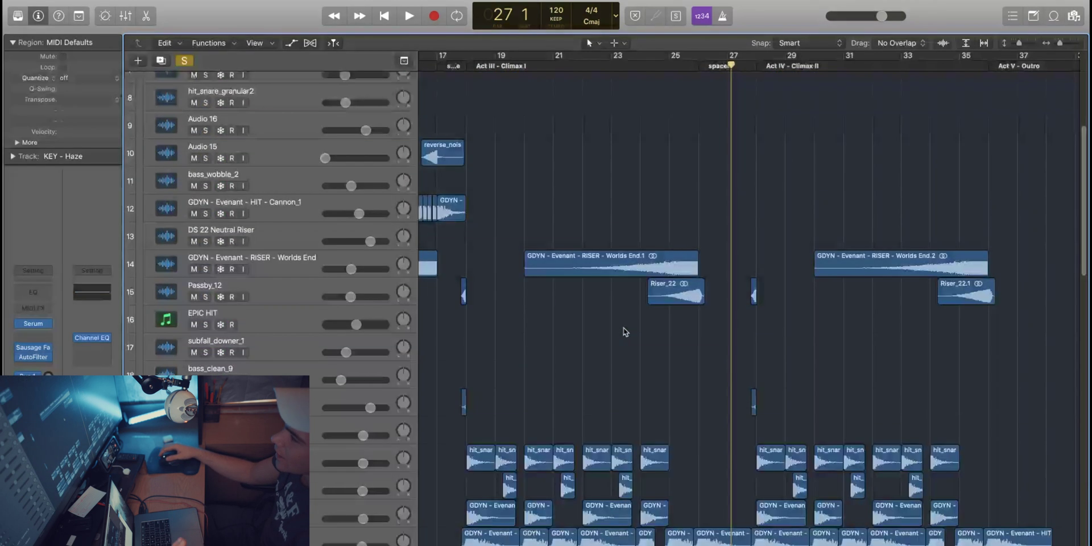
{"action": "scroll", "coordinate": [625, 332], "scroll_direction": "down", "scroll_amount": 12}
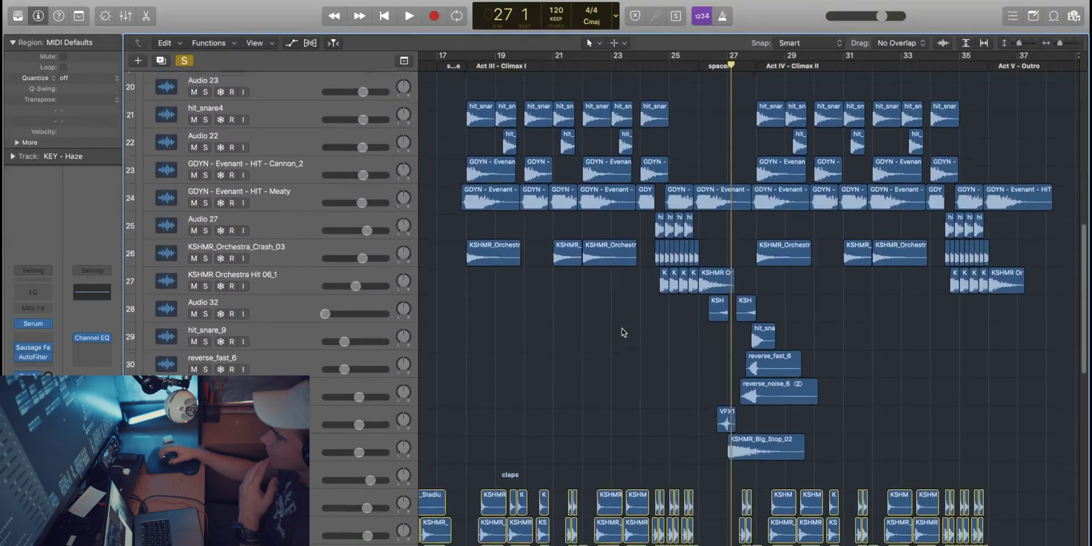
{"action": "scroll", "coordinate": [623, 332], "scroll_direction": "down", "scroll_amount": 7}
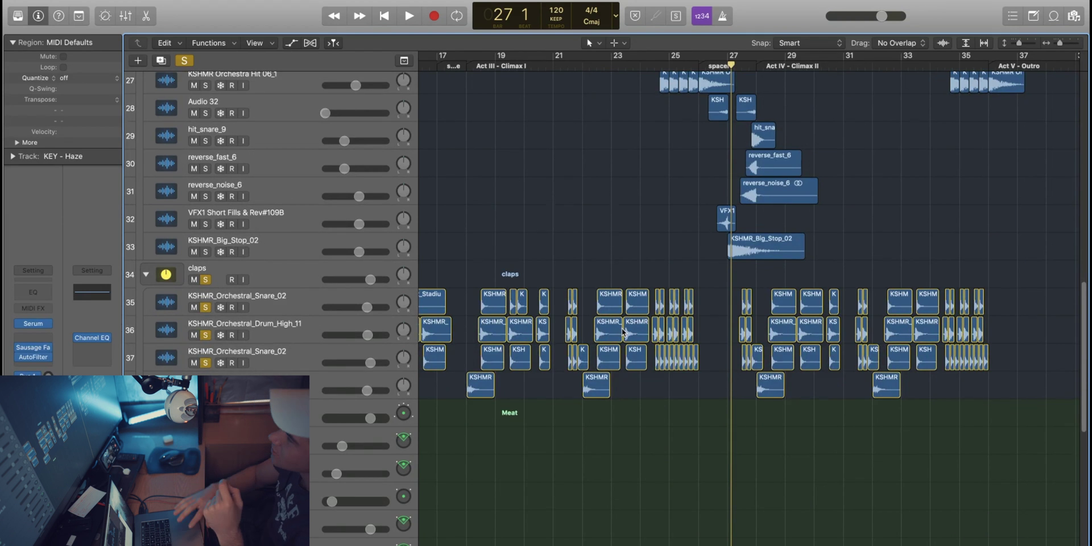
Move the playhead to bar 25 beat 4 just before the spacer and select the KSHMR Orchestra Hit 06_1 track
{"action": "scroll", "coordinate": [725, 311], "scroll_direction": "right", "scroll_amount": 10}
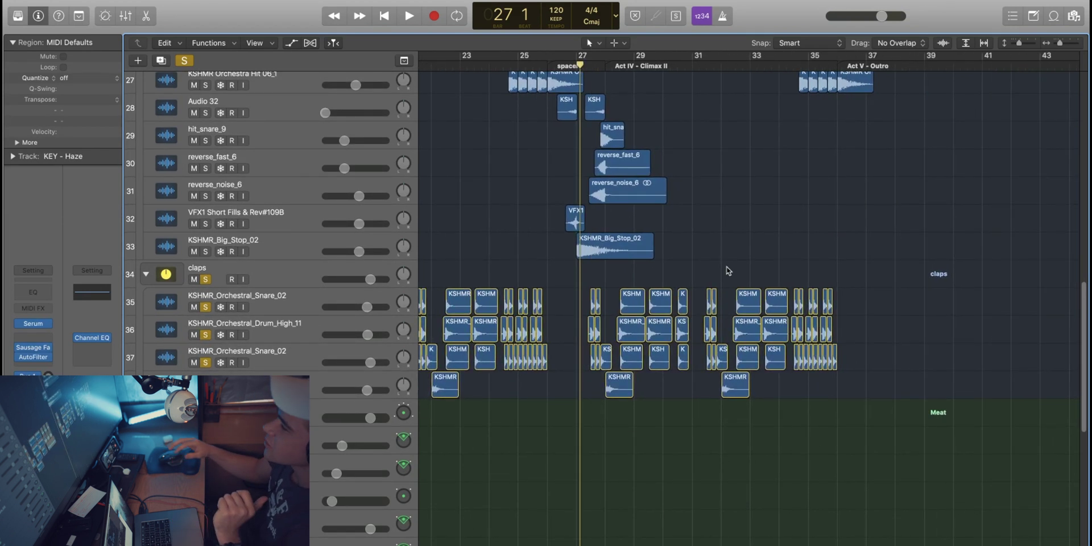
{"action": "left_click", "coordinate": [569, 67]}
{"action": "left_click", "coordinate": [533, 81]}
{"action": "left_click", "coordinate": [538, 67]}
{"action": "left_click", "coordinate": [515, 206]}
{"action": "right_click", "coordinate": [514, 205]}
{"action": "left_click", "coordinate": [488, 161]}
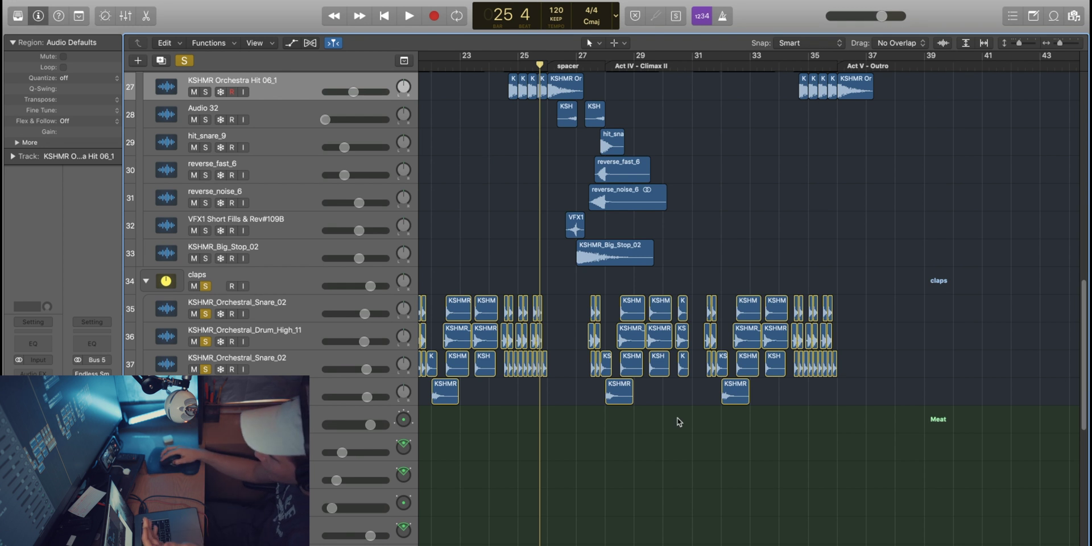
Play the soloed percussion of Climax II from bar 28, view its tracks during playback, and stop in bar 32
{"action": "scroll", "coordinate": [605, 320], "scroll_direction": "down", "scroll_amount": 3}
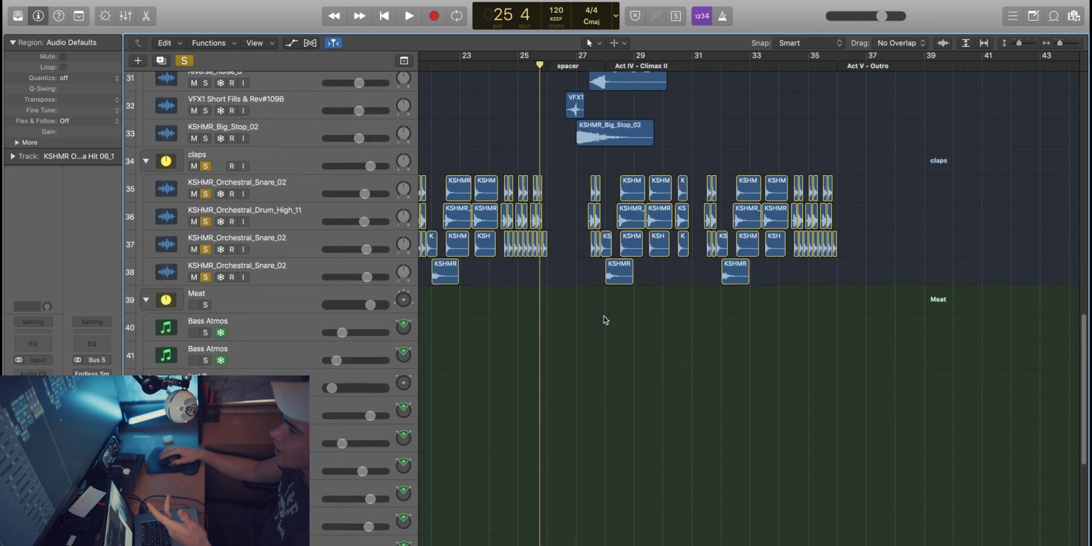
{"action": "scroll", "coordinate": [605, 320], "scroll_direction": "up", "scroll_amount": 3}
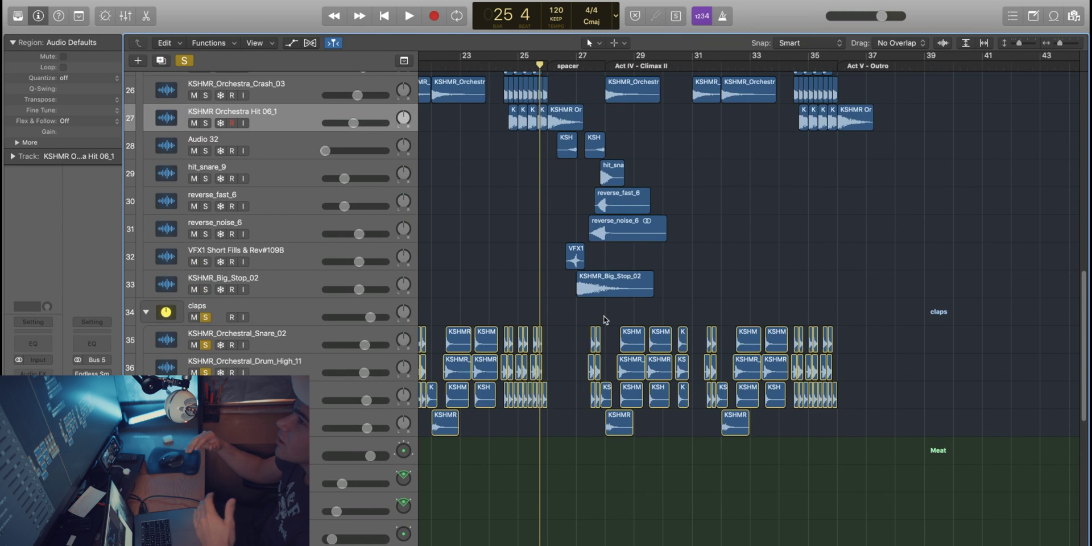
{"action": "left_click", "coordinate": [603, 65]}
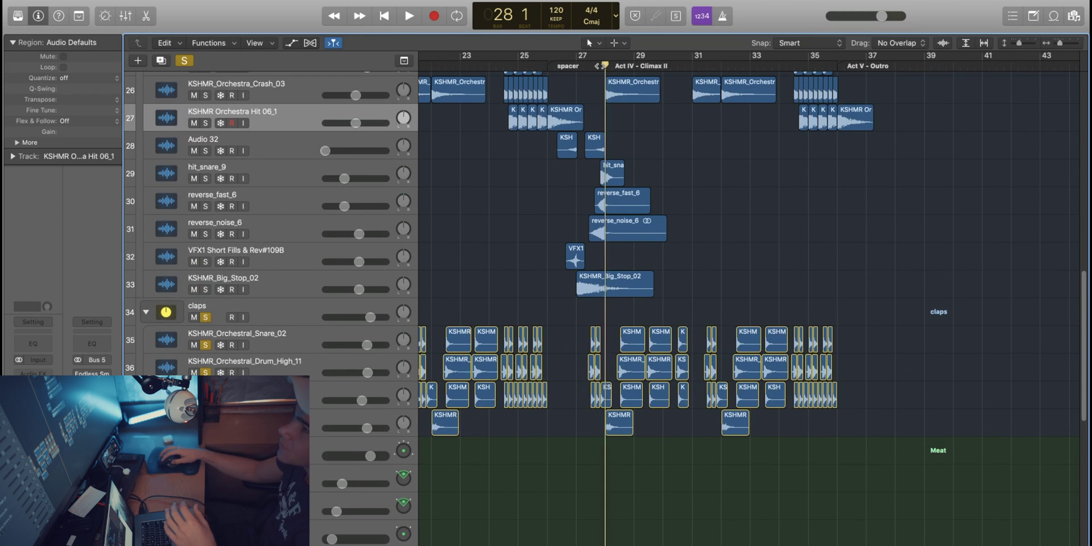
{"action": "key", "text": "space"}
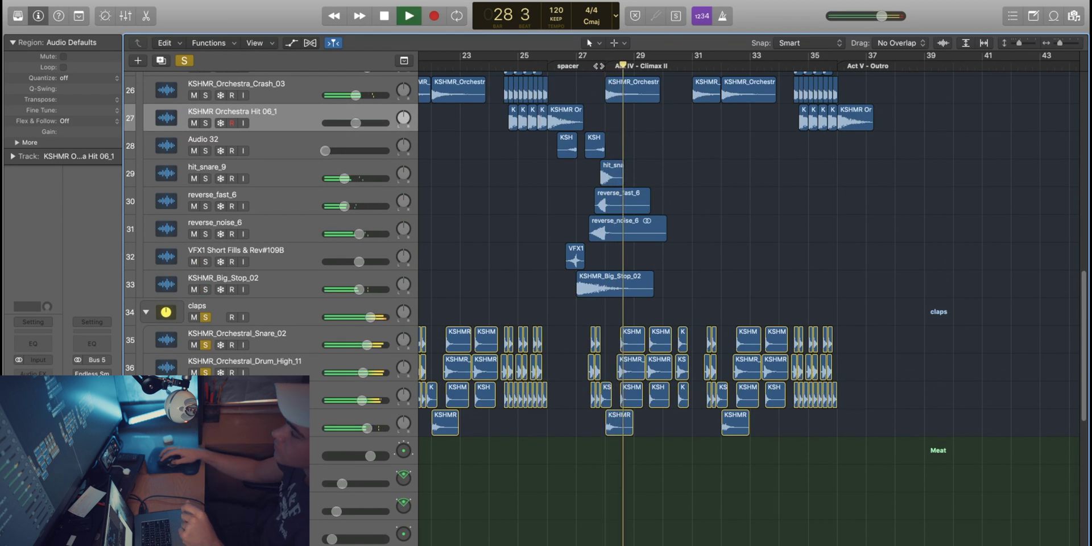
{"action": "scroll", "coordinate": [686, 153], "scroll_direction": "up", "scroll_amount": 3}
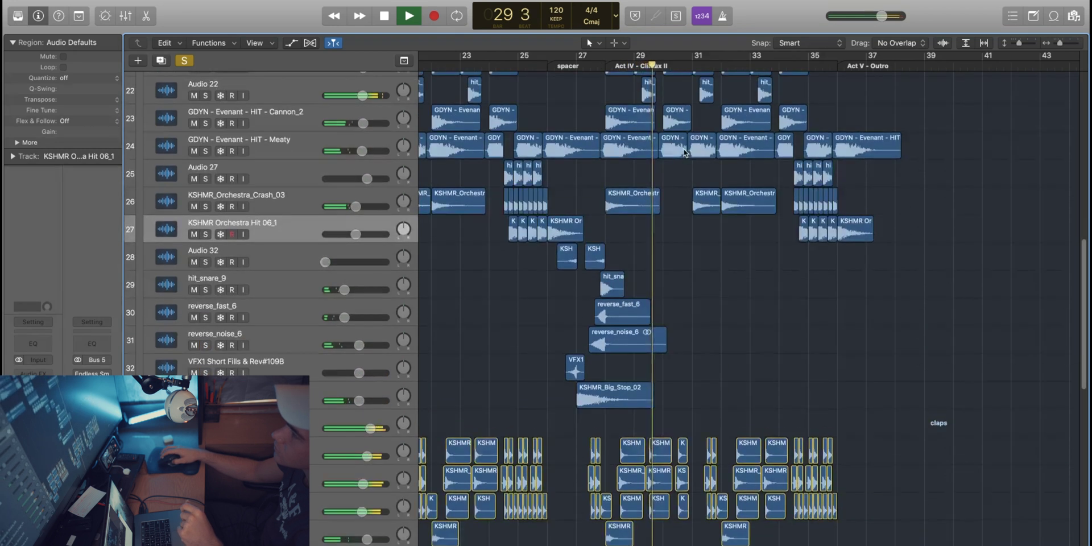
{"action": "scroll", "coordinate": [685, 153], "scroll_direction": "up", "scroll_amount": 3}
{"action": "scroll", "coordinate": [685, 153], "scroll_direction": "down", "scroll_amount": 4}
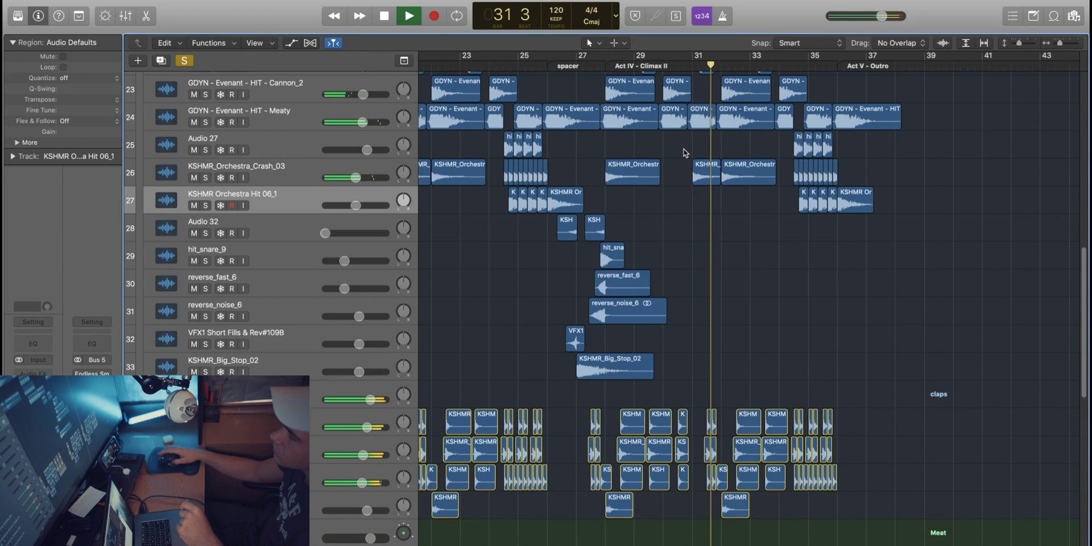
{"action": "key", "text": "space"}
{"action": "scroll", "coordinate": [632, 88], "scroll_direction": "down", "scroll_amount": 2}
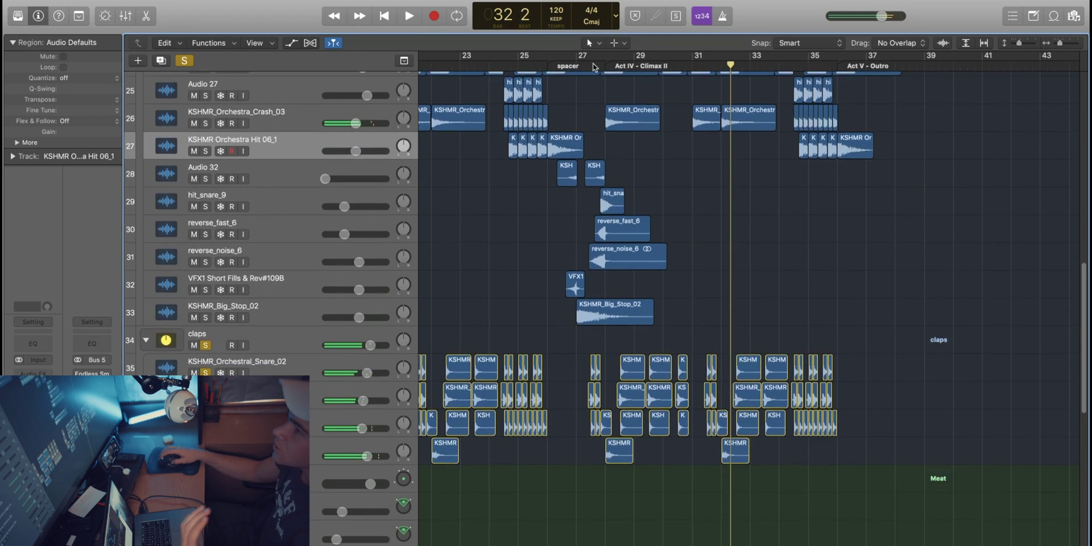
Play the spacer section from bar 26 with the percussion soloed, stopping in bar 28
{"action": "left_click", "coordinate": [543, 64]}
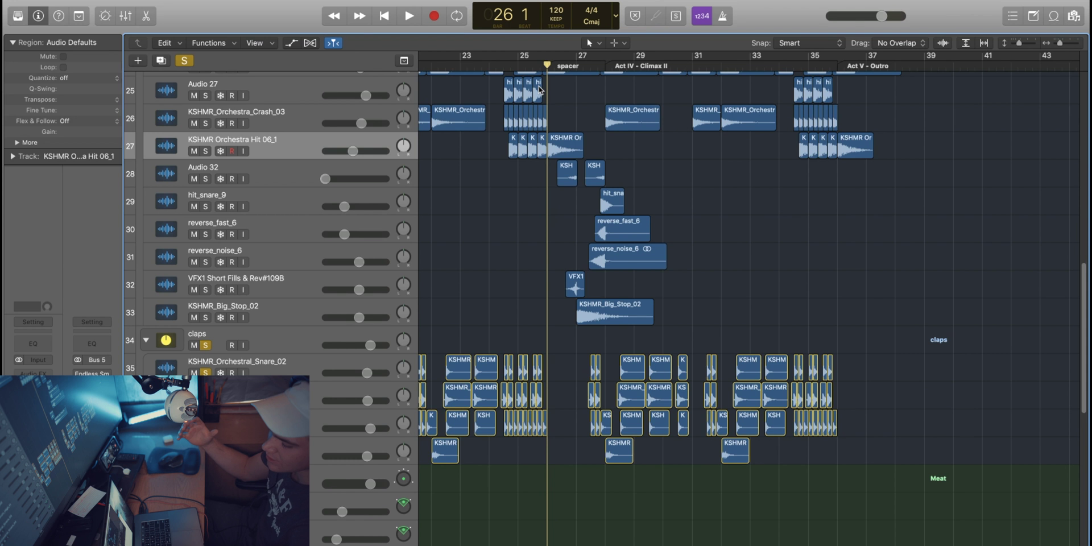
{"action": "key", "text": "space"}
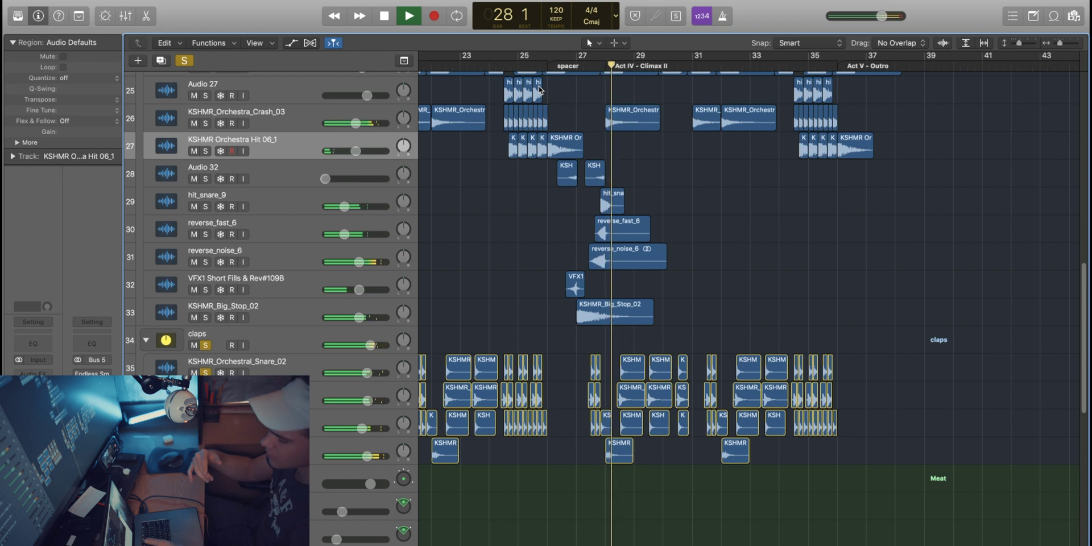
{"action": "key", "text": "space"}
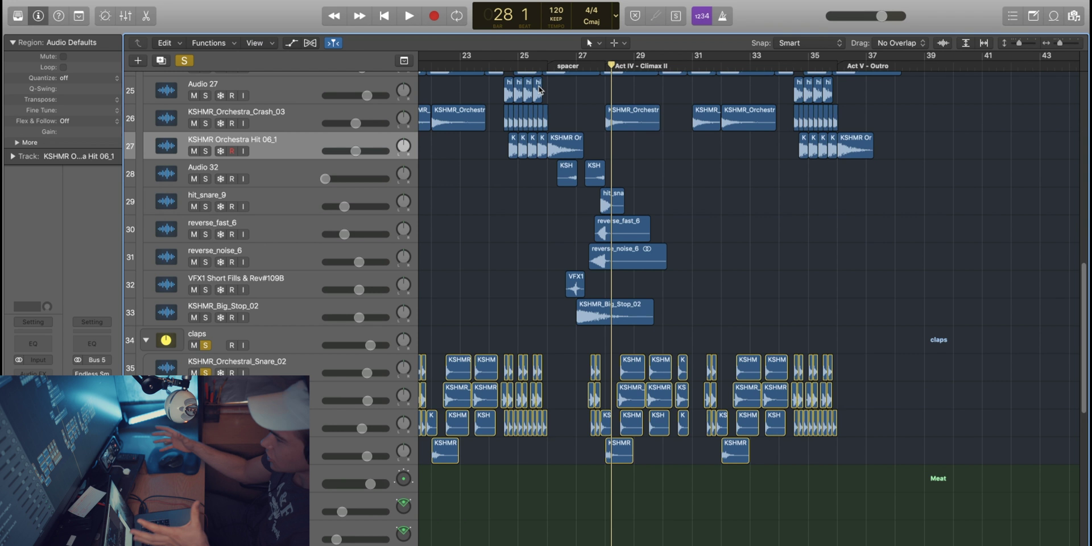
Play the soloed percussion and claps from bar 25 beat 4 through the spacer, stopping in bar 28
{"action": "left_click", "coordinate": [543, 60]}
{"action": "scroll", "coordinate": [600, 97], "scroll_direction": "up", "scroll_amount": 3}
{"action": "scroll", "coordinate": [600, 97], "scroll_direction": "up", "scroll_amount": 3}
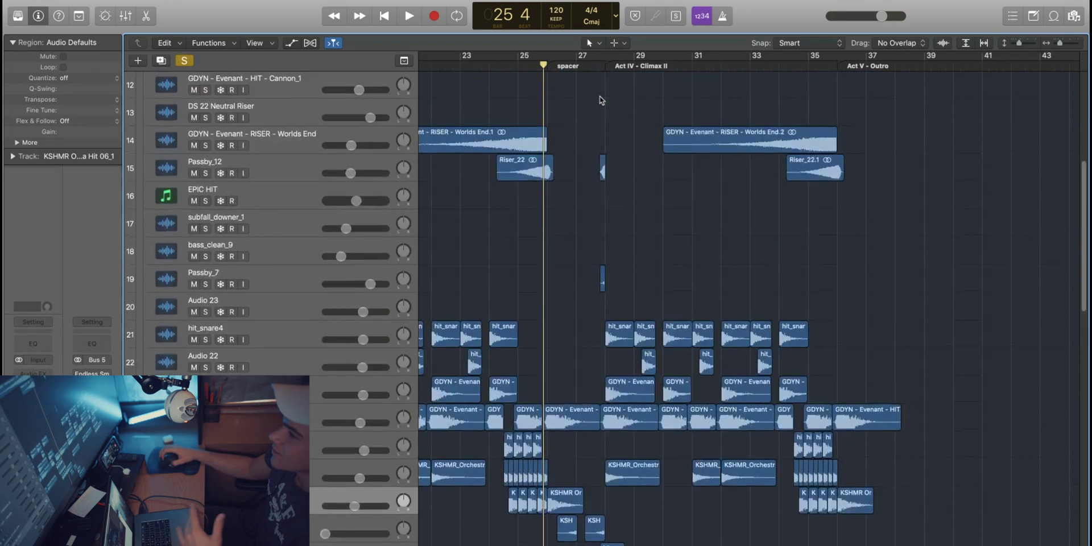
{"action": "key", "text": "space"}
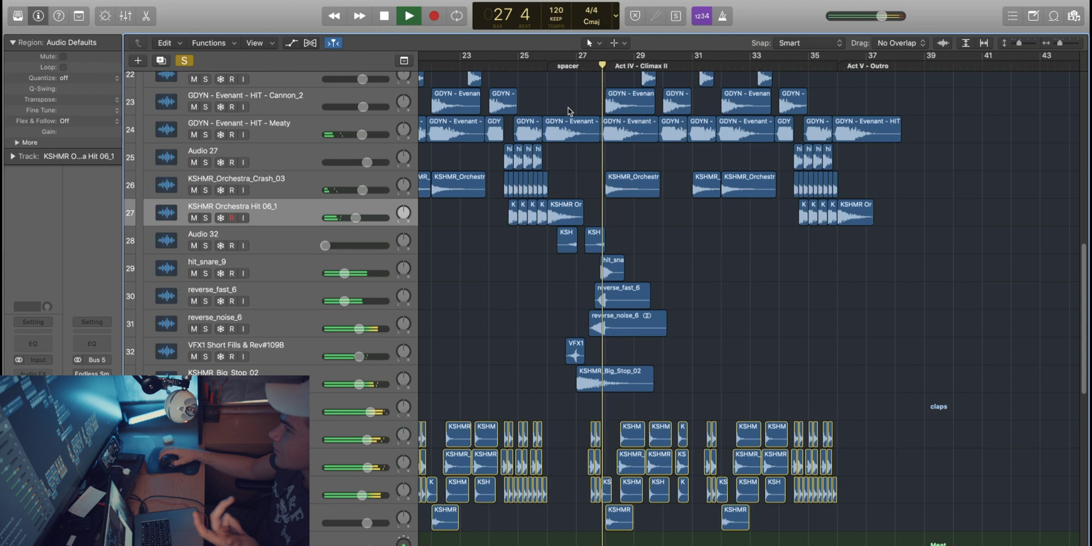
{"action": "key", "text": "space"}
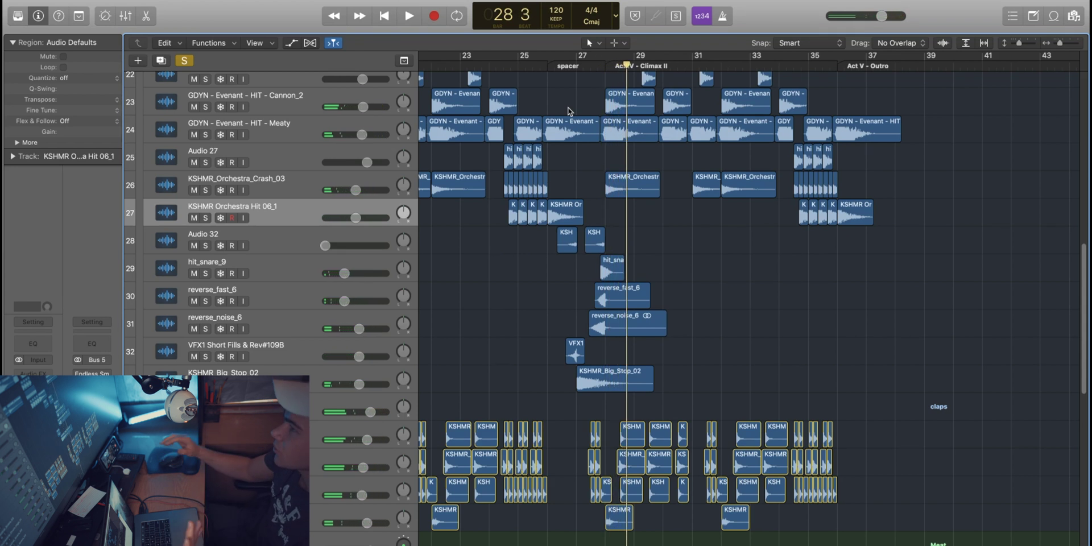
Zoom in on the reverse_fast_6 region and inspect the layered clap regions at the start of Climax II
{"action": "scroll", "coordinate": [619, 230], "scroll_direction": "down", "scroll_amount": 3}
{"action": "left_click", "coordinate": [620, 218]}
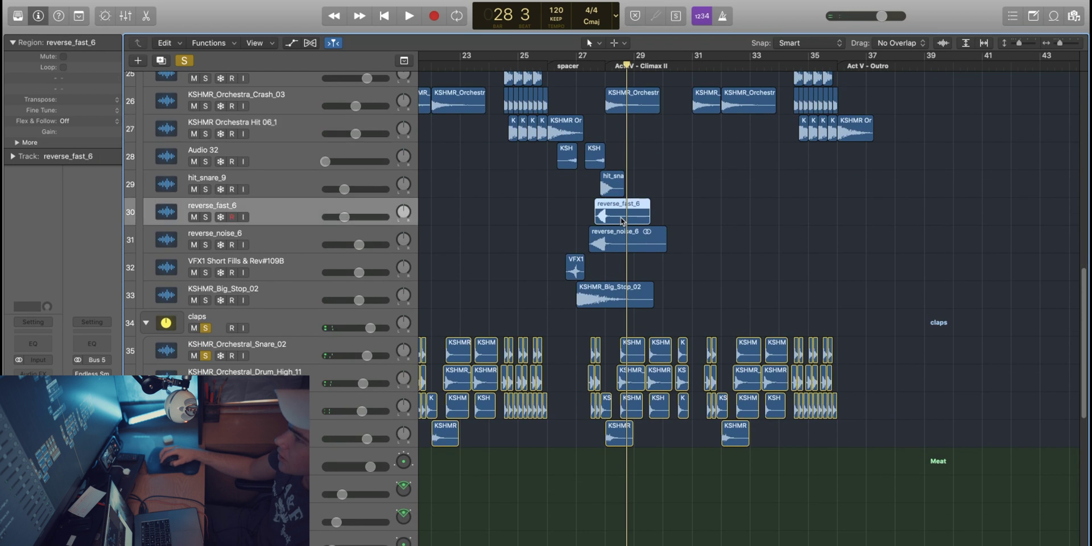
{"action": "key", "text": "z"}
{"action": "left_click", "coordinate": [640, 270]}
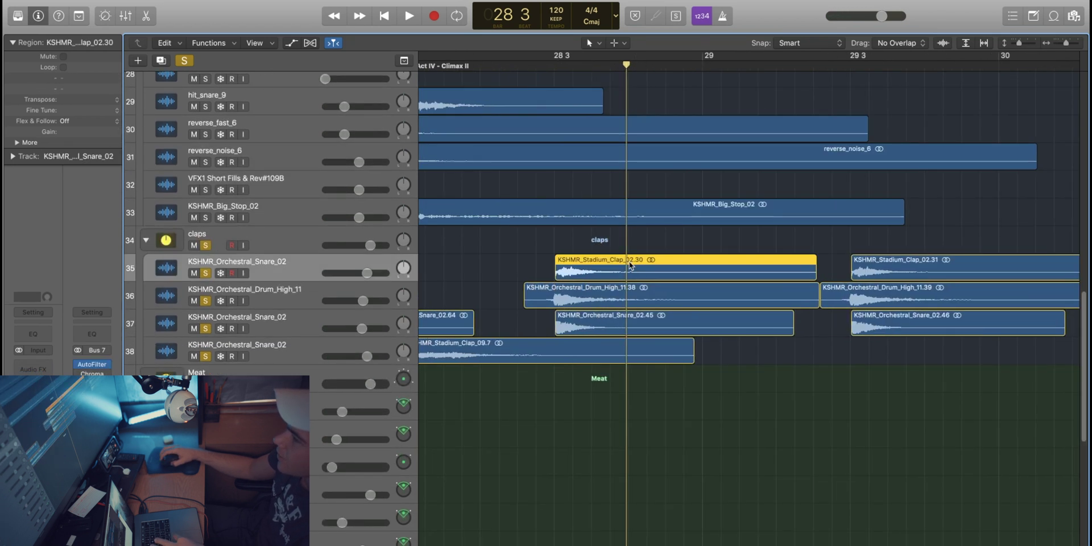
{"action": "left_click_drag", "start_coordinate": [481, 243], "coordinate": [548, 247]}
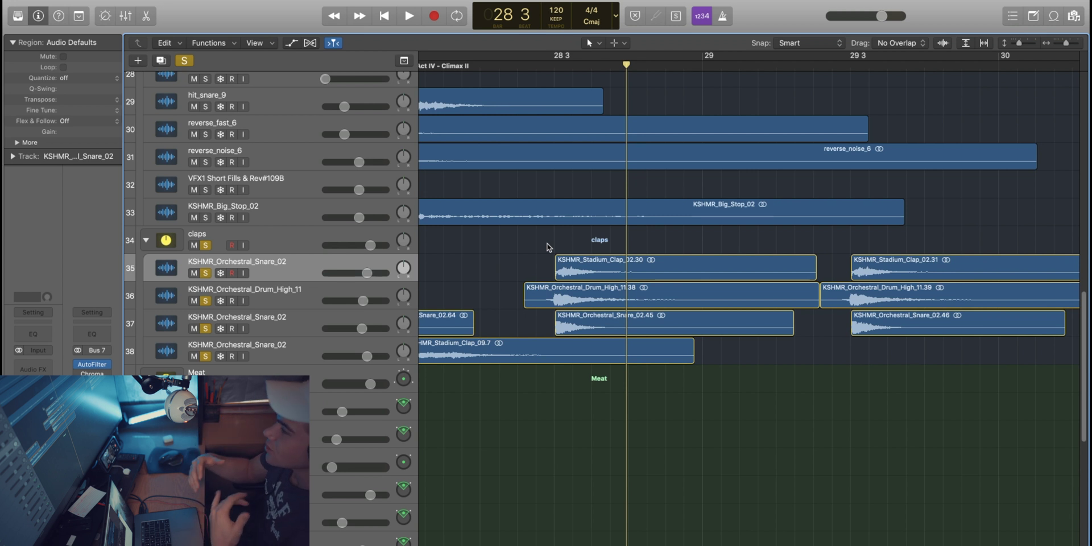
Compare the clap layers of Climax I and Climax II at wide and close timeline zoom levels
{"action": "key", "text": "super+Left"}
{"action": "key", "text": "super+Left"}
{"action": "key", "text": "super+Left"}
{"action": "key", "text": "super+Left"}
{"action": "key", "text": "super+Left"}
{"action": "key", "text": "super+Left"}
{"action": "key", "text": "super+Left"}
{"action": "key", "text": "super+Left"}
{"action": "key", "text": "super+Left"}
{"action": "key", "text": "super+Left"}
{"action": "key", "text": "super+Left"}
{"action": "key", "text": "super+Left"}
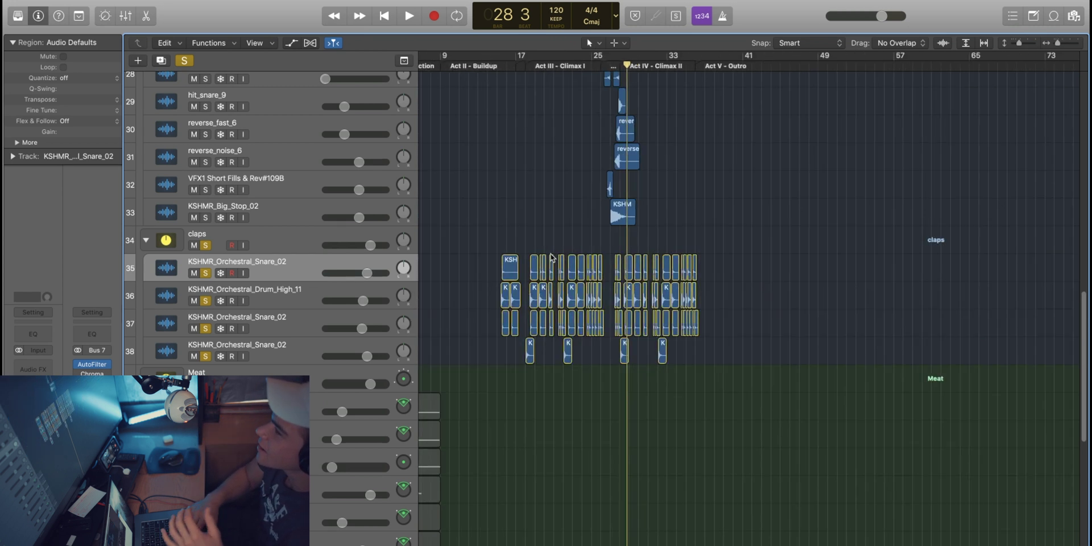
{"action": "key", "text": "super+Right"}
{"action": "key", "text": "super+Right"}
{"action": "key", "text": "super+Right"}
{"action": "key", "text": "super+Right"}
{"action": "key", "text": "super+Right"}
{"action": "key", "text": "super+Right"}
{"action": "key", "text": "super+Right"}
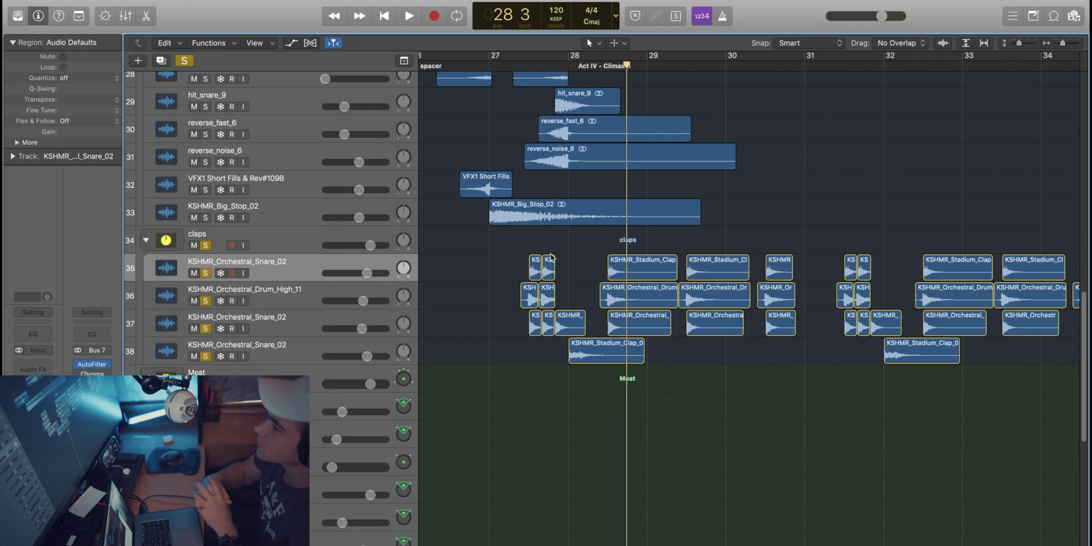
{"action": "key", "text": "super+Left"}
{"action": "key", "text": "super+Left"}
{"action": "key", "text": "super+Left"}
{"action": "key", "text": "super+Left"}
{"action": "key", "text": "super+Left"}
{"action": "key", "text": "super+Left"}
{"action": "key", "text": "super+Left"}
{"action": "key", "text": "super+Left"}
{"action": "key", "text": "super+Right"}
{"action": "key", "text": "super+Right"}
{"action": "key", "text": "super+Right"}
{"action": "key", "text": "super+Right"}
{"action": "key", "text": "super+Right"}
{"action": "key", "text": "super+Right"}
{"action": "key", "text": "super+Left"}
{"action": "key", "text": "super+Left"}
{"action": "key", "text": "super+Left"}
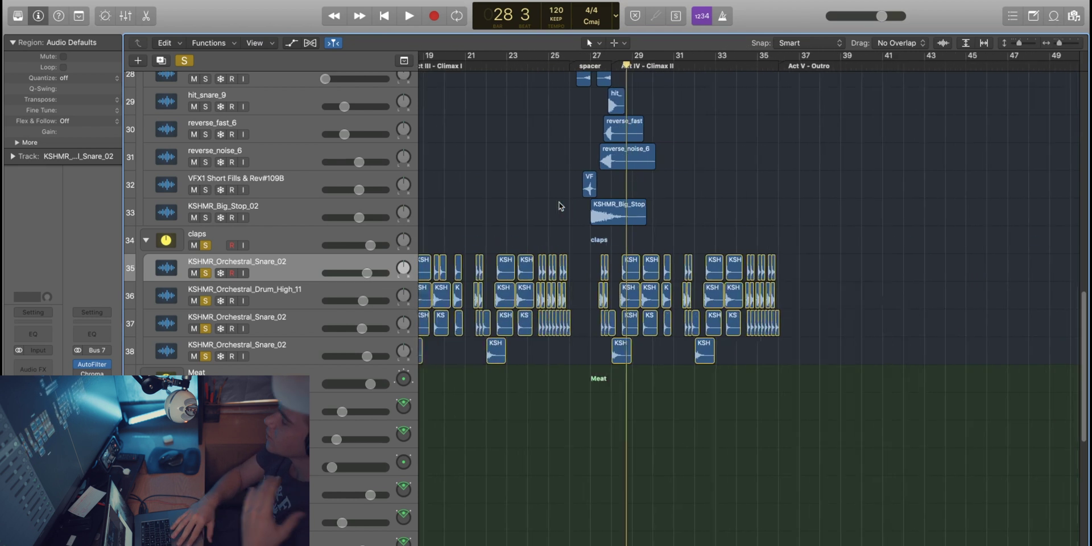
Move the playhead to bar 36 at the start of Act V - Outro and examine the percussion tracks there
{"action": "scroll", "coordinate": [560, 206], "scroll_direction": "down", "scroll_amount": 15}
{"action": "scroll", "coordinate": [561, 206], "scroll_direction": "up", "scroll_amount": 20}
{"action": "scroll", "coordinate": [592, 161], "scroll_direction": "right", "scroll_amount": 6}
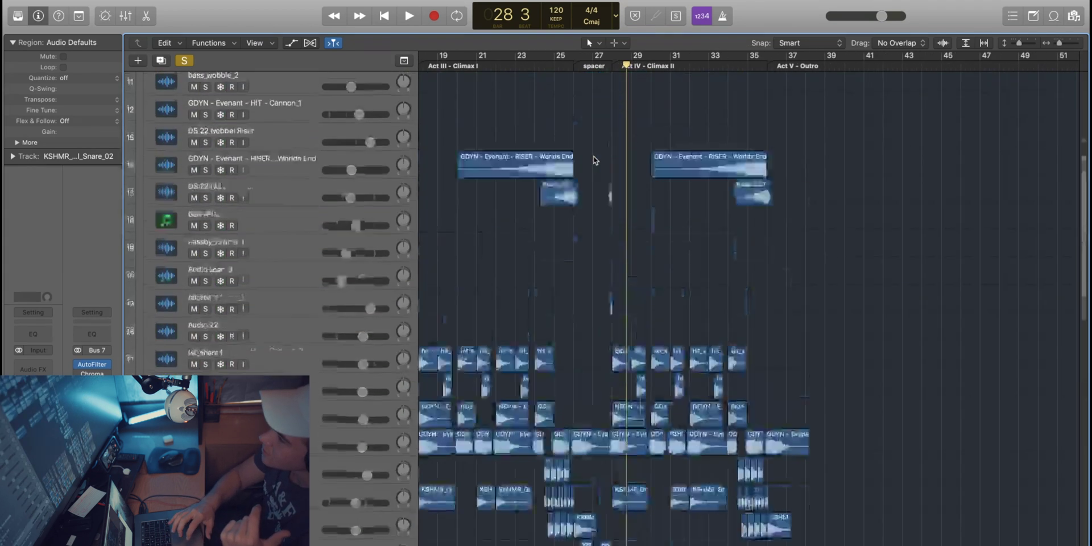
{"action": "left_click", "coordinate": [517, 65]}
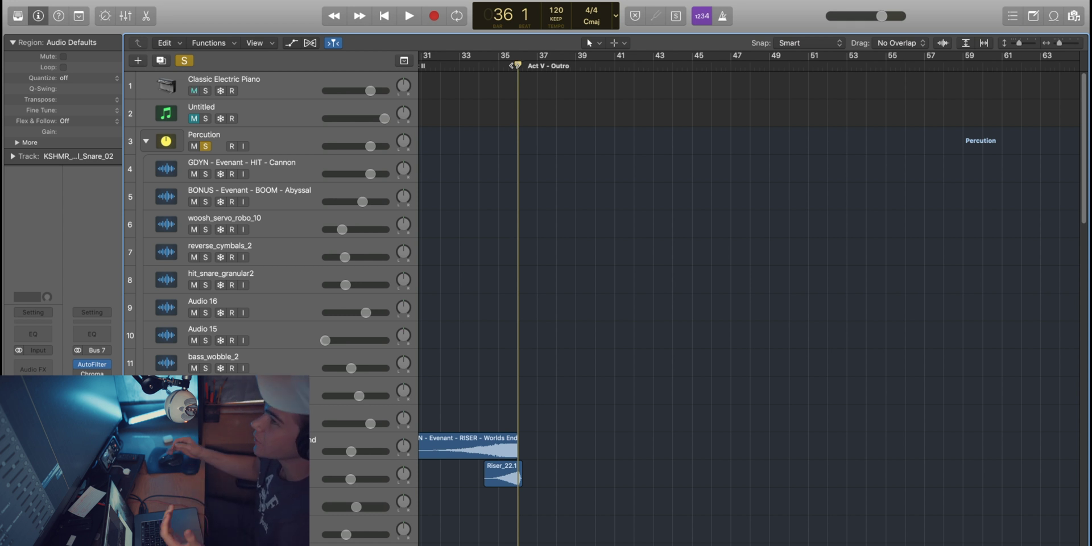
{"action": "scroll", "coordinate": [626, 284], "scroll_direction": "down", "scroll_amount": 1}
{"action": "scroll", "coordinate": [524, 283], "scroll_direction": "down", "scroll_amount": 10}
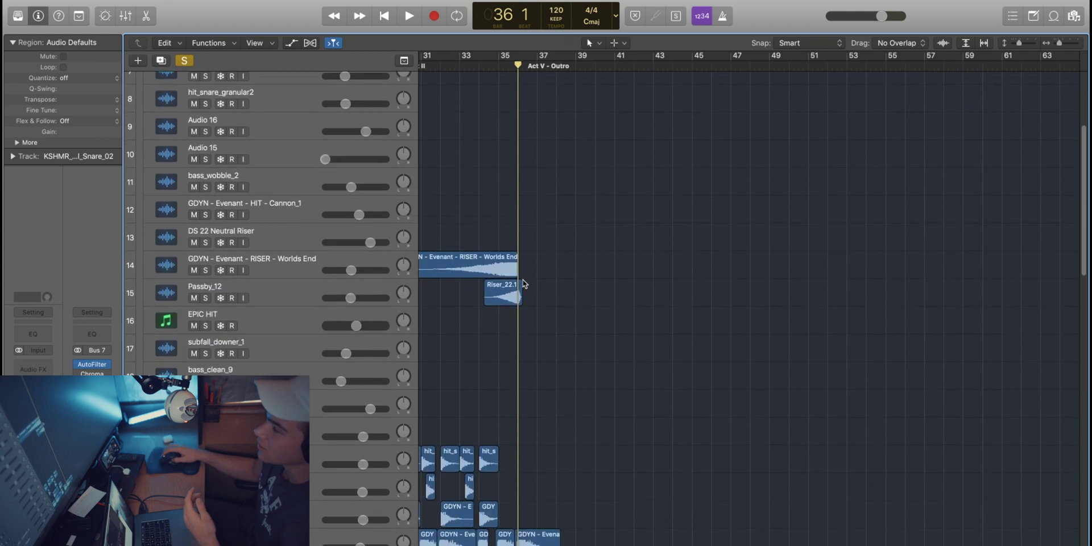